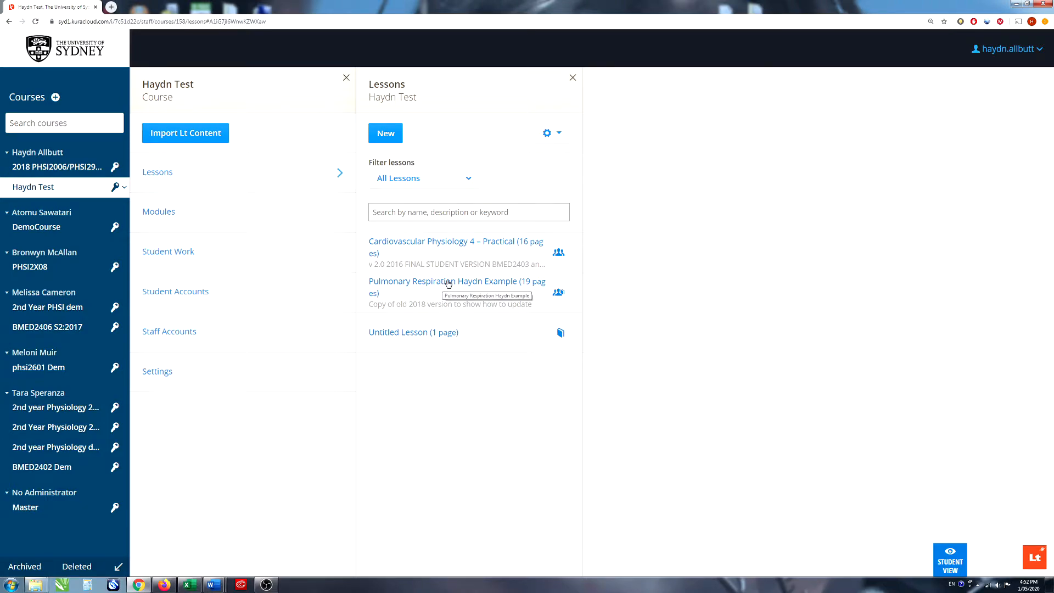
# Open the Pulmonary Respiration example lesson for editing at page 9, Zeroing the Spirometer Pod
pyautogui.click(448, 283)
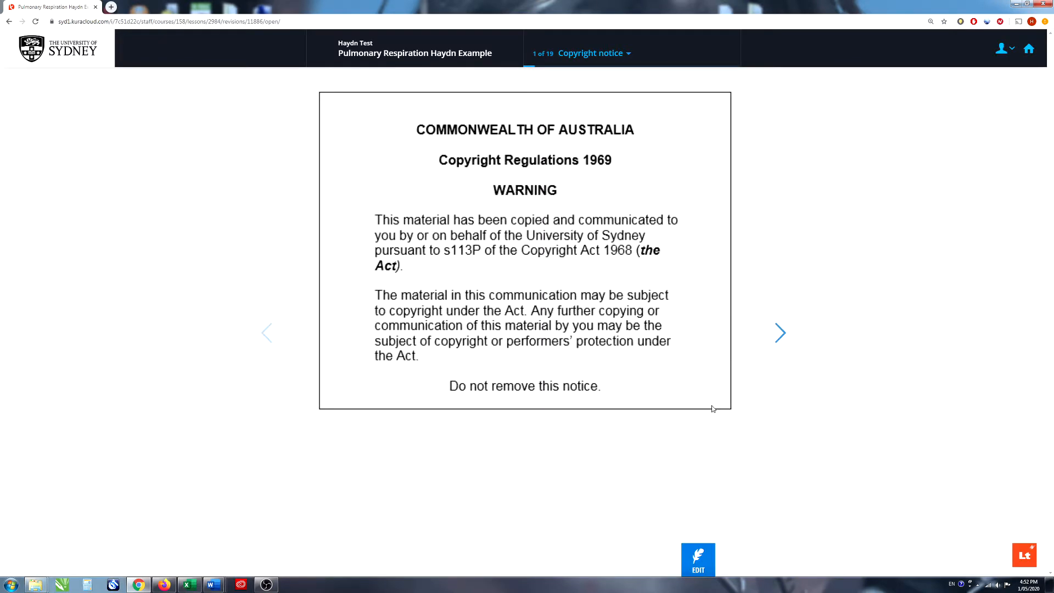
pyautogui.click(781, 332)
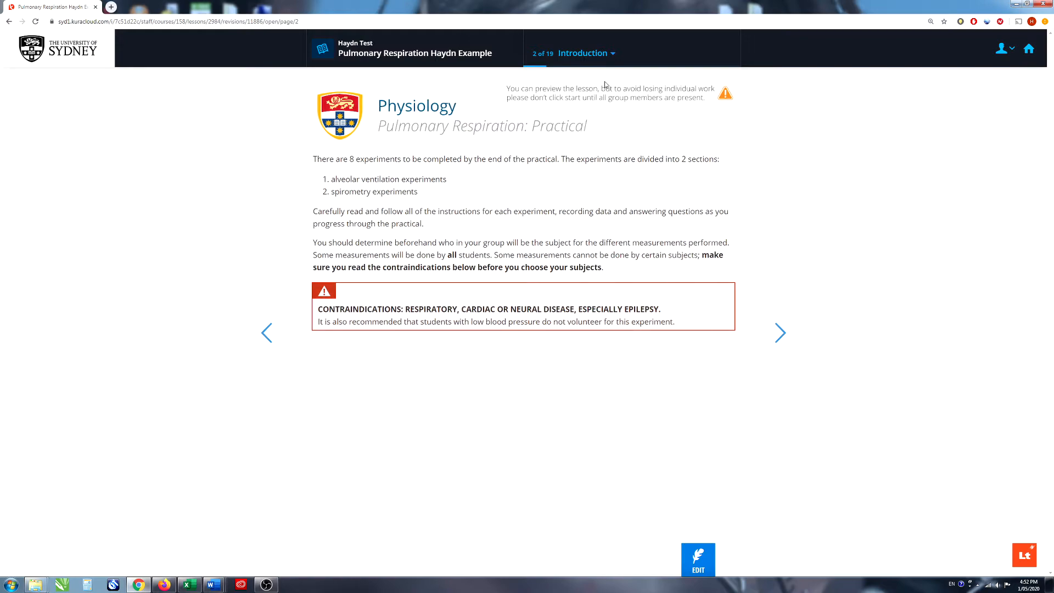
pyautogui.click(590, 55)
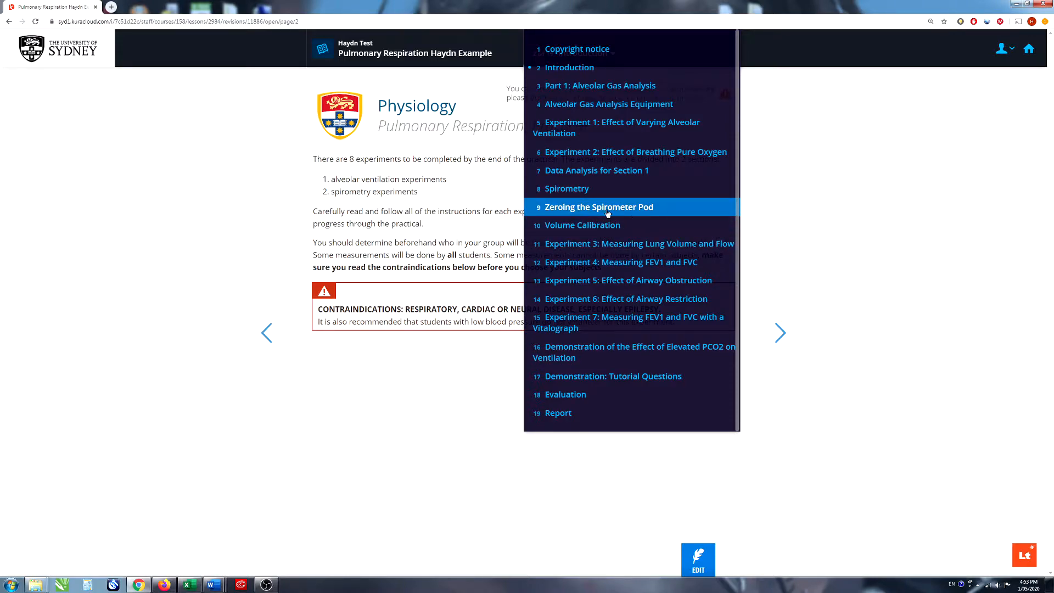
pyautogui.click(568, 211)
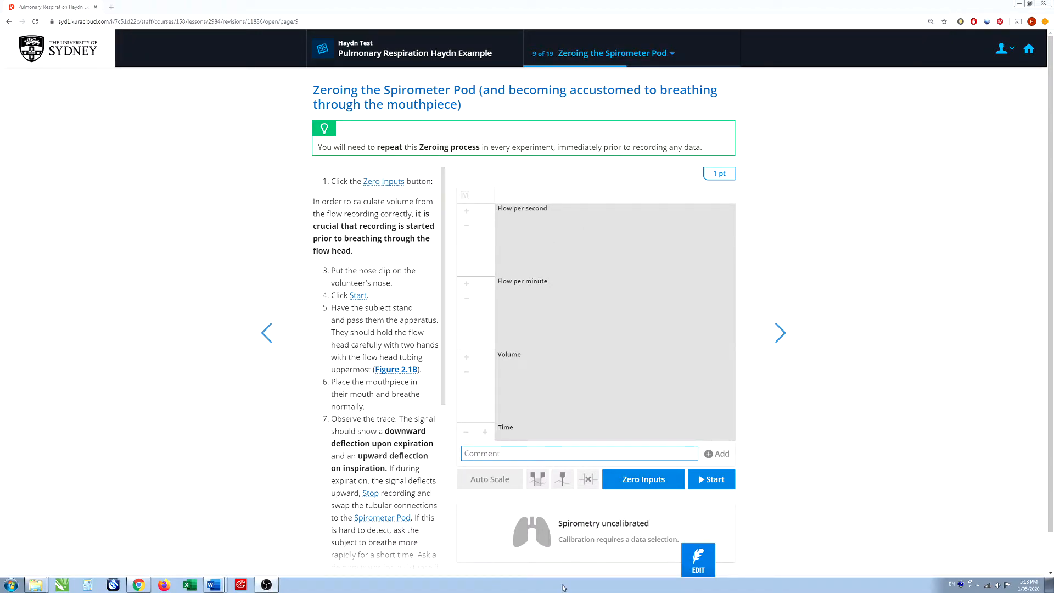
pyautogui.click(701, 562)
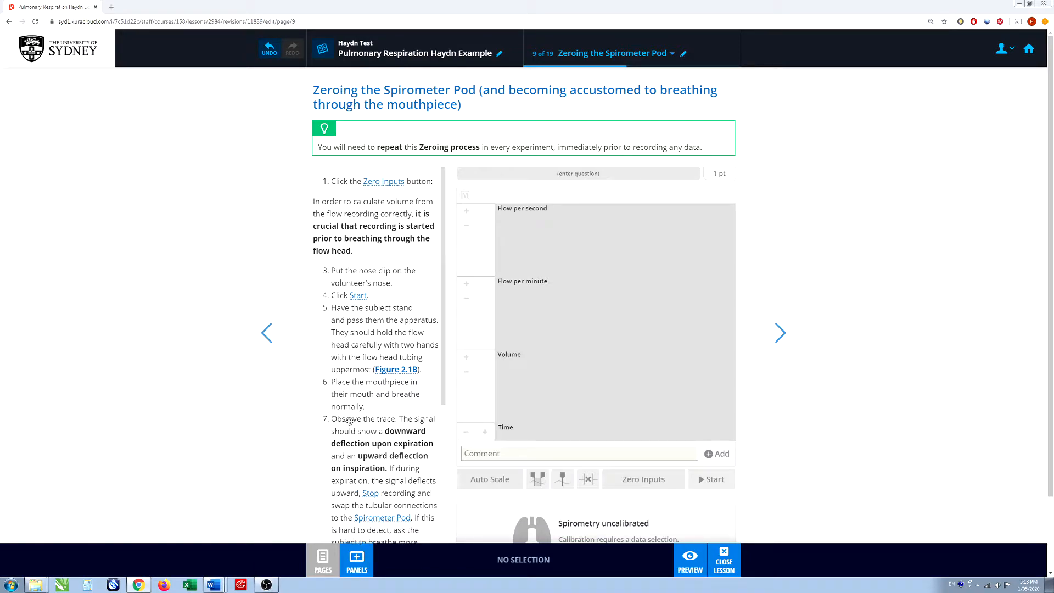
# Add a text panel atop the page reading "Zeroing the Spirometer Pod (and becoming accustomed to breathing through the mouthpiece)", formatted as H2
pyautogui.click(358, 559)
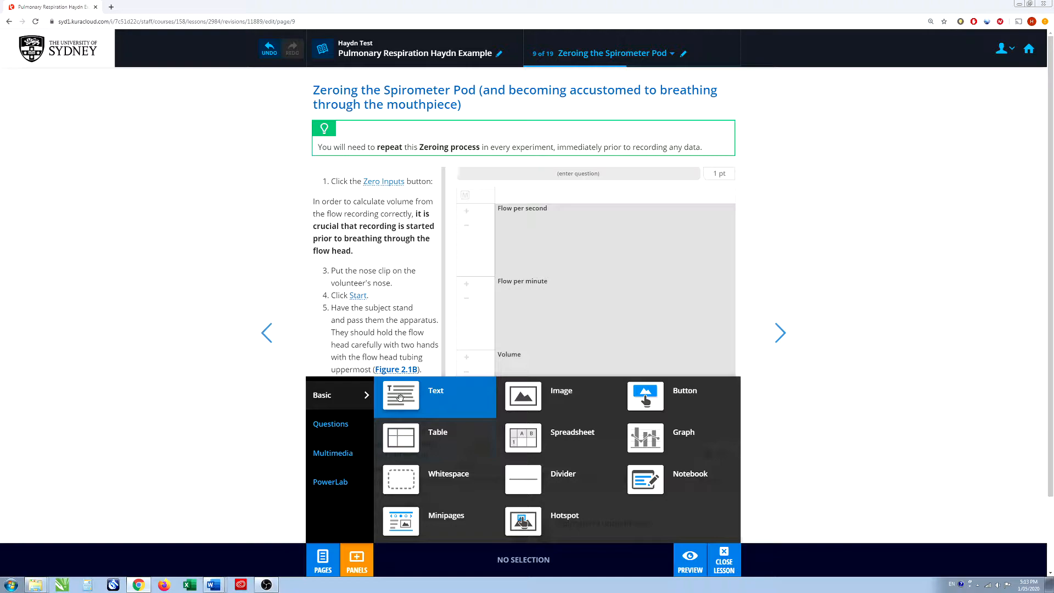
pyautogui.moveTo(396, 399); pyautogui.dragTo(320, 71)
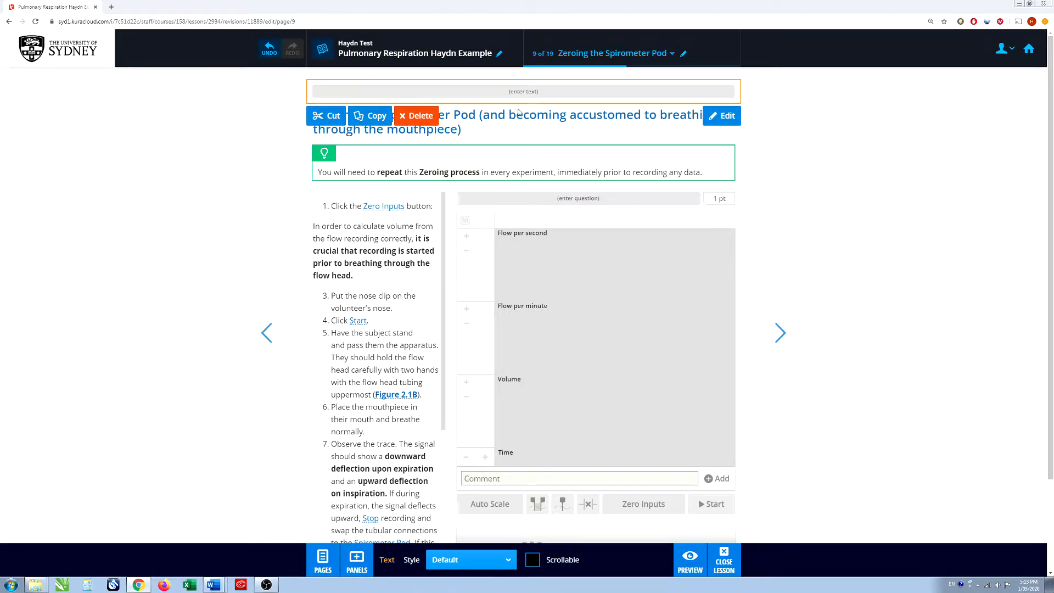
pyautogui.click(723, 117)
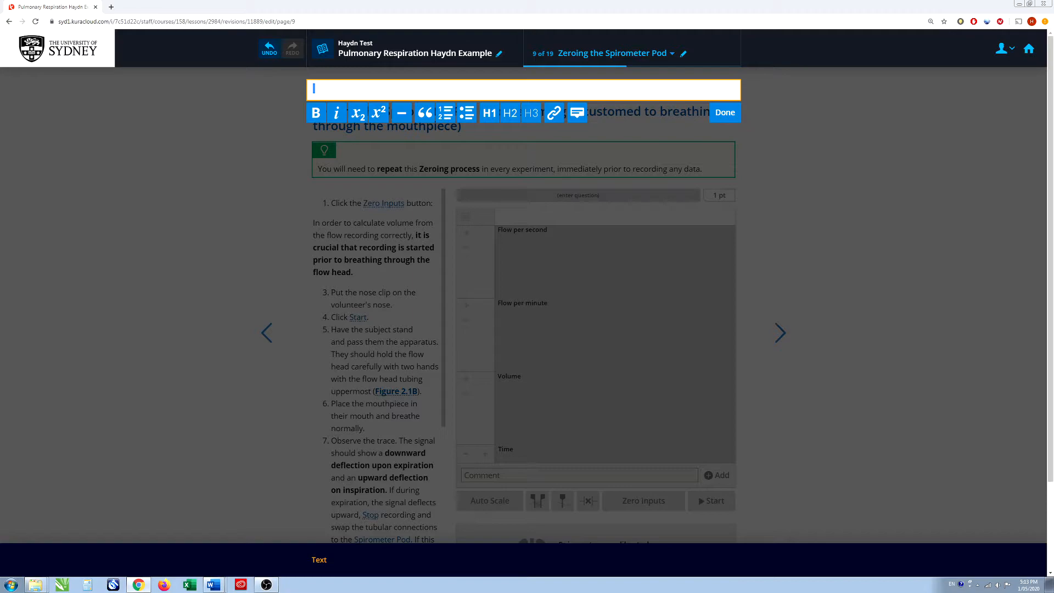
pyautogui.hotkey('alt', 'Tab')
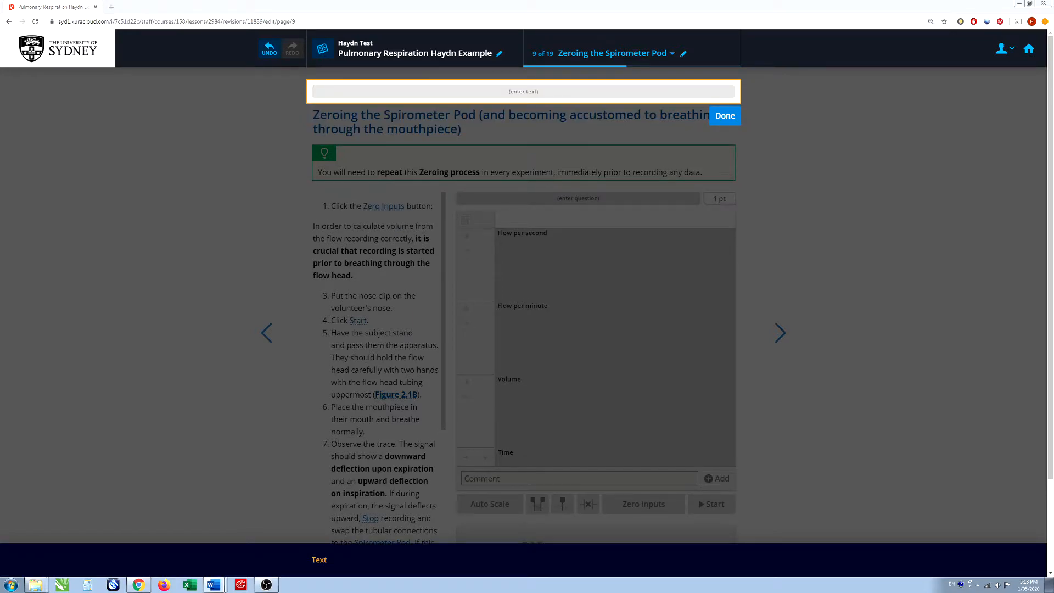
pyautogui.hotkey('alt', 'Tab')
pyautogui.write('Zeroing the Spirometer Pod (and becoming accustomed to breathing through the mouthpiece)')
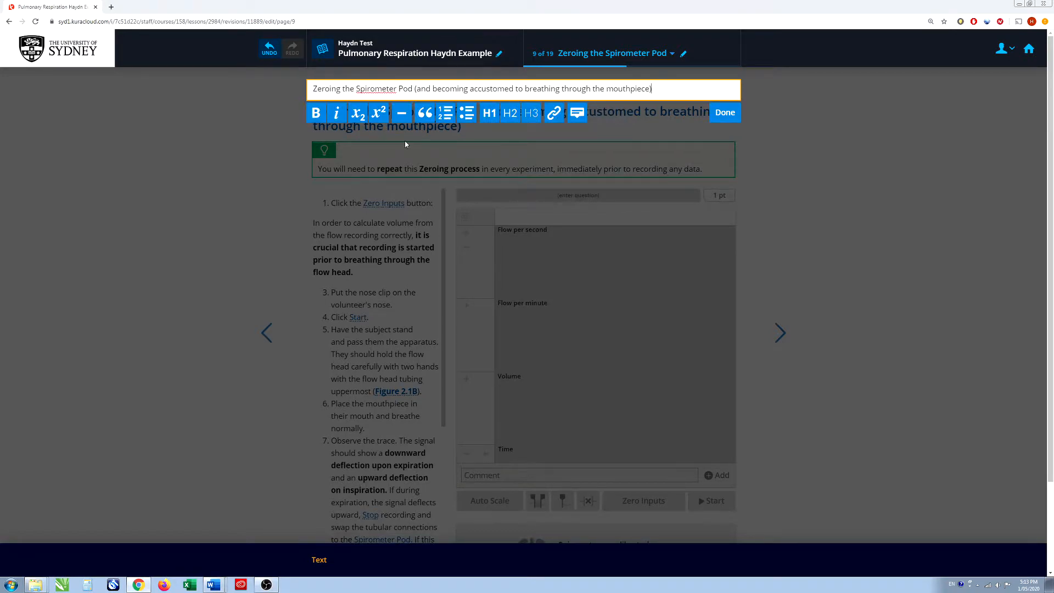
pyautogui.click(509, 115)
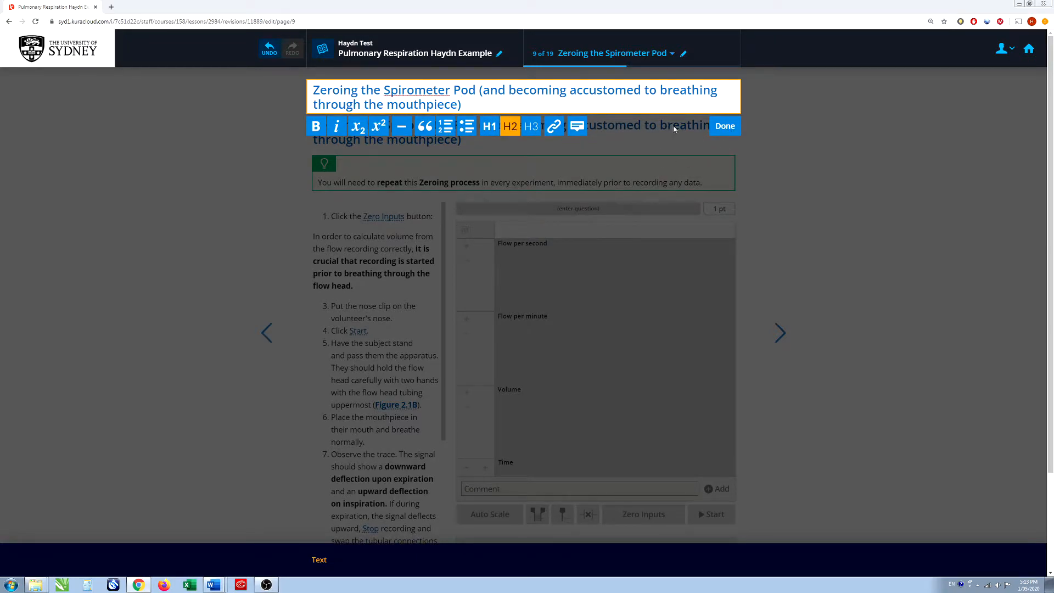
pyautogui.click(724, 127)
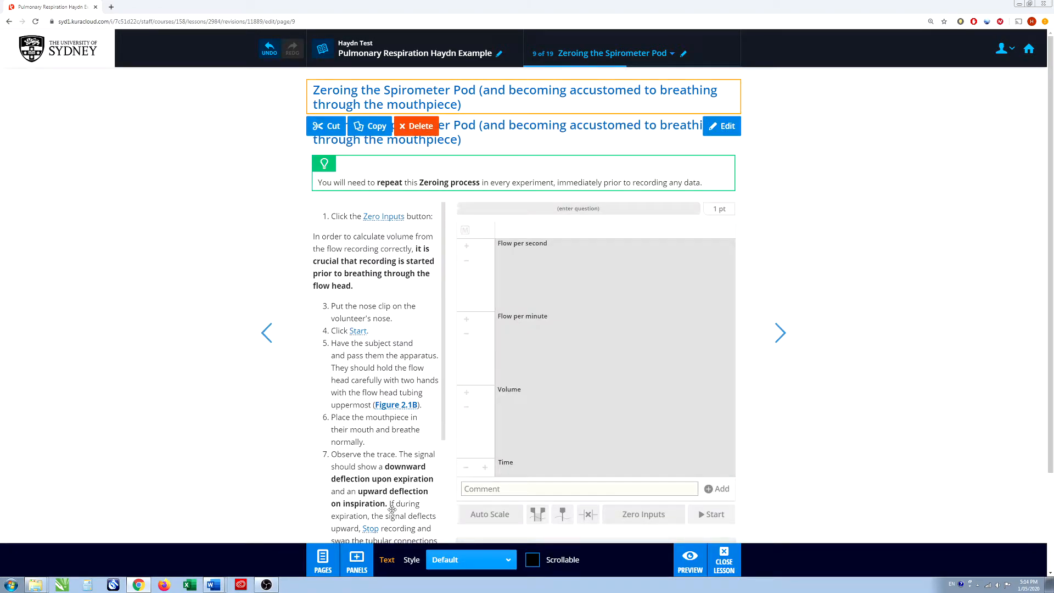
# Insert an empty video panel directly below the new H2 heading
pyautogui.click(365, 560)
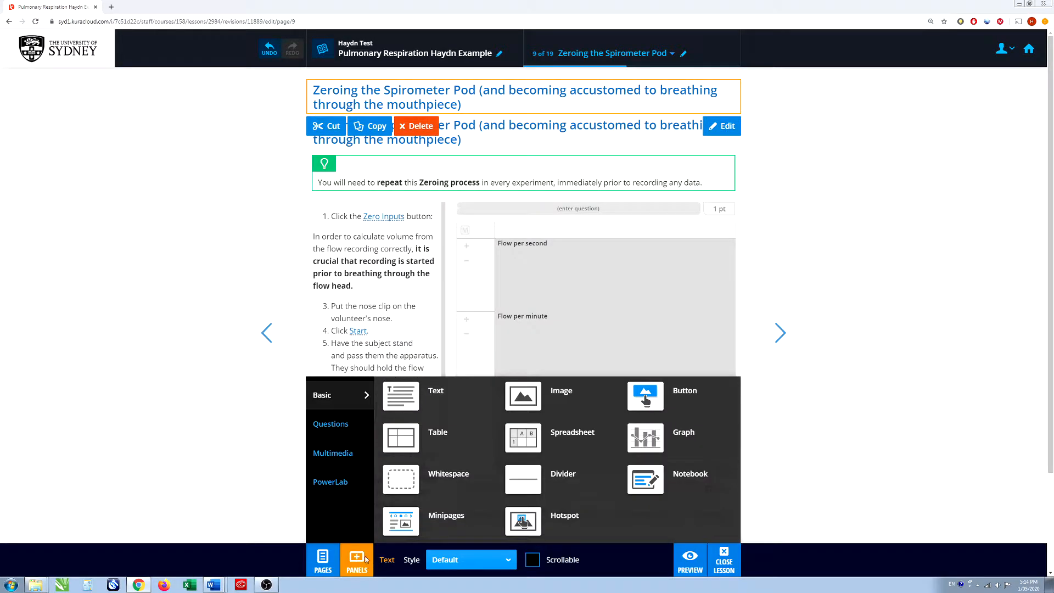
pyautogui.click(340, 459)
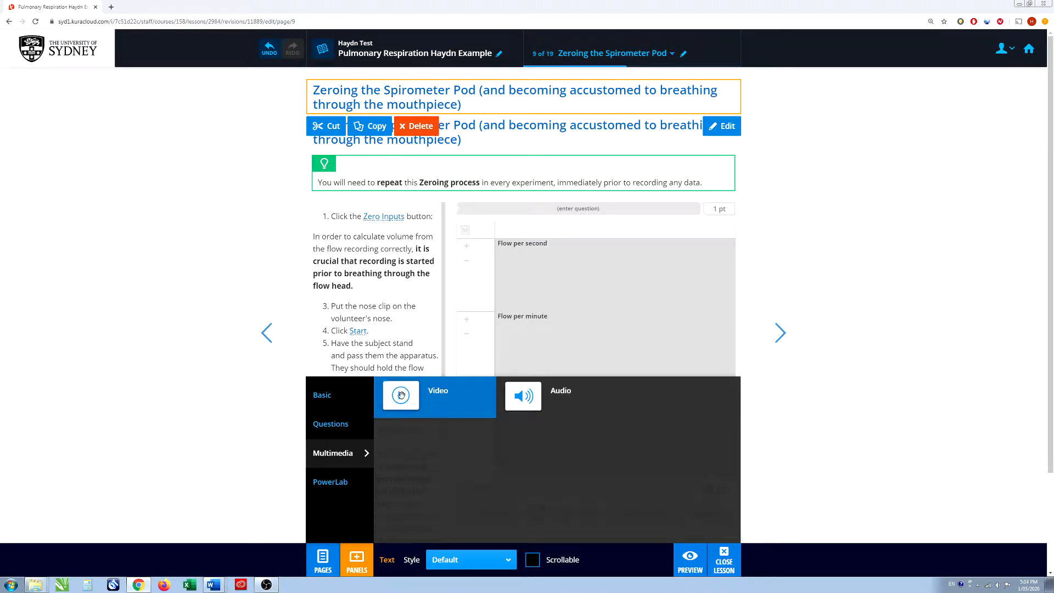
pyautogui.moveTo(401, 395); pyautogui.dragTo(423, 112)
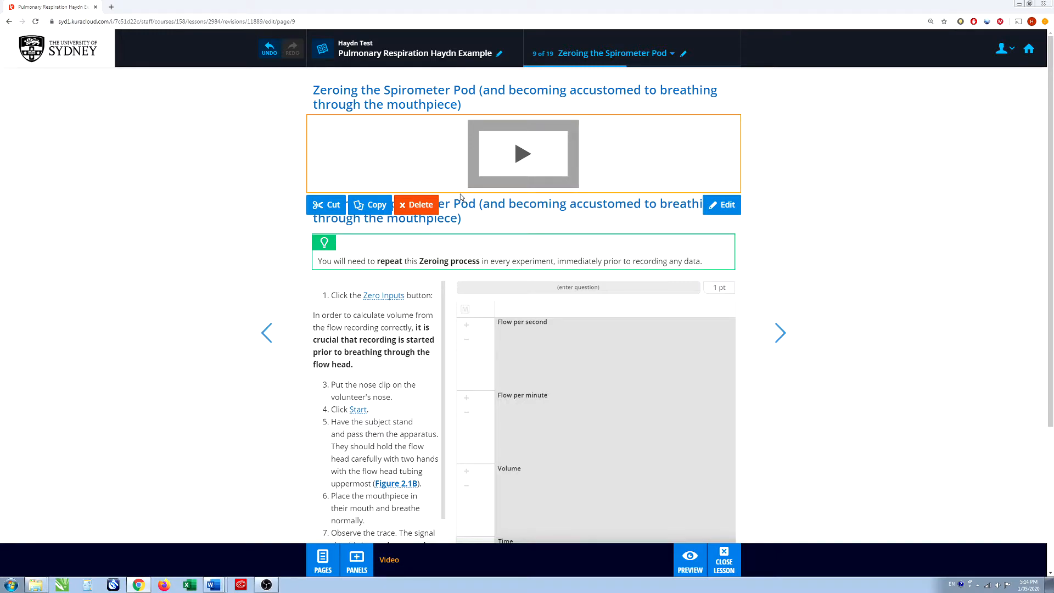
# Add an empty text panel below the video, followed by a whitespace panel shrunk to a thin strip
pyautogui.click(357, 563)
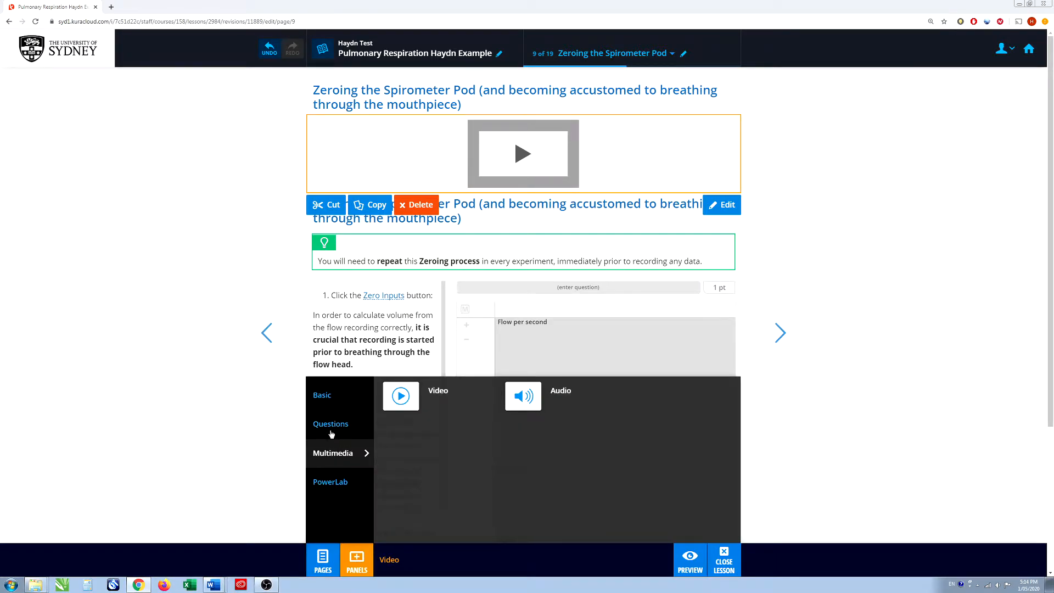
pyautogui.click(324, 396)
pyautogui.moveTo(401, 395); pyautogui.dragTo(397, 198)
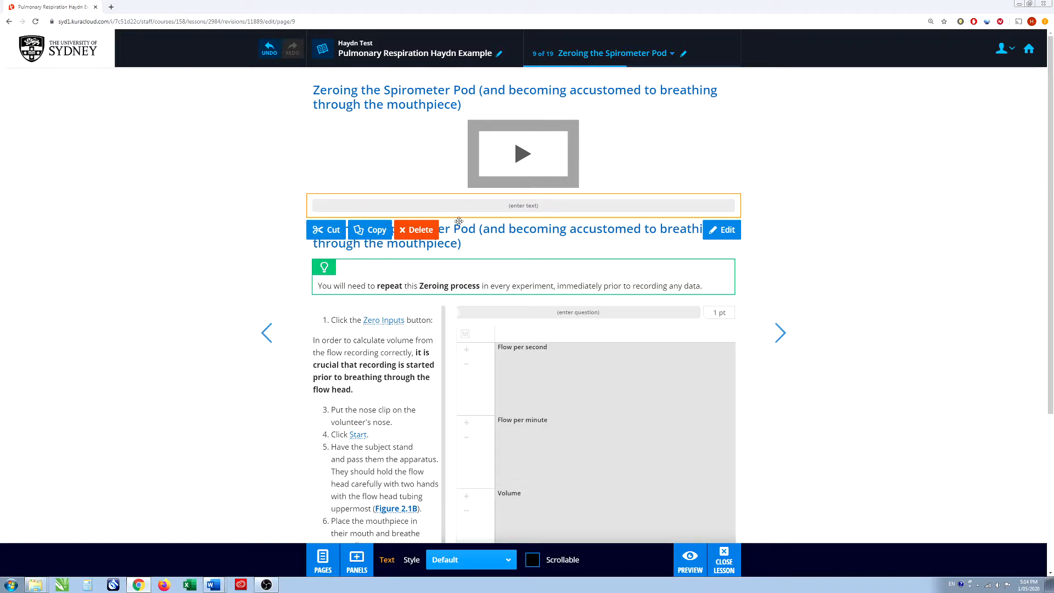
pyautogui.click(357, 566)
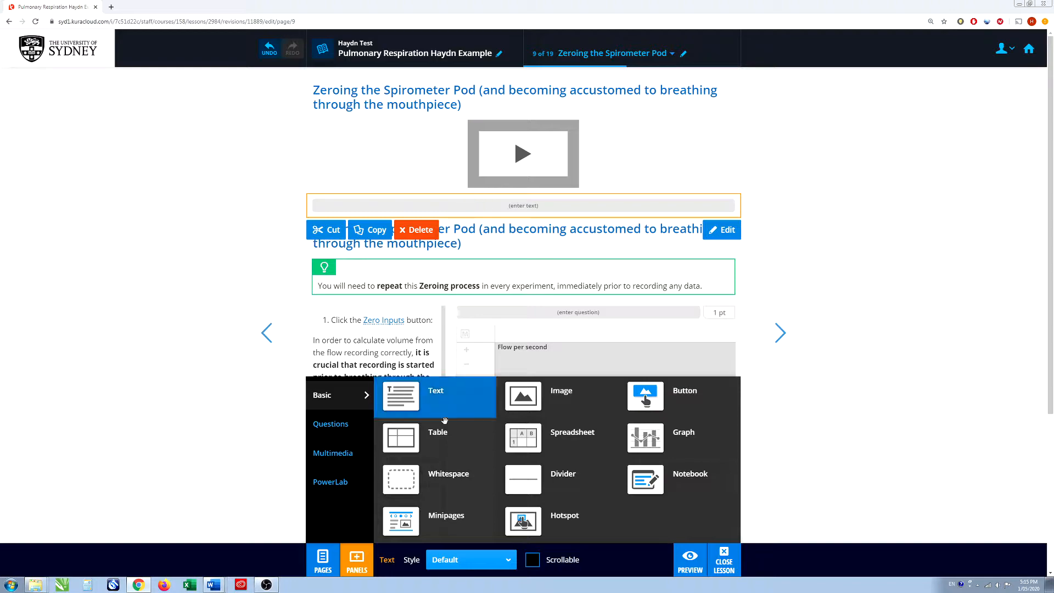
pyautogui.moveTo(413, 470); pyautogui.dragTo(414, 214)
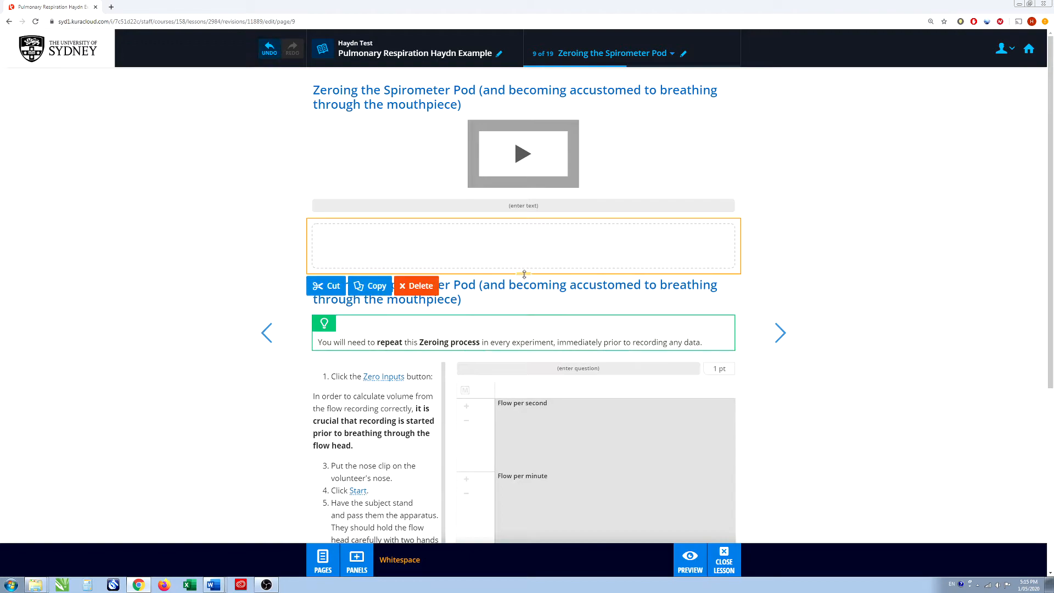
pyautogui.moveTo(523, 273); pyautogui.dragTo(525, 242)
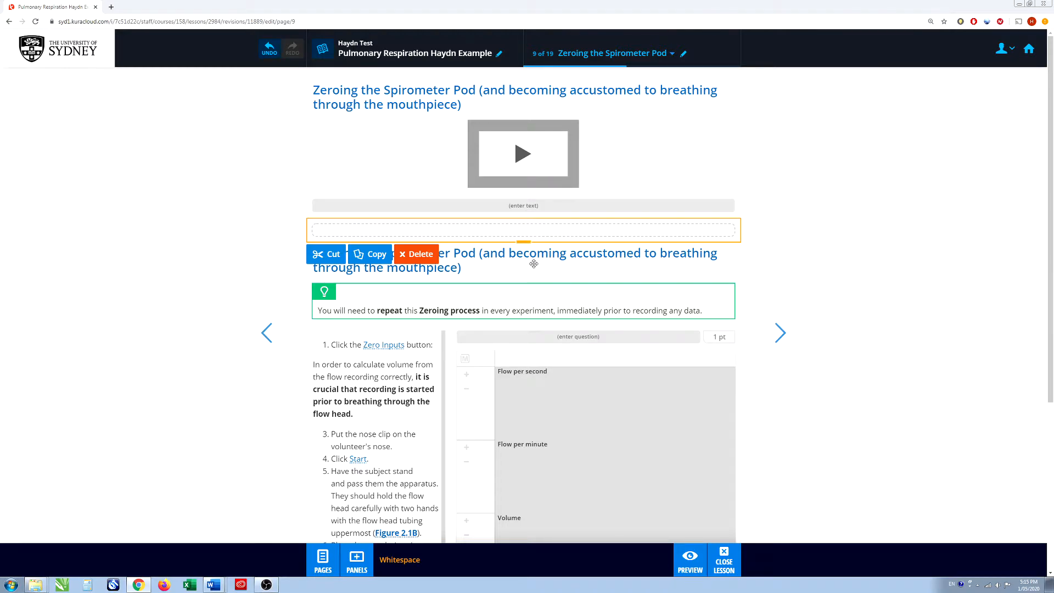
# Add a second empty text panel and a second thin whitespace panel just above the original page heading
pyautogui.click(357, 563)
pyautogui.moveTo(387, 396); pyautogui.dragTo(419, 231)
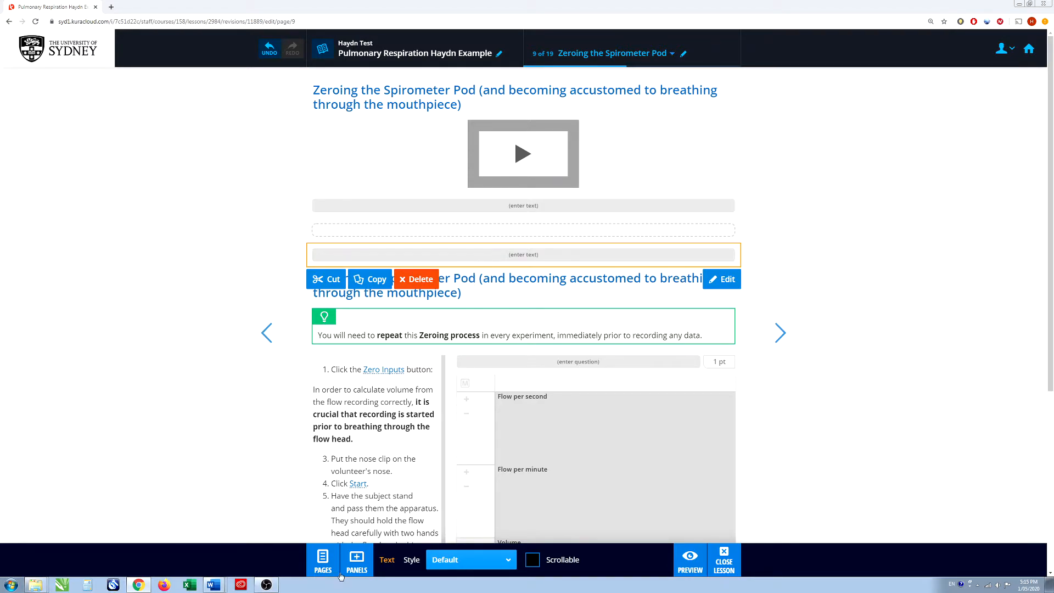
pyautogui.click(355, 567)
pyautogui.moveTo(399, 488); pyautogui.dragTo(445, 273)
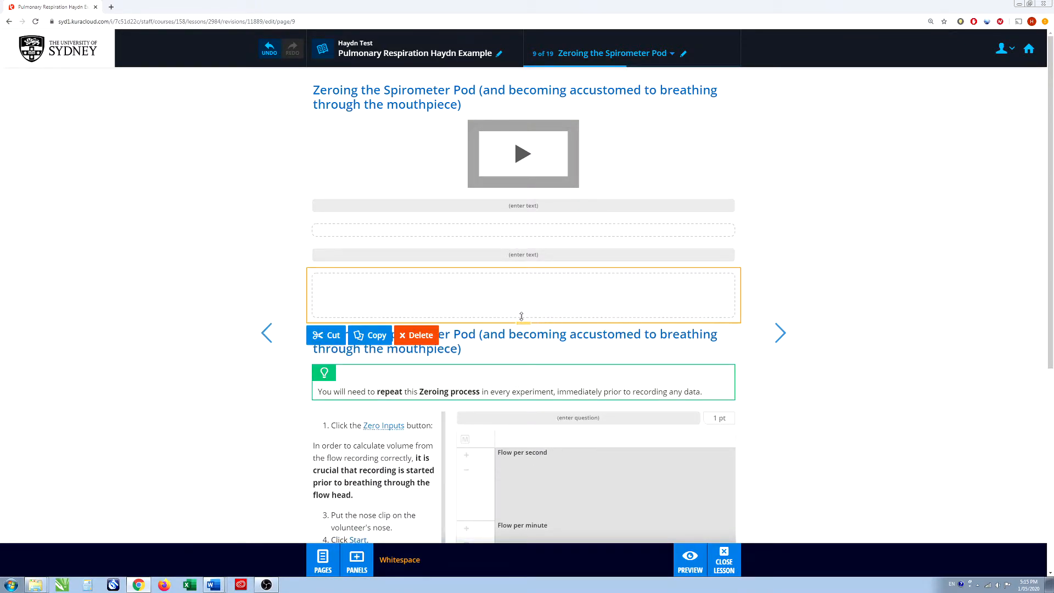
pyautogui.moveTo(519, 321); pyautogui.dragTo(528, 270)
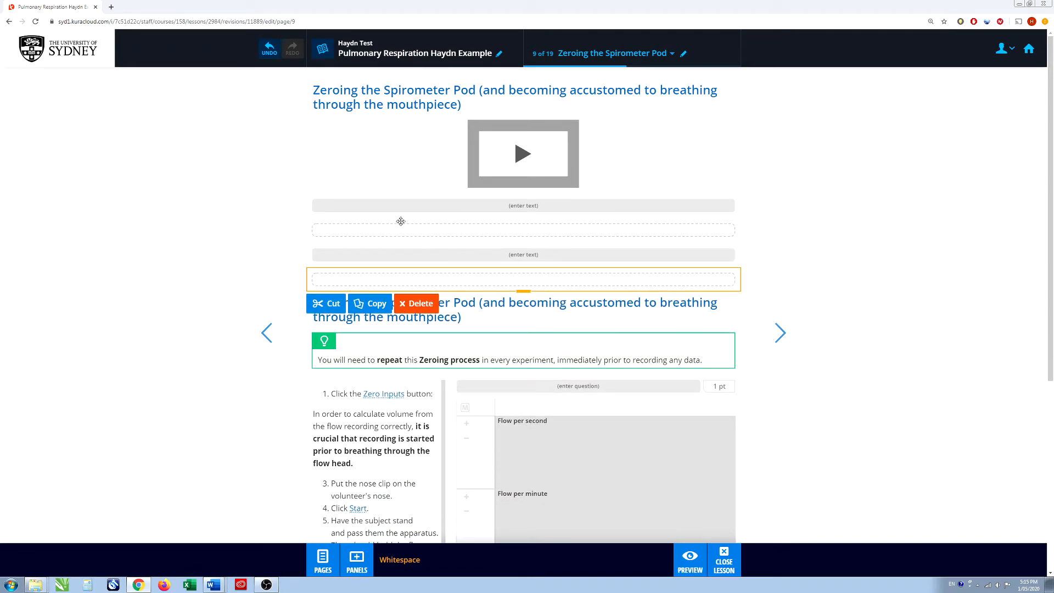
# Load "1) Calibrating The Flowhead pg 9 and 10 Kuracloud.mp4" from the PHSI2007 folder of finished respiration videos into the video panel
pyautogui.click(516, 154)
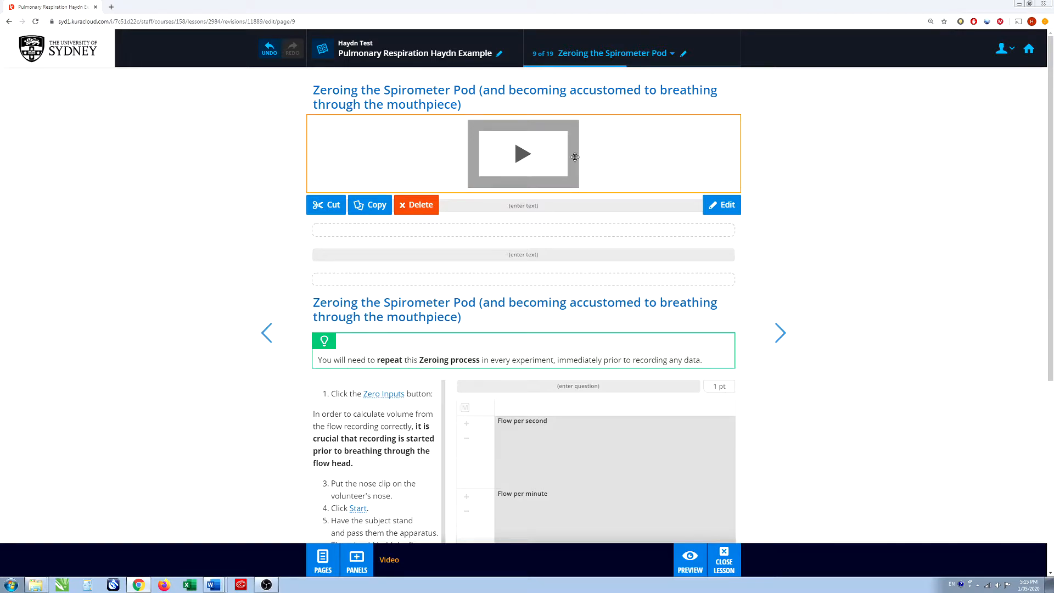
pyautogui.click(721, 203)
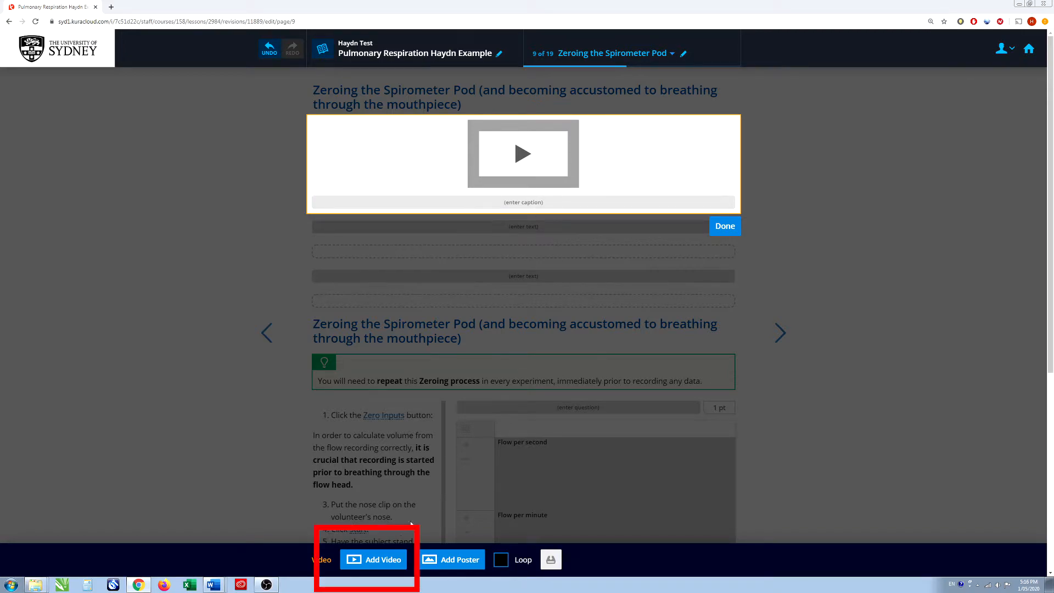
pyautogui.click(374, 564)
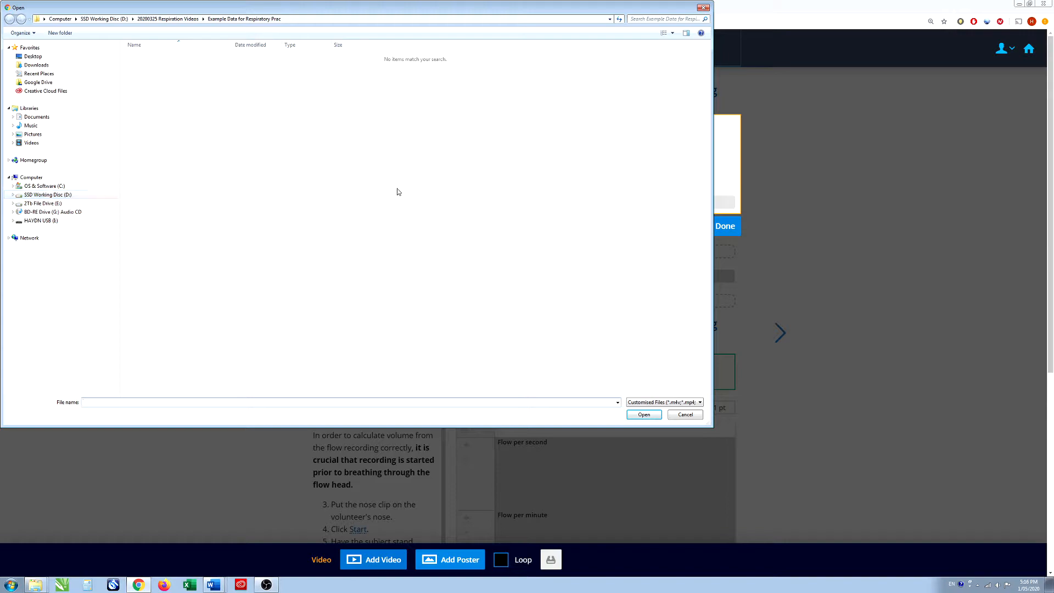
pyautogui.click(58, 195)
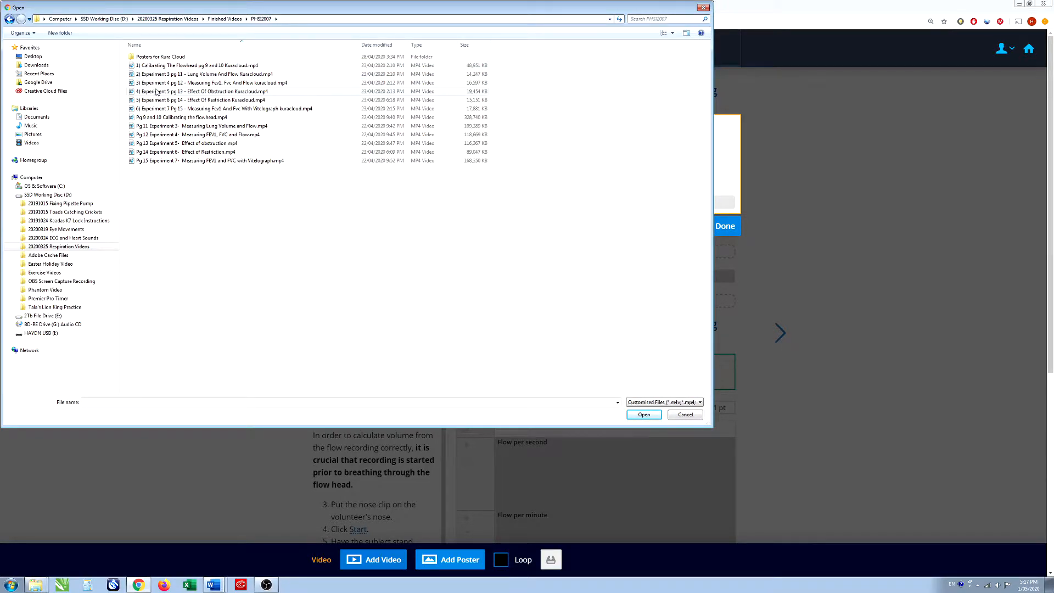
pyautogui.click(158, 67)
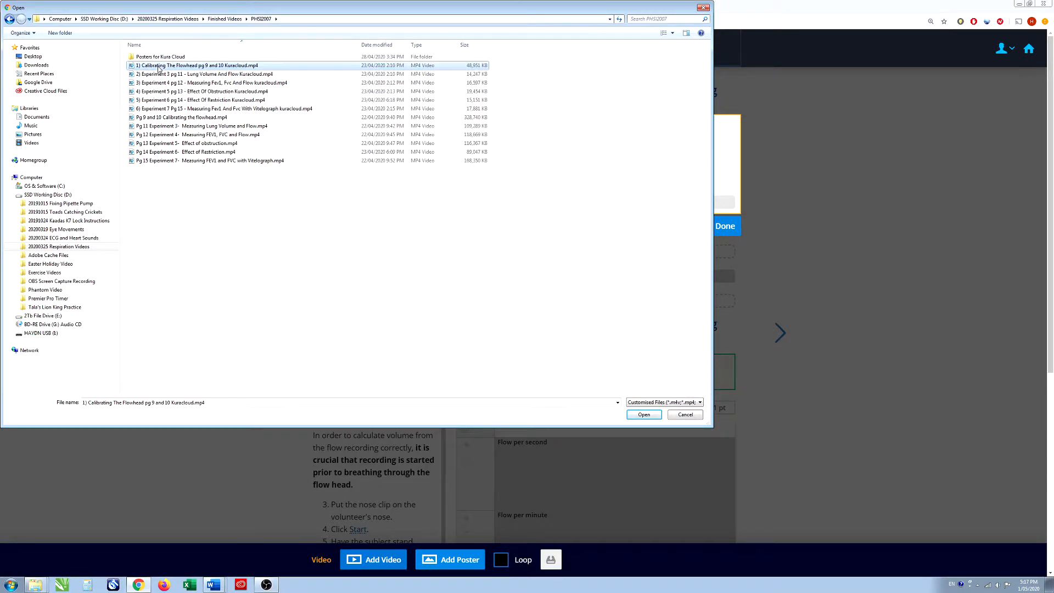
pyautogui.click(638, 414)
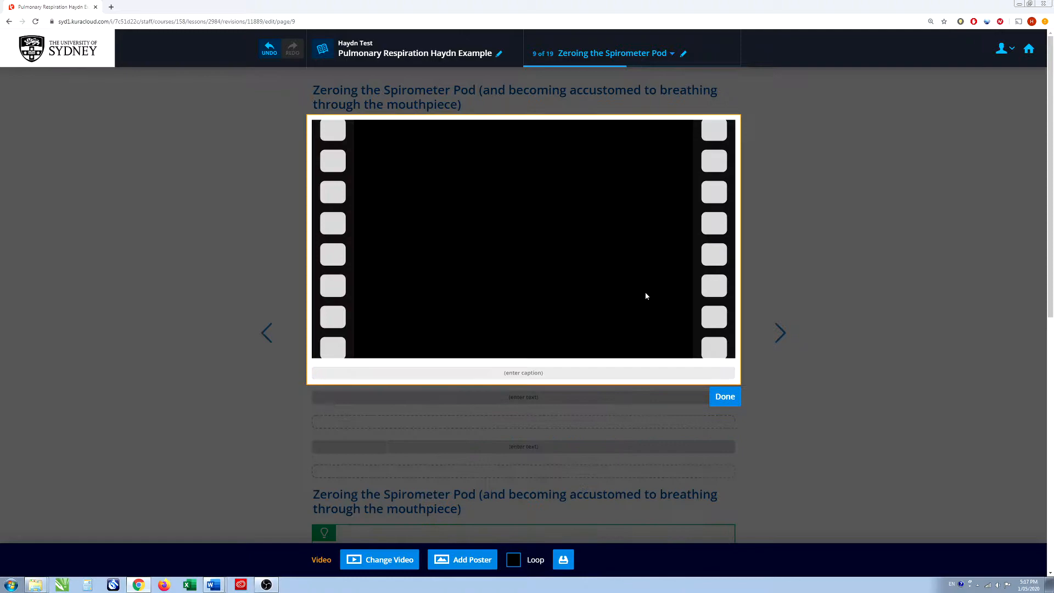
pyautogui.click(723, 397)
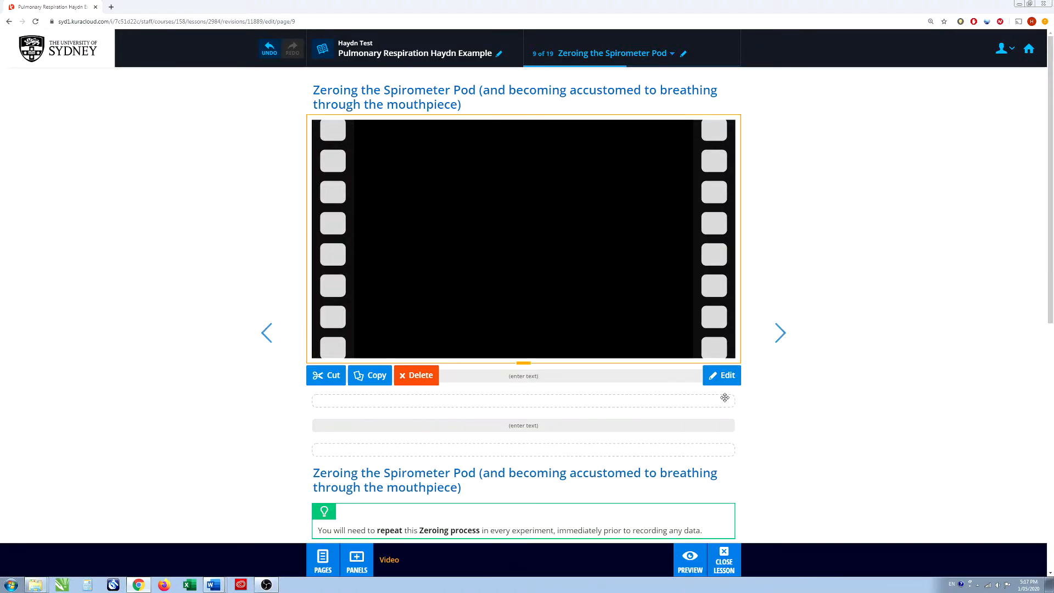
# Preview the page, play the start of the embedded video to check it, and return to editing
pyautogui.click(692, 561)
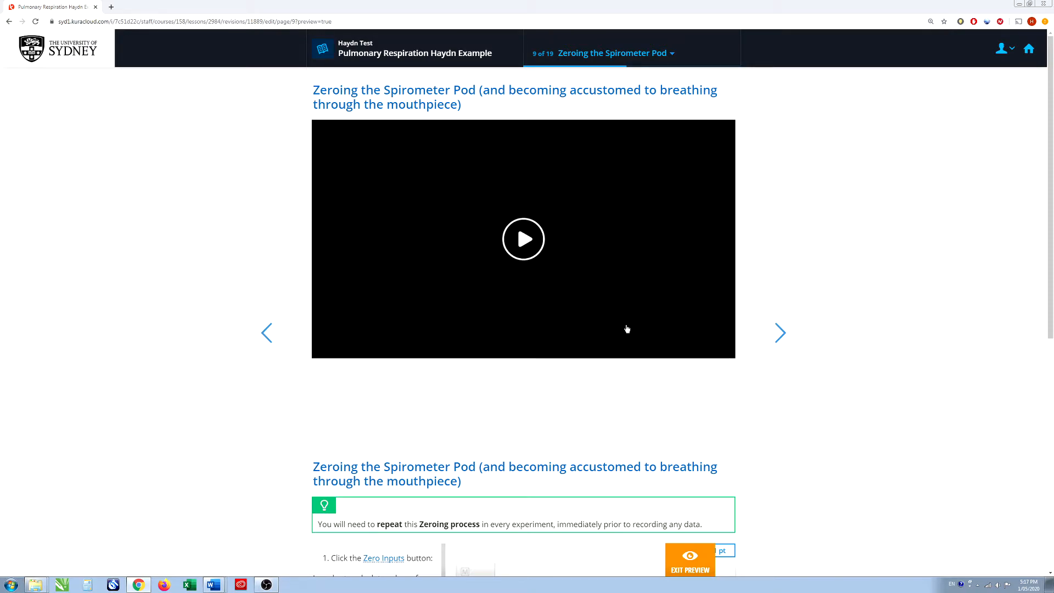
pyautogui.click(525, 240)
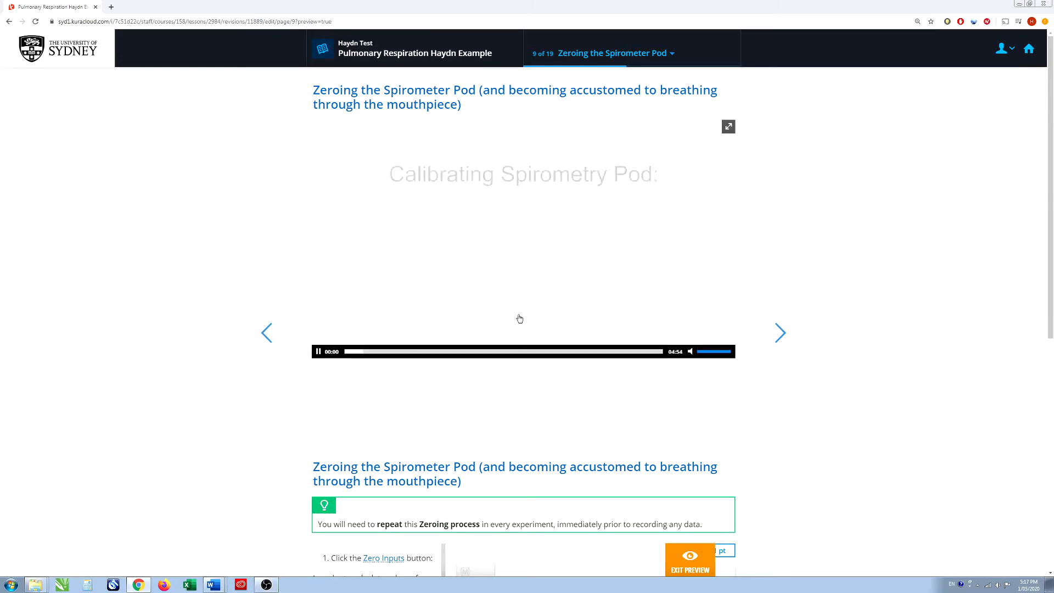
pyautogui.click(318, 352)
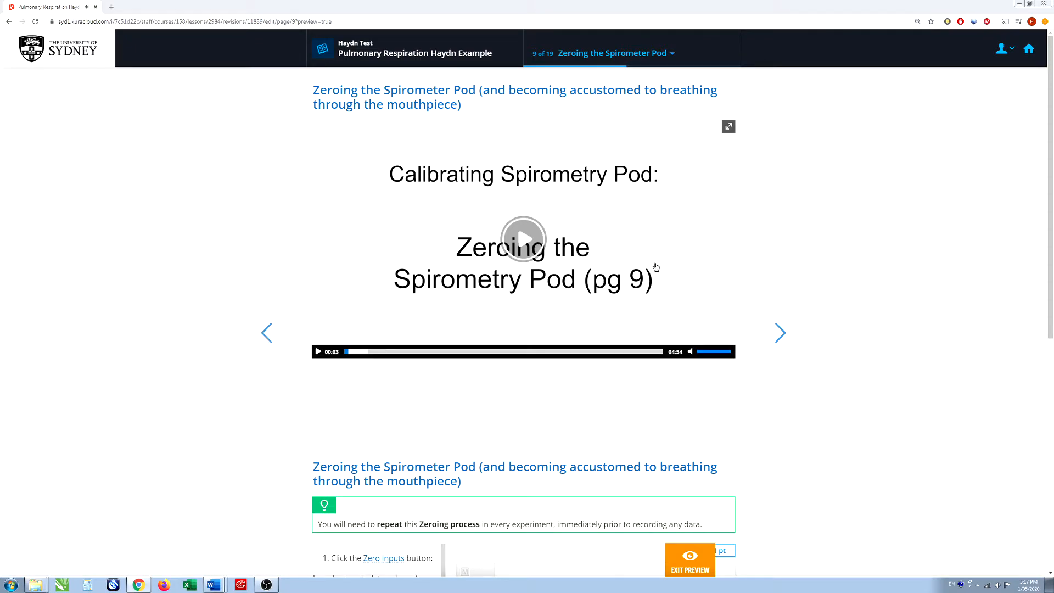
pyautogui.click(712, 255)
pyautogui.click(698, 271)
pyautogui.click(345, 352)
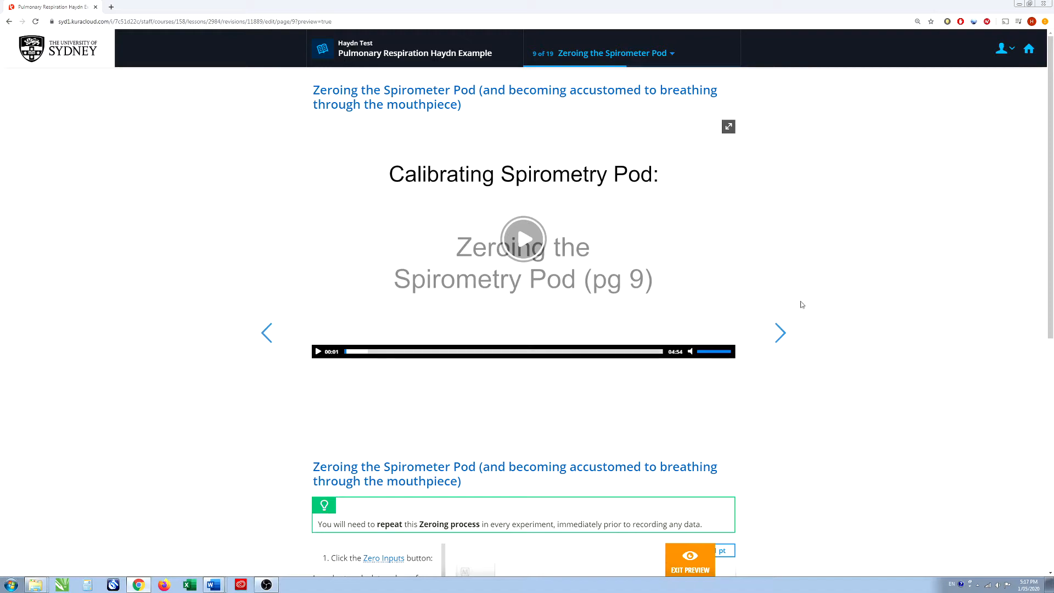
pyautogui.click(700, 560)
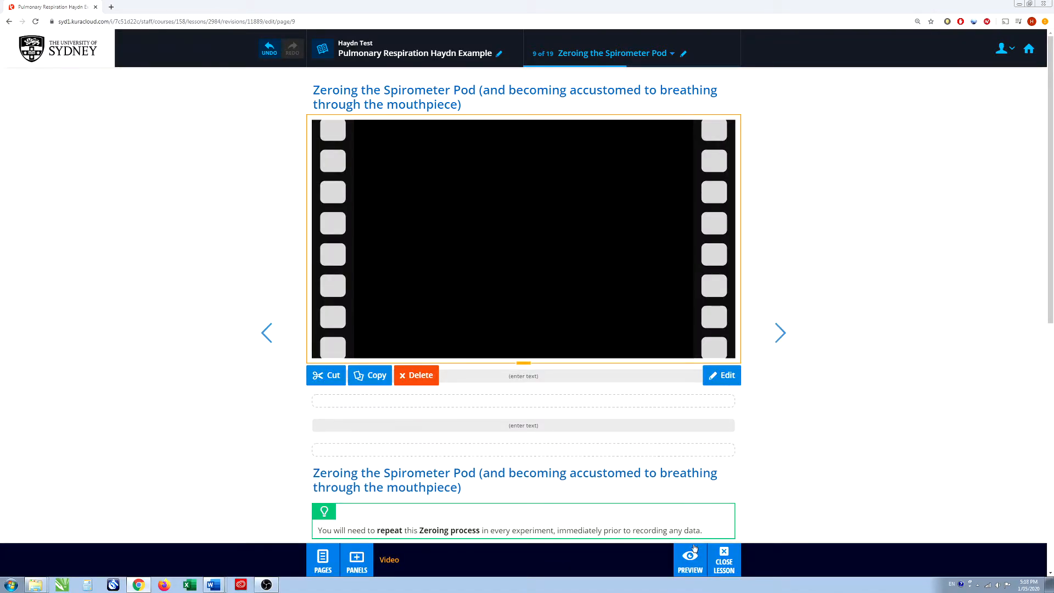
# Add "Poster 1 Pg 9.jpg" from the Posters for Kura Cloud folder as the video's poster image and check it in the page preview
pyautogui.click(692, 559)
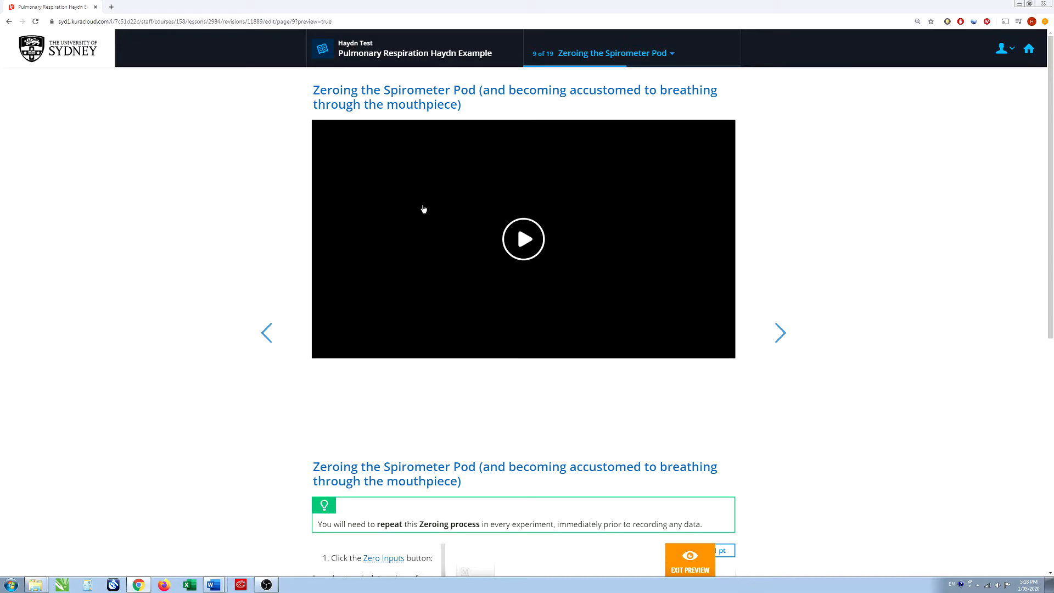
pyautogui.click(643, 298)
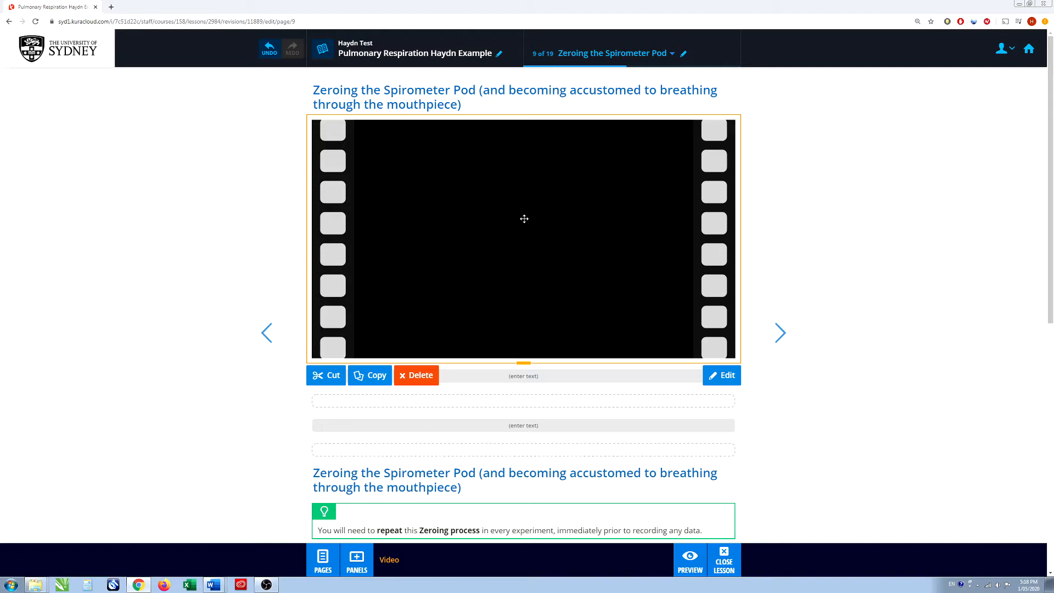
pyautogui.click(723, 379)
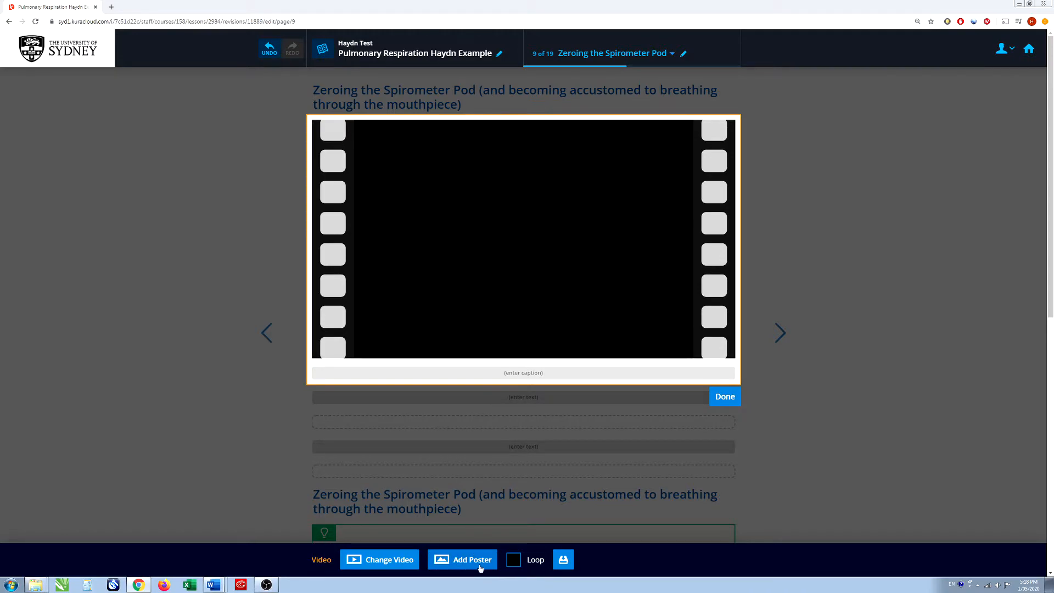
pyautogui.click(457, 560)
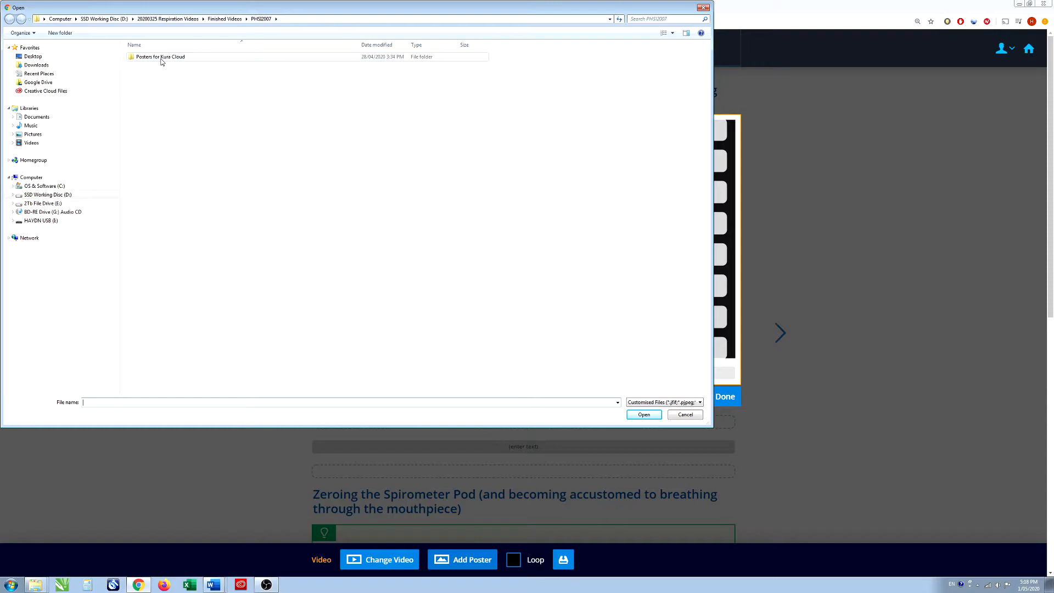
pyautogui.doubleClick(156, 57)
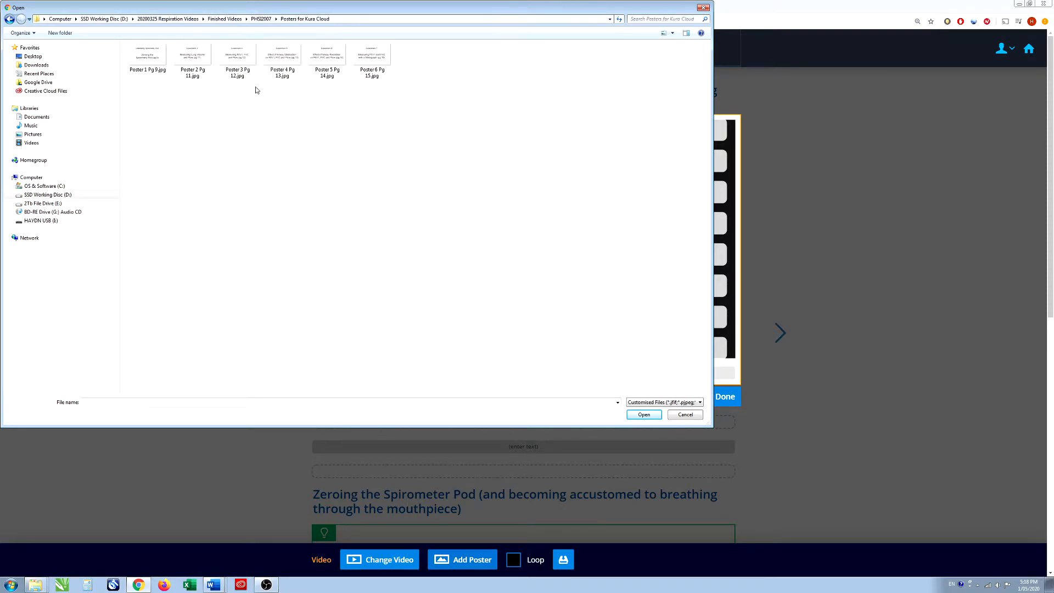
pyautogui.click(148, 60)
pyautogui.click(643, 415)
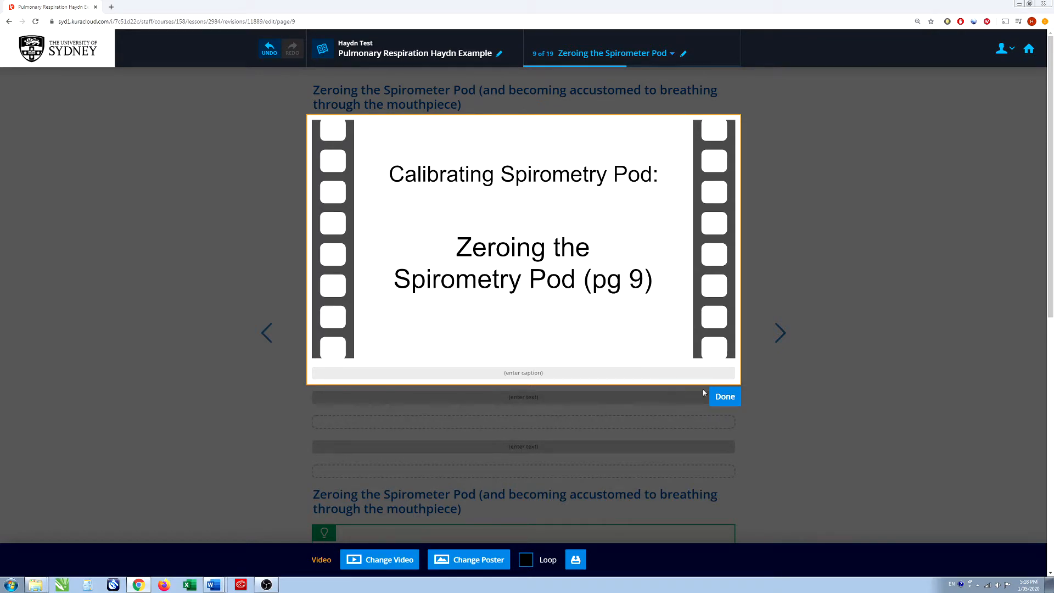
pyautogui.click(723, 397)
pyautogui.click(692, 562)
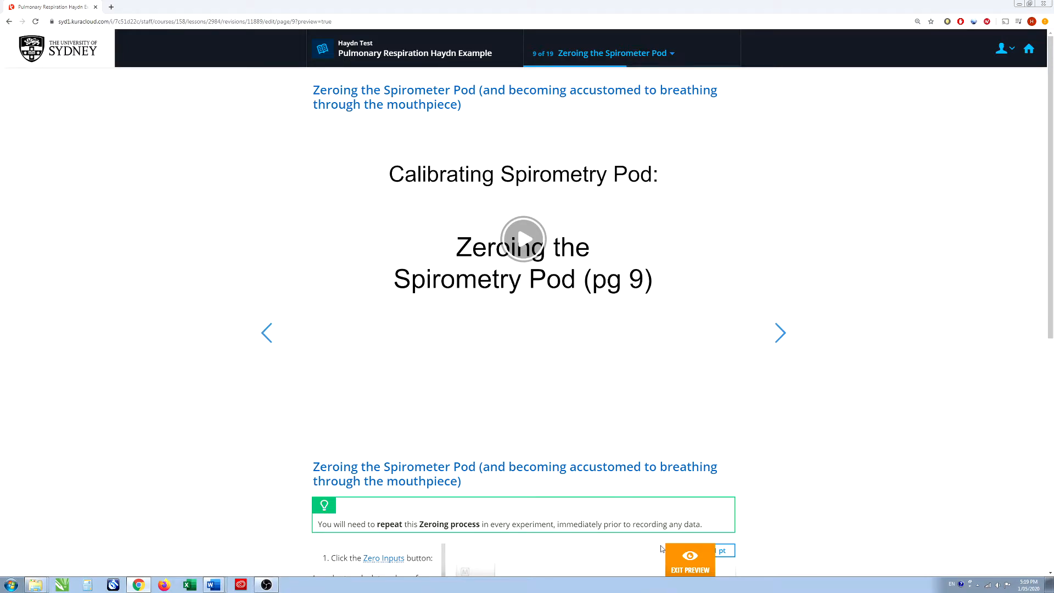
pyautogui.click(690, 563)
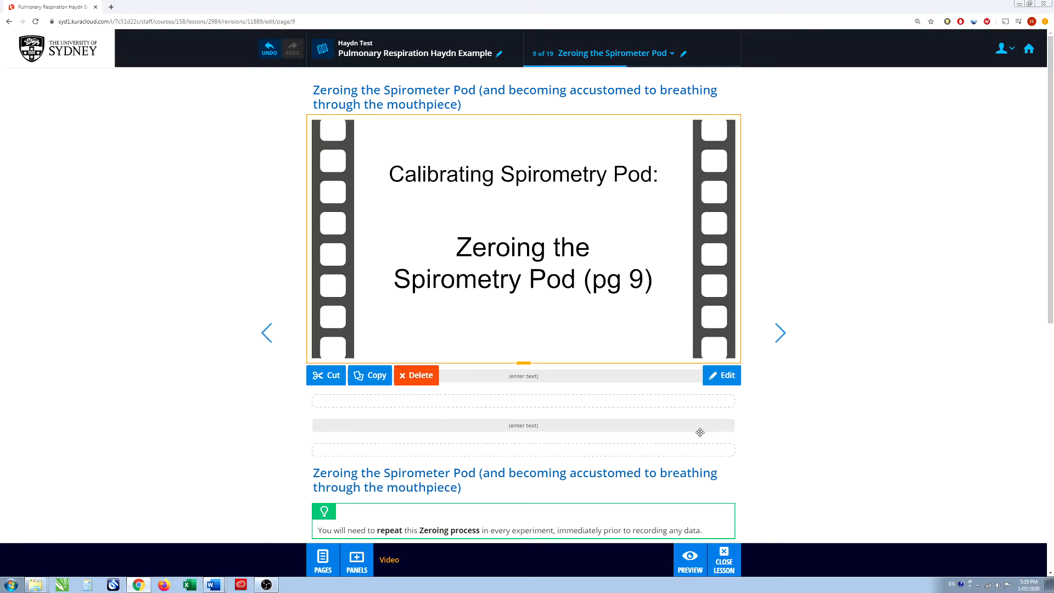
# Paste the prepared text into the panel directly below the video, from "The video above demonstrates the activities" to "using the example data provided."
pyautogui.click(557, 234)
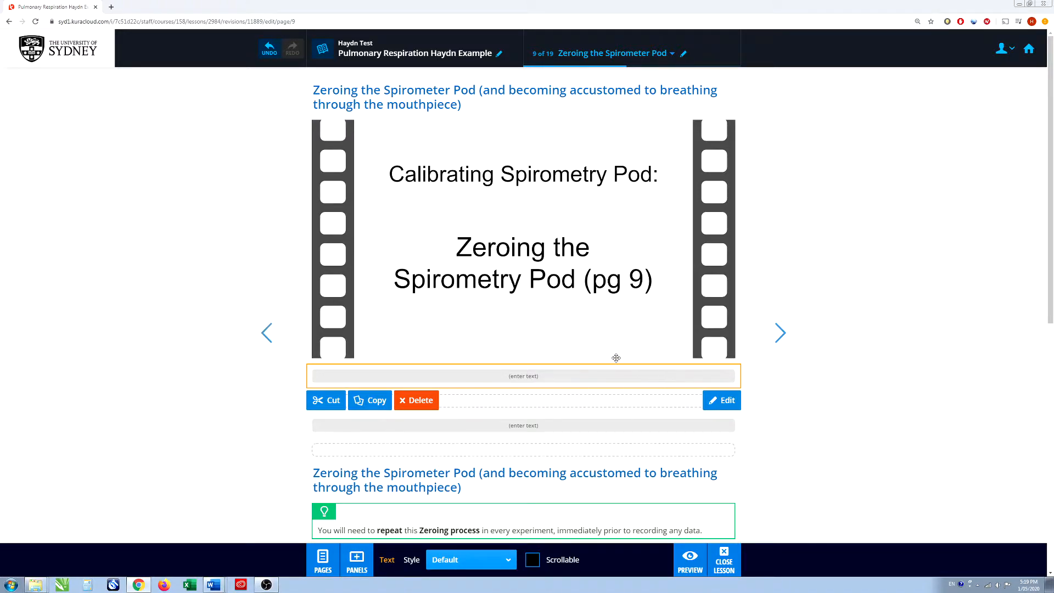
pyautogui.click(727, 401)
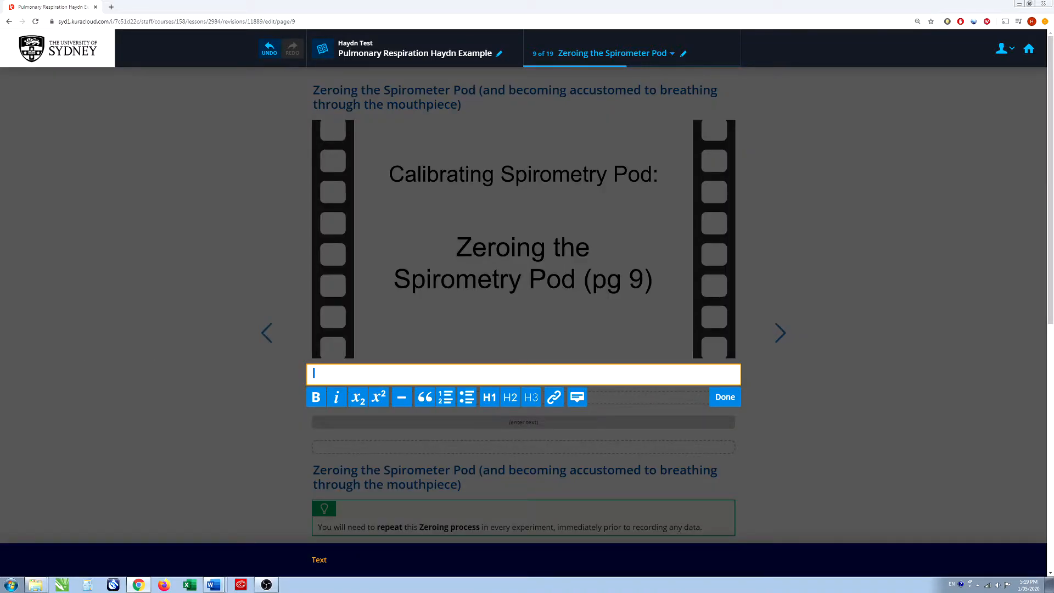
pyautogui.hotkey('alt', 'Tab')
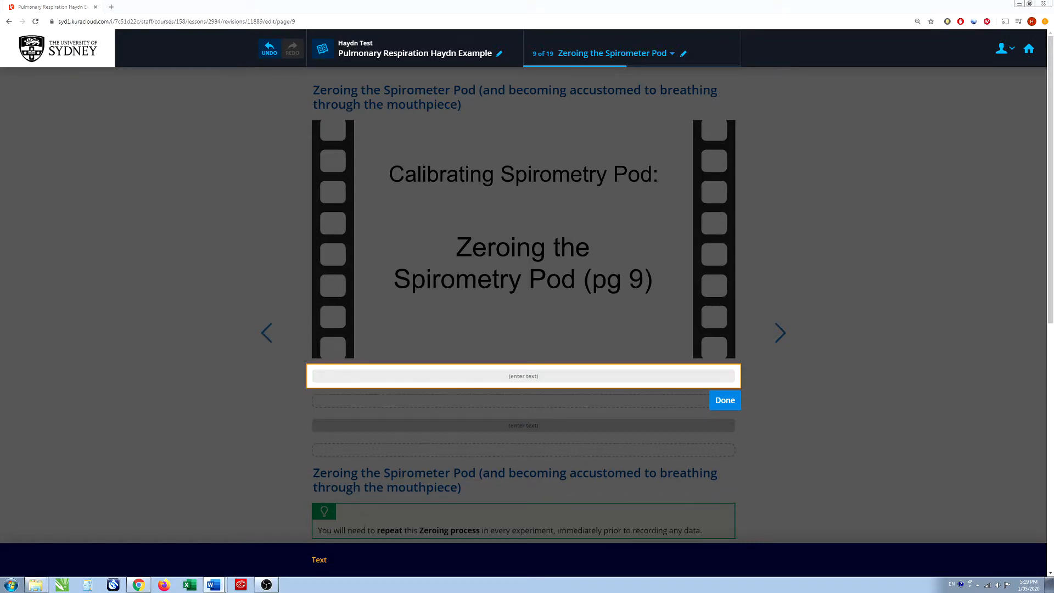
pyautogui.click(359, 375)
pyautogui.write('The video above demonstrates the activities that you would have performed during the portion of the practical class described in this video.  After watching the video you should follow the instructions in the analysis section of this page using the example data provided.')
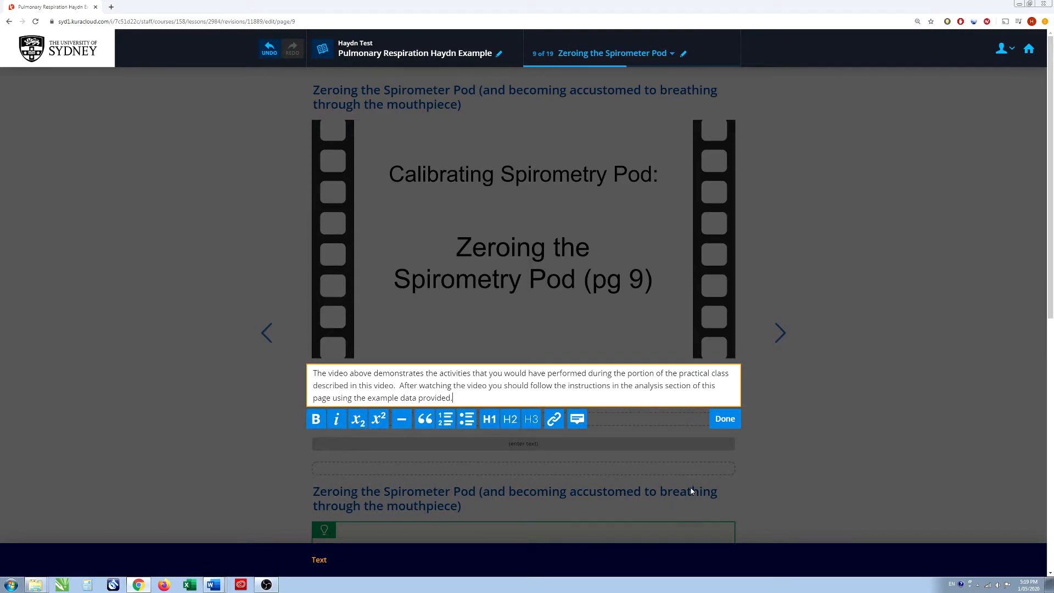
pyautogui.click(722, 419)
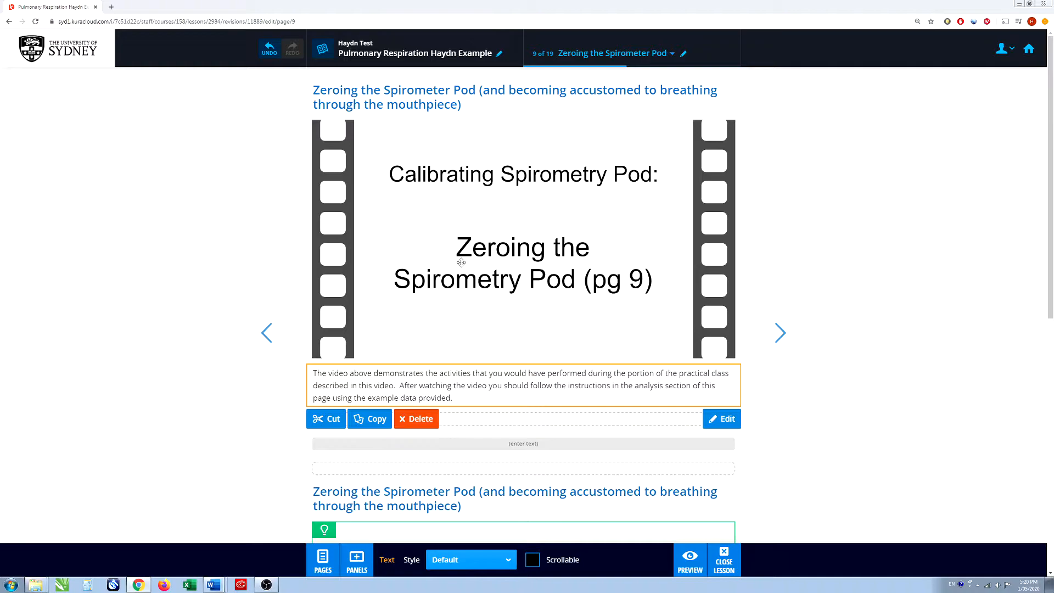
# Write in the lower text panel: "If you are having trouble streaming the video above from Kuracloud, try using the link below of the same video from YouTube:"
pyautogui.click(352, 465)
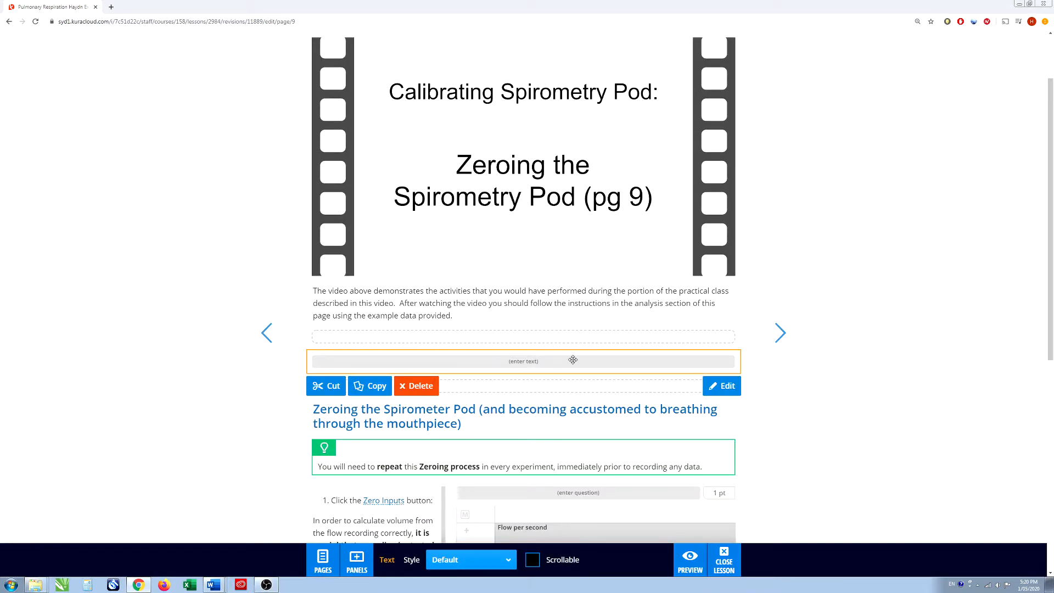
pyautogui.click(724, 387)
pyautogui.write('If you are having trouble streaming the video above from Kuracloud, try using the link below of the same video from YouTube:')
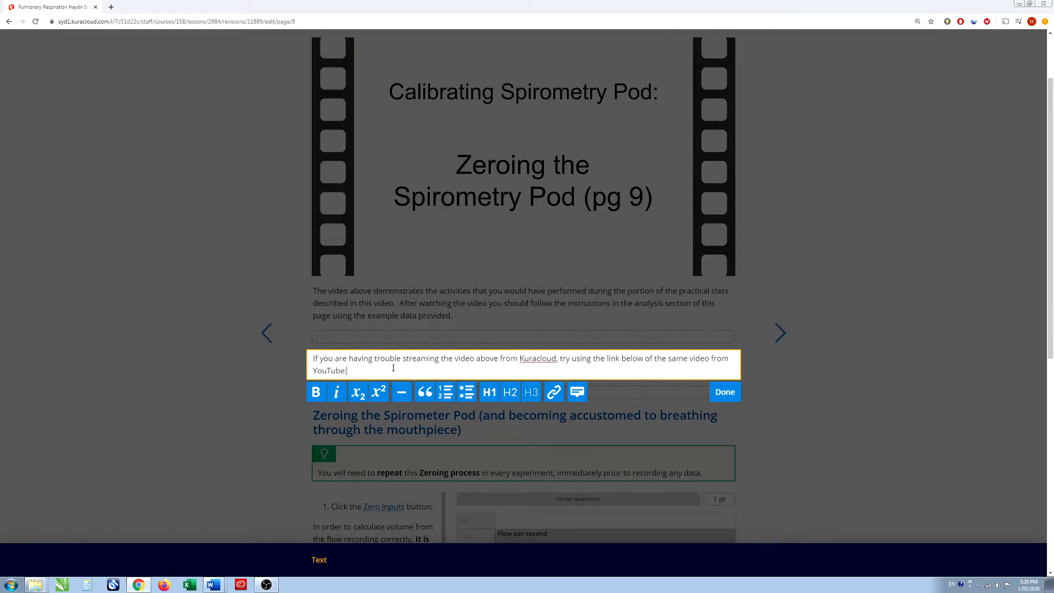
pyautogui.press('Return')
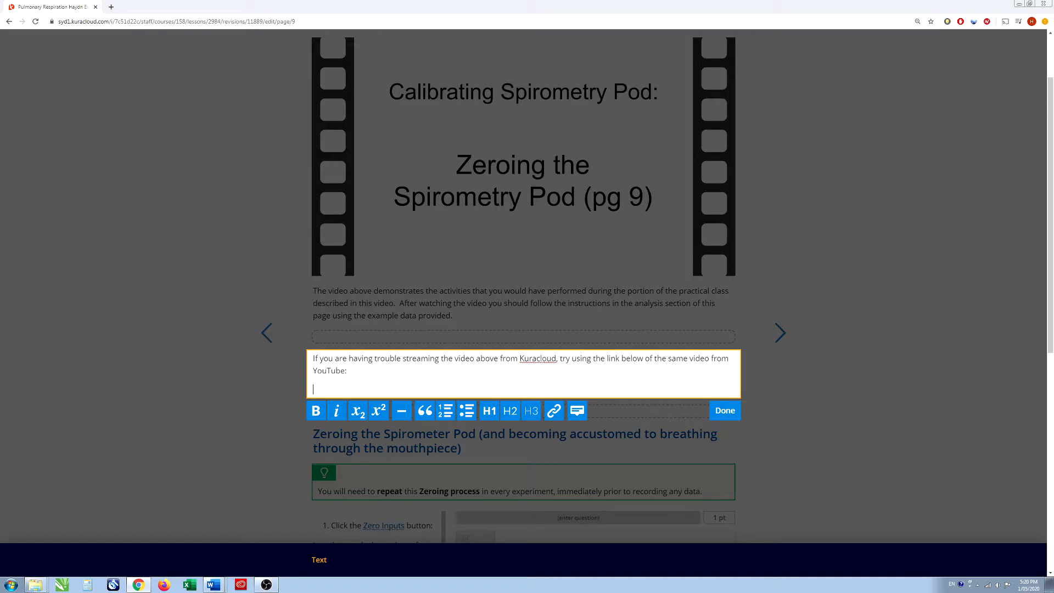
pyautogui.hotkey('alt', 'Tab')
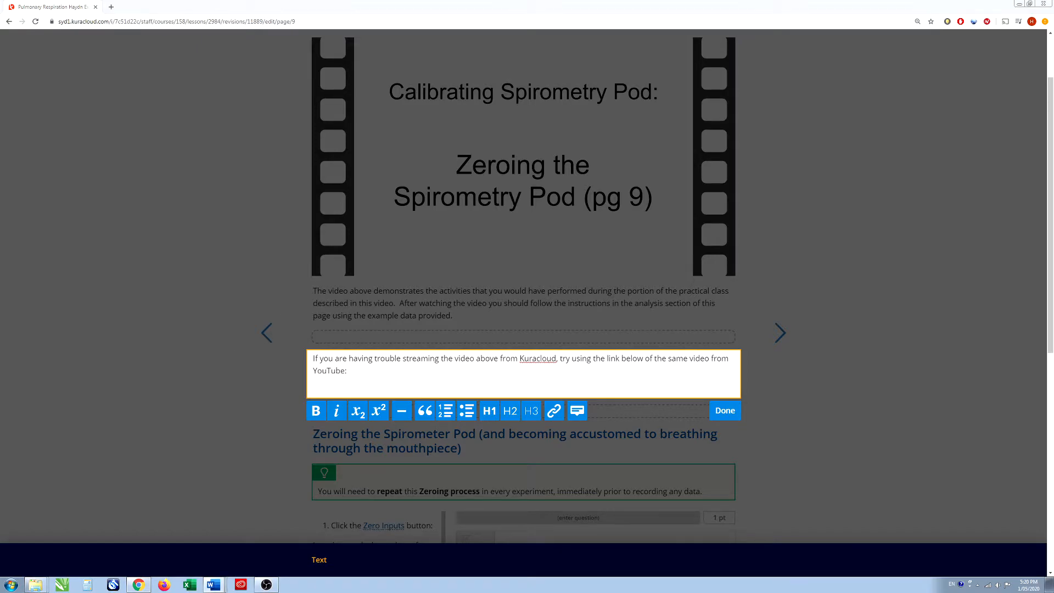
pyautogui.hotkey('alt', 'Tab')
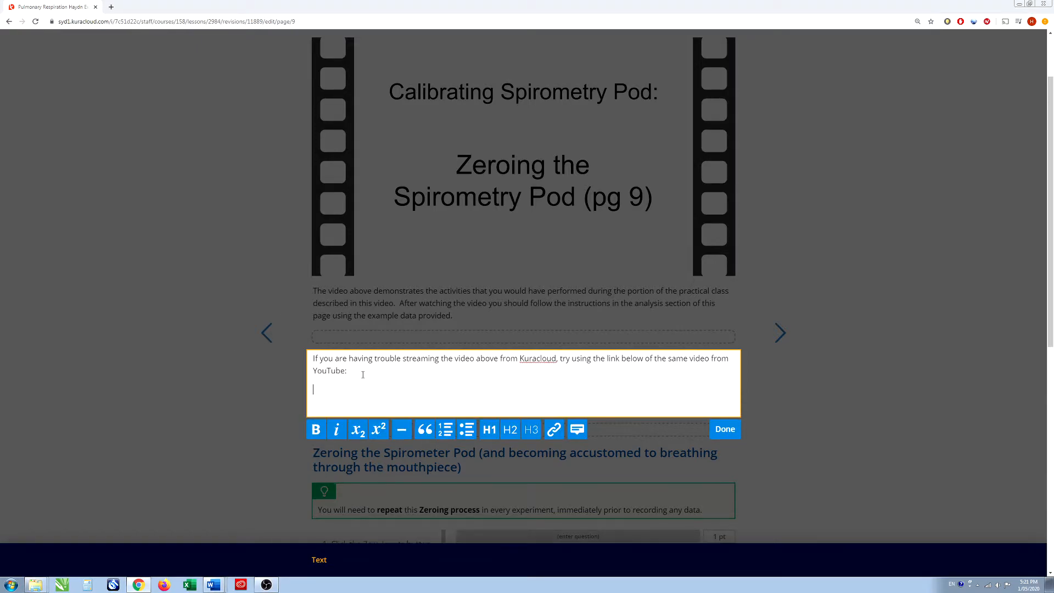
pyautogui.write('https://youtu.be/v2x3R2GalXw')
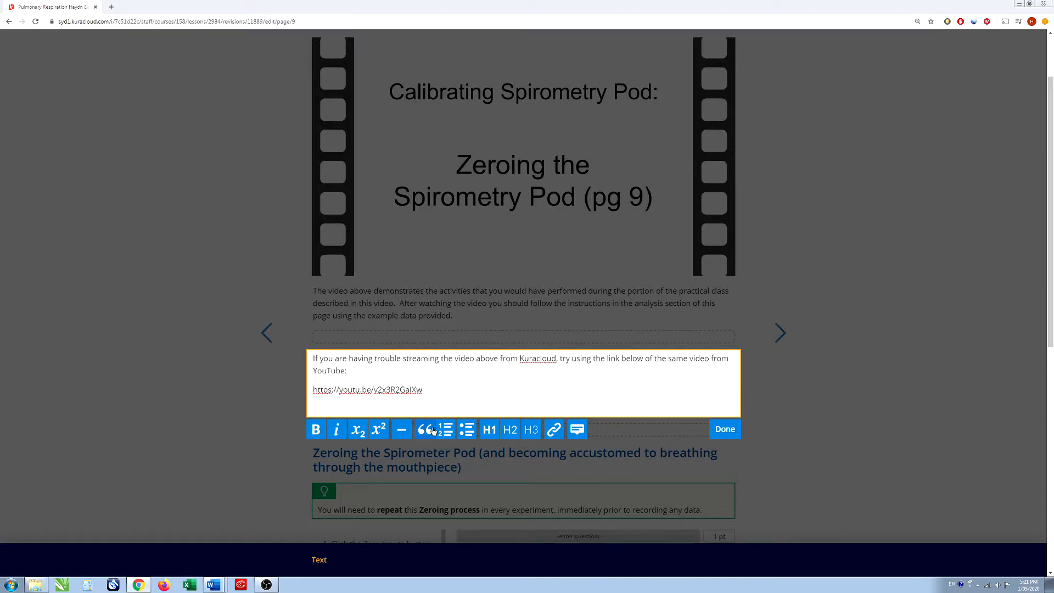
pyautogui.click(725, 429)
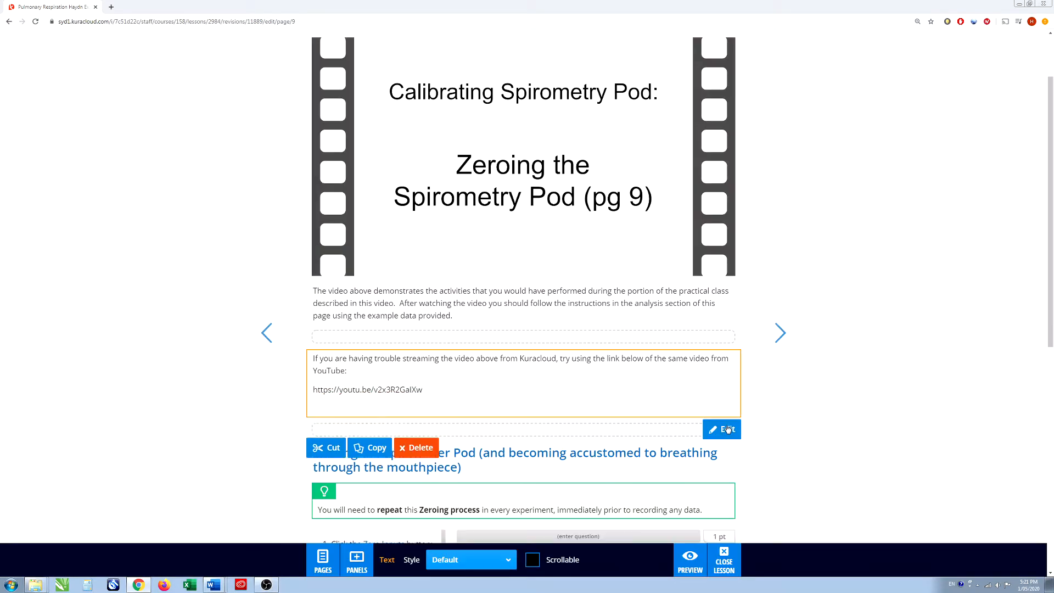
pyautogui.click(689, 560)
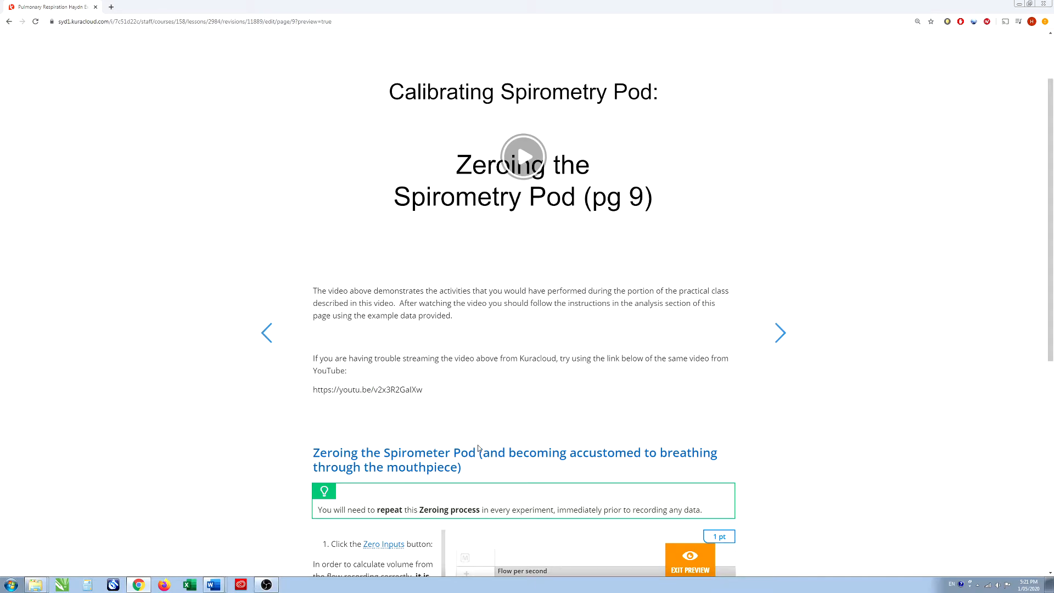
pyautogui.click(689, 562)
pyautogui.click(362, 396)
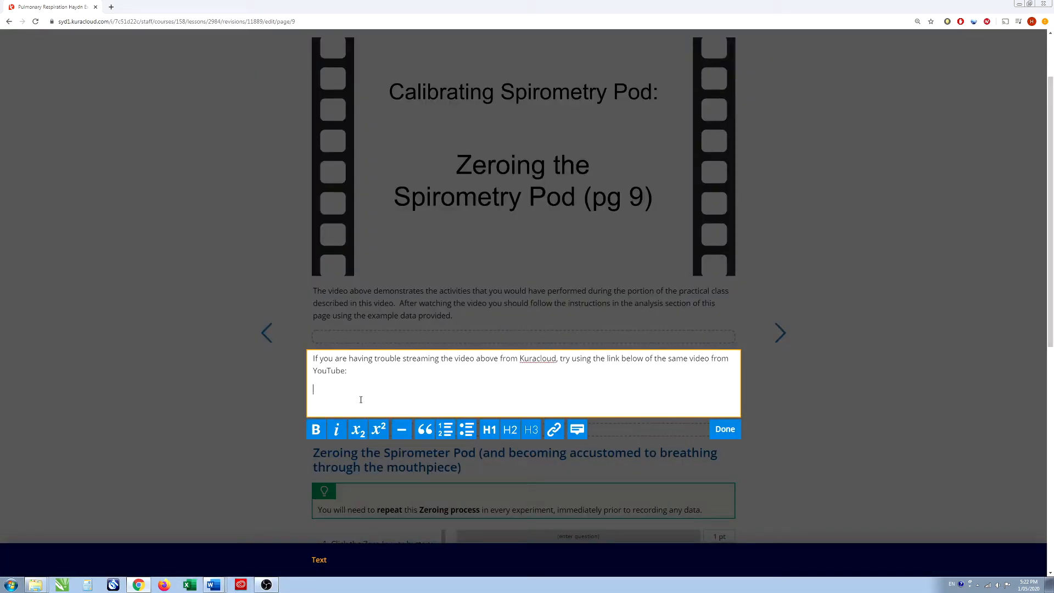
pyautogui.write('https://youtu.be/v2x3R2GalXw')
pyautogui.moveTo(403, 388); pyautogui.dragTo(156, 433)
pyautogui.hotkey('ctrl', 'c')
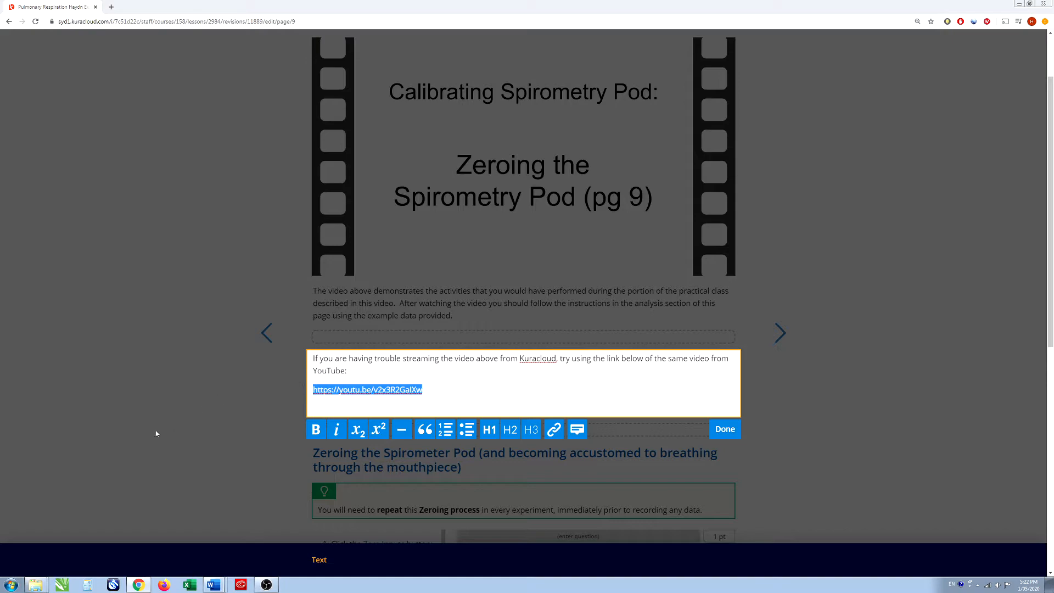
pyautogui.click(554, 429)
pyautogui.hotkey('ctrl', 'v')
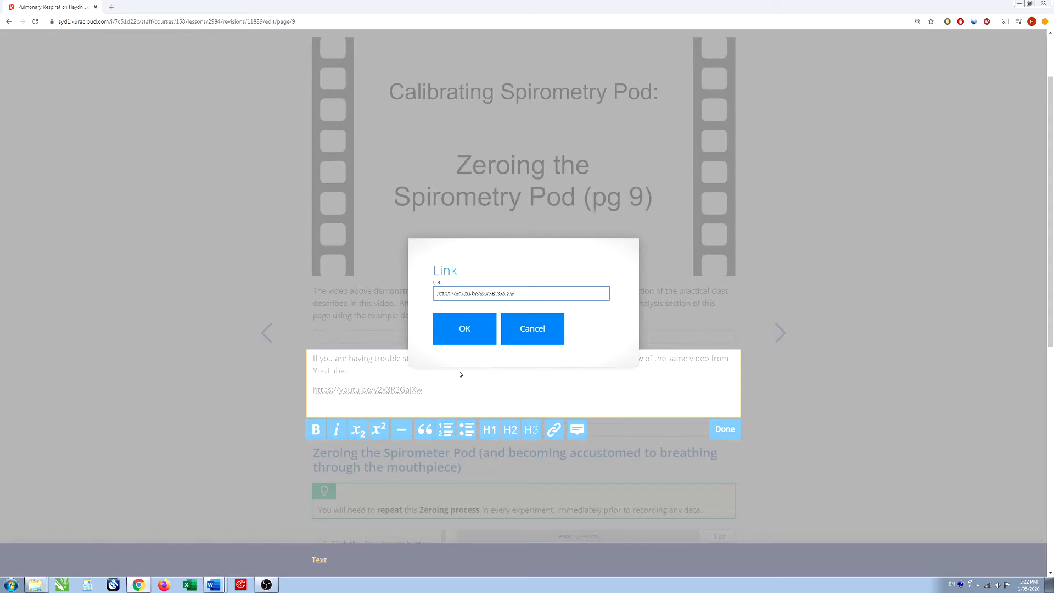
pyautogui.click(465, 329)
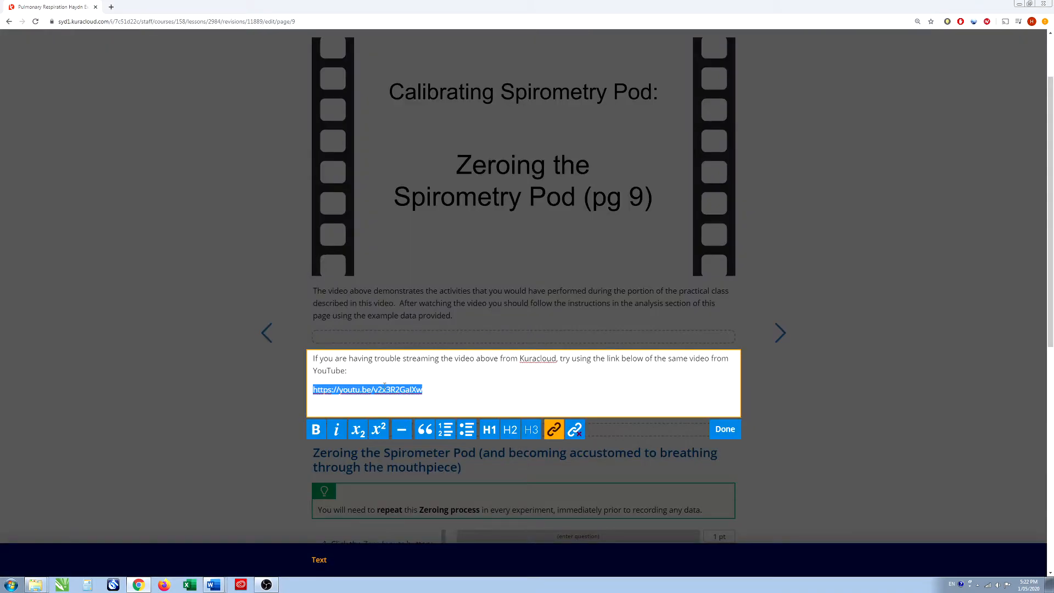
pyautogui.click(716, 429)
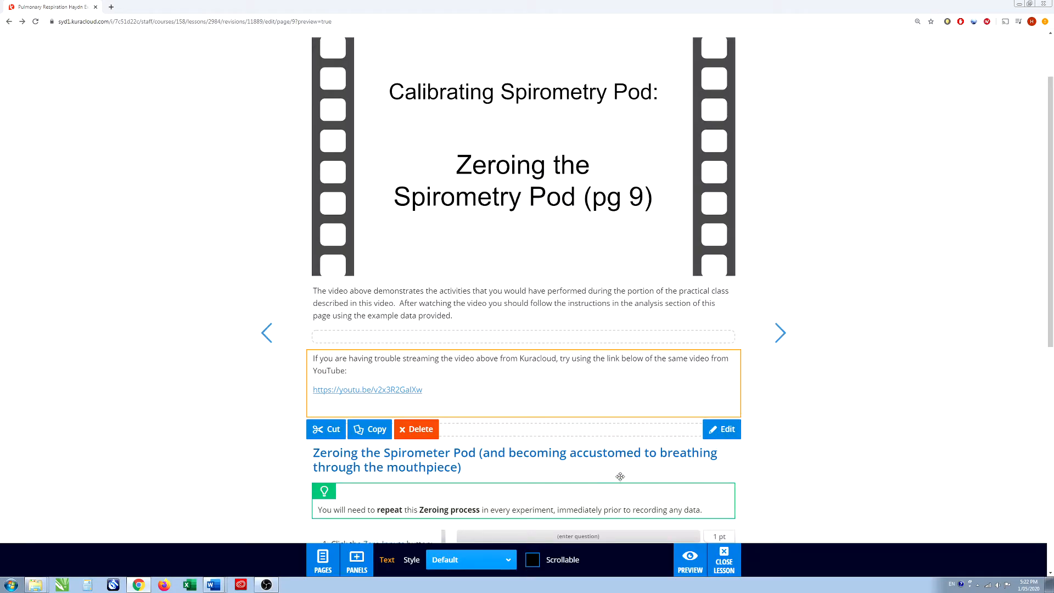
pyautogui.click(798, 397)
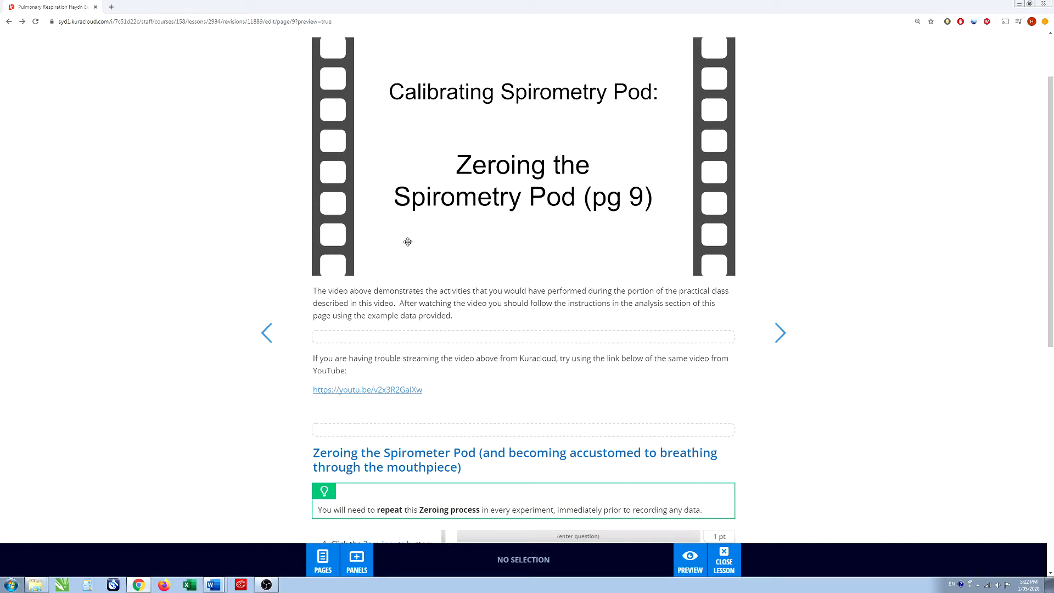
# Review the whole page, from the video and new text panels down to the original zeroing instructions and the data sampling panel
pyautogui.scroll(3, 618, 361)
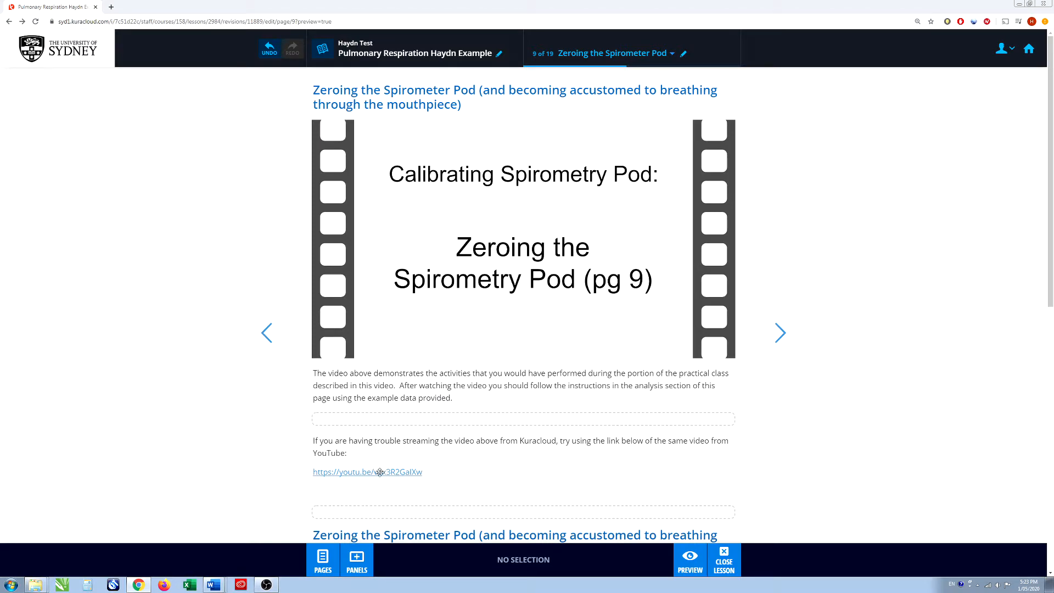
pyautogui.scroll(-1, 460, 478)
pyautogui.scroll(-1, 460, 478)
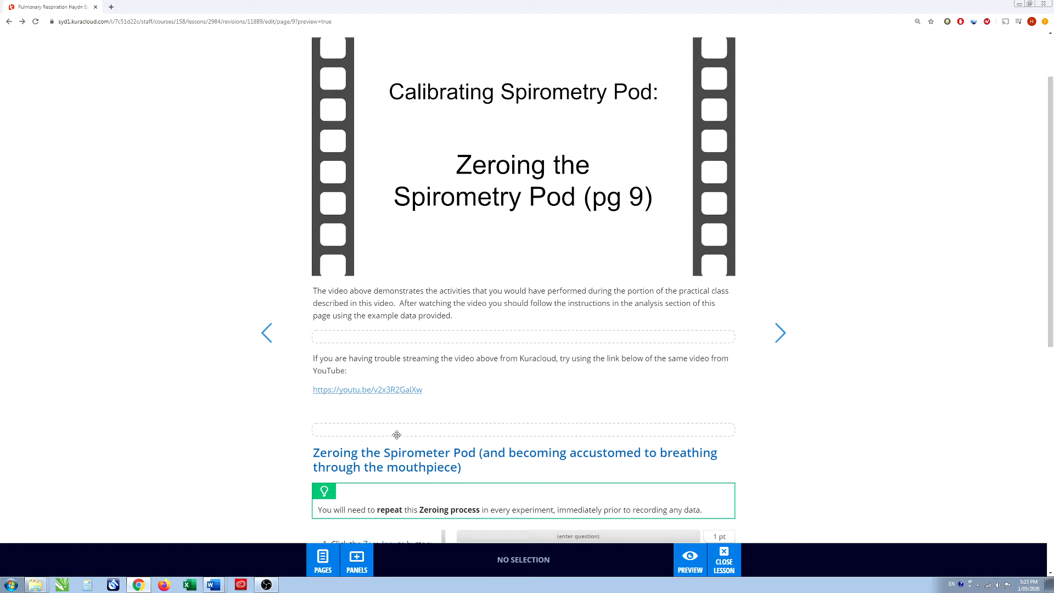
pyautogui.scroll(-5, 412, 465)
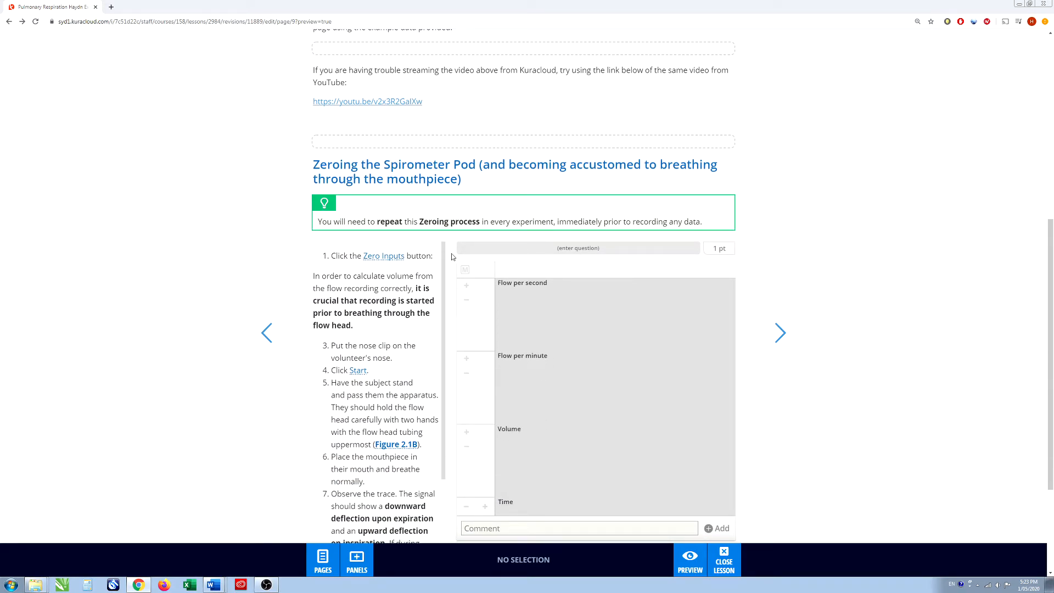
pyautogui.scroll(-2, 839, 365)
pyautogui.scroll(2, 840, 364)
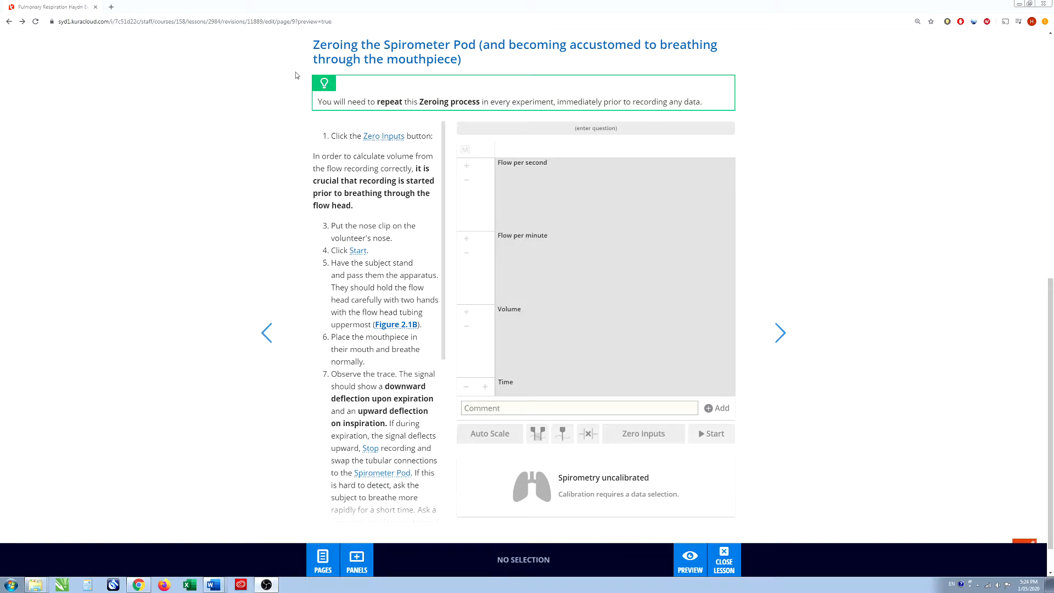
pyautogui.scroll(2, 832, 257)
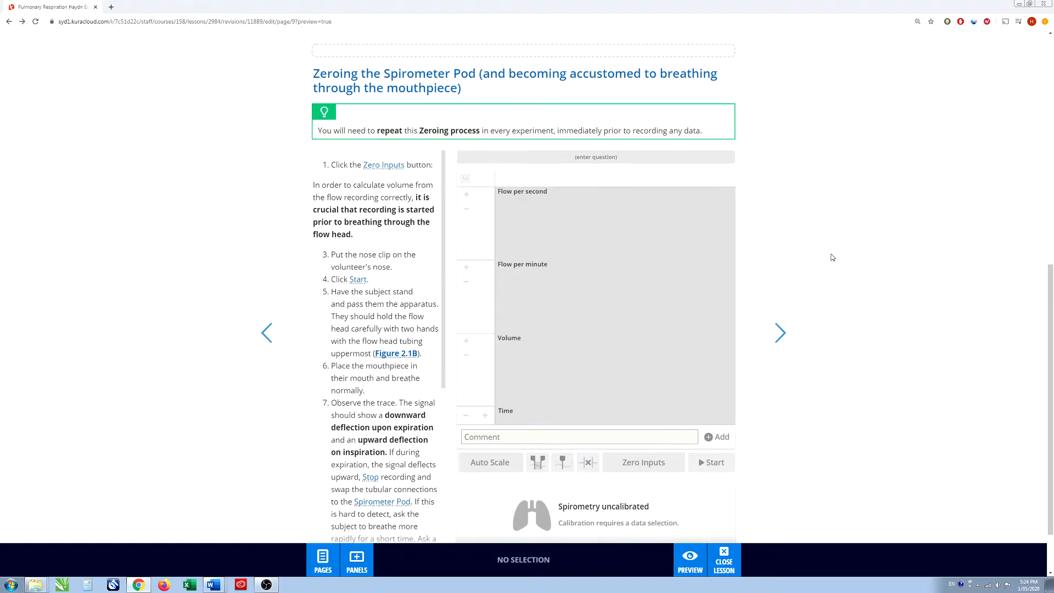
pyautogui.scroll(-3, 823, 264)
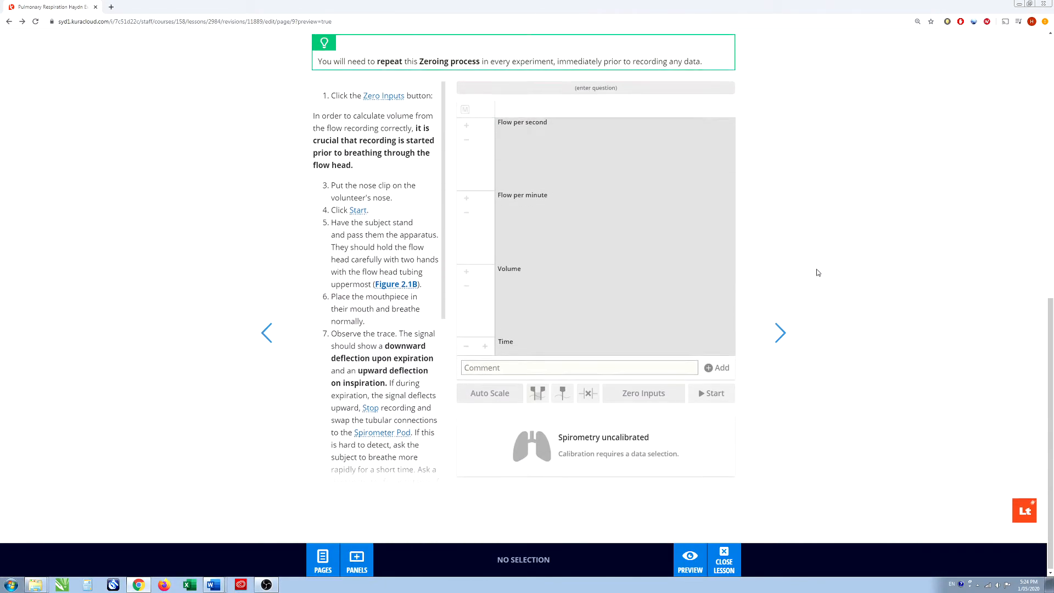
# Edit the data sampling panel beside the zeroing instructions, set its assessment to Graded and open its answer for setting
pyautogui.click(626, 200)
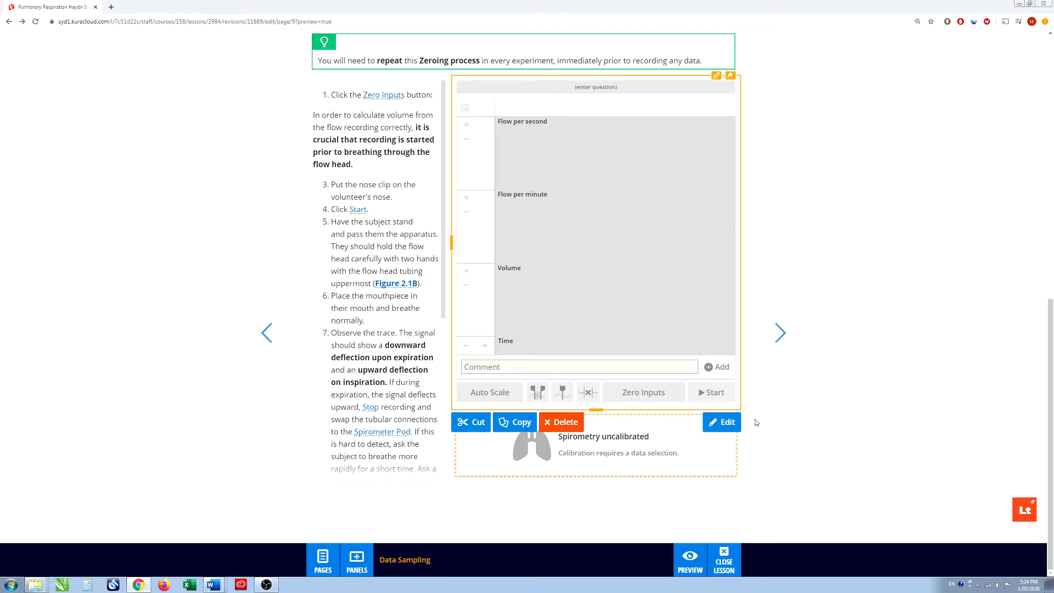
pyautogui.click(724, 423)
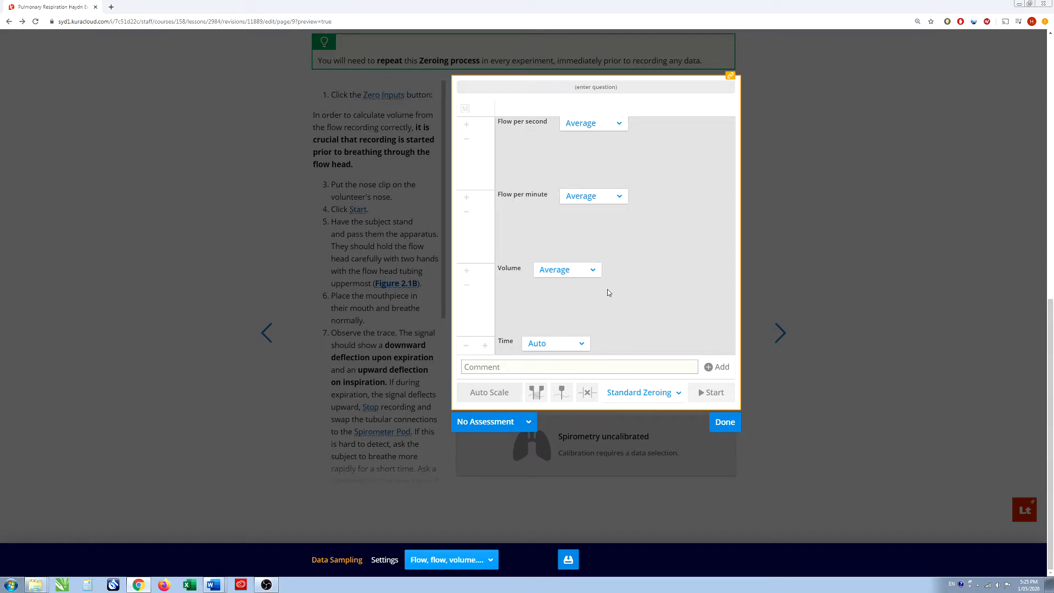
pyautogui.click(527, 422)
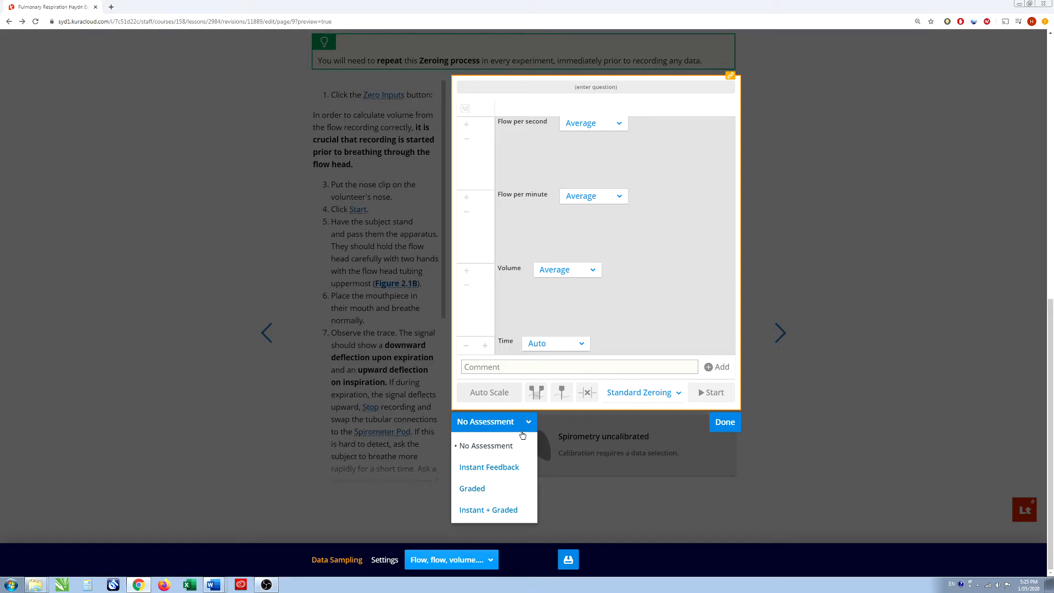
pyautogui.click(471, 490)
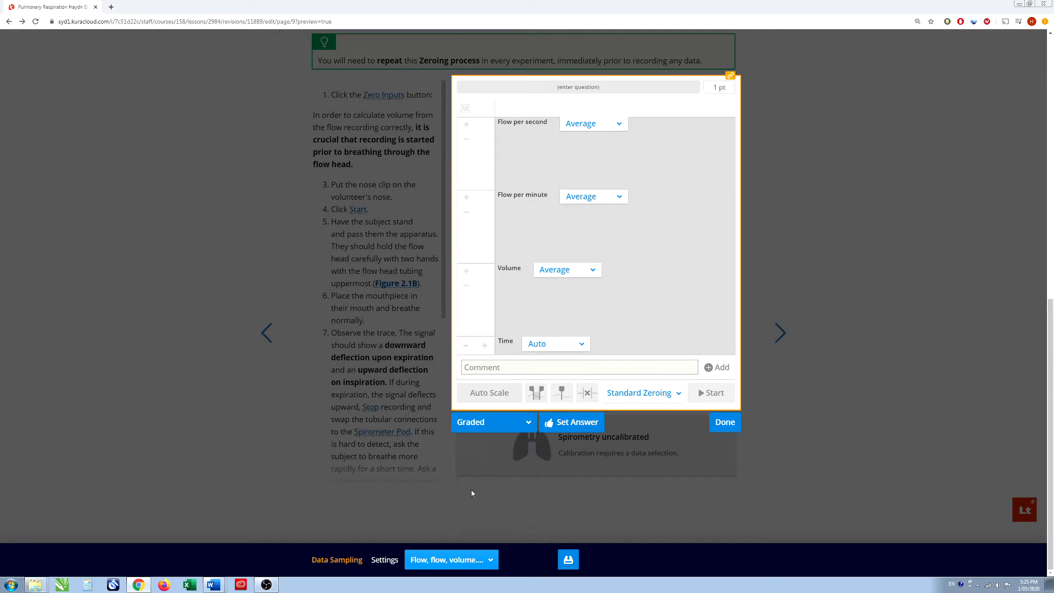
pyautogui.click(577, 424)
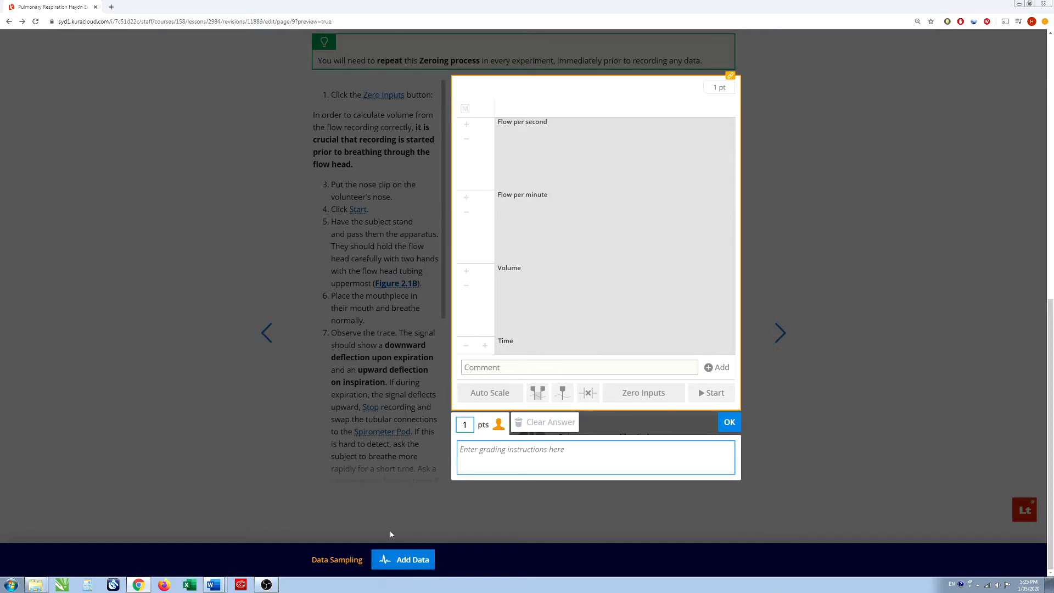
# Add "Pg 4 - 60 sec normal breathing.adicht" from the "Example Data for Respiratory Prac" folder as the panel's answer data and accept it
pyautogui.click(407, 560)
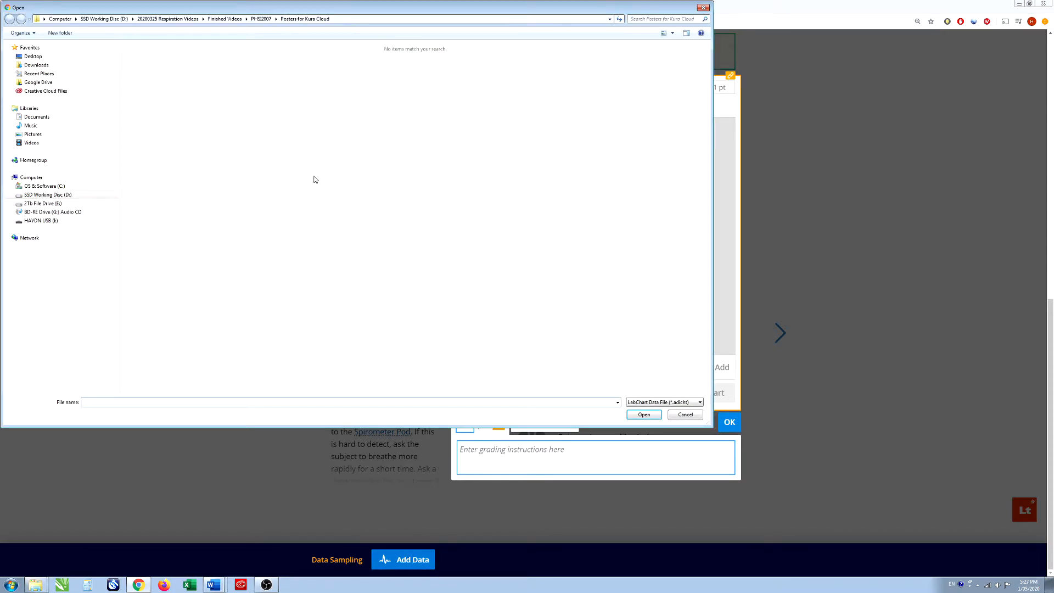
pyautogui.click(54, 195)
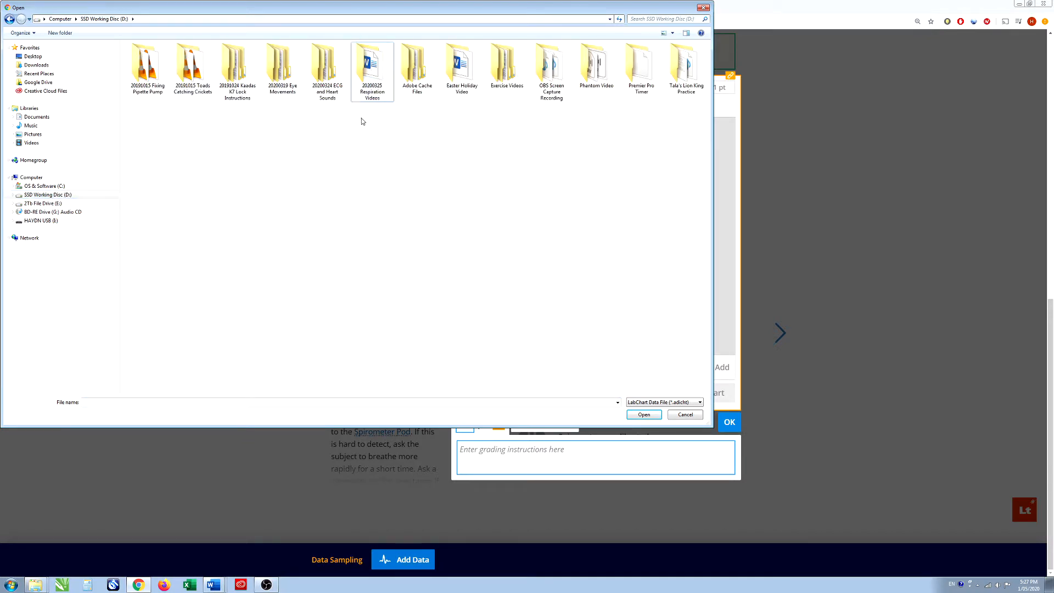
pyautogui.doubleClick(373, 77)
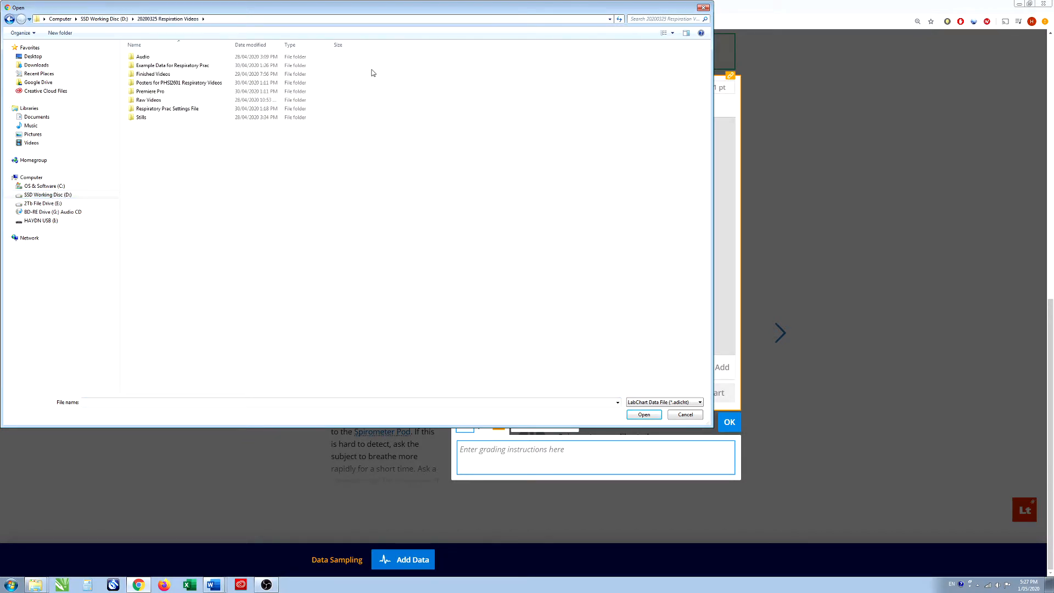
pyautogui.doubleClick(173, 67)
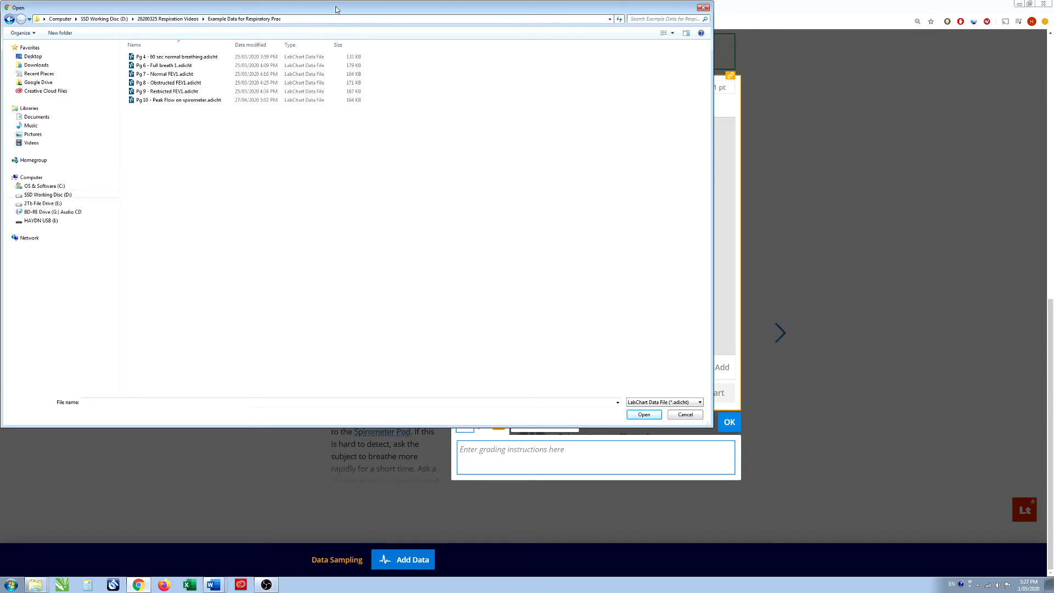
pyautogui.moveTo(337, 10); pyautogui.dragTo(357, 54)
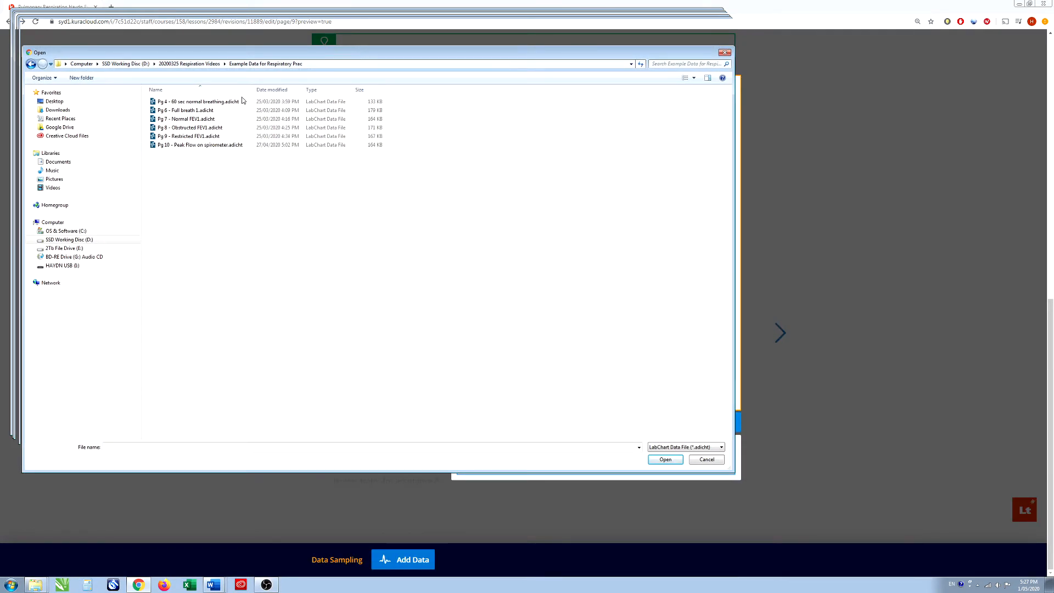
pyautogui.click(204, 103)
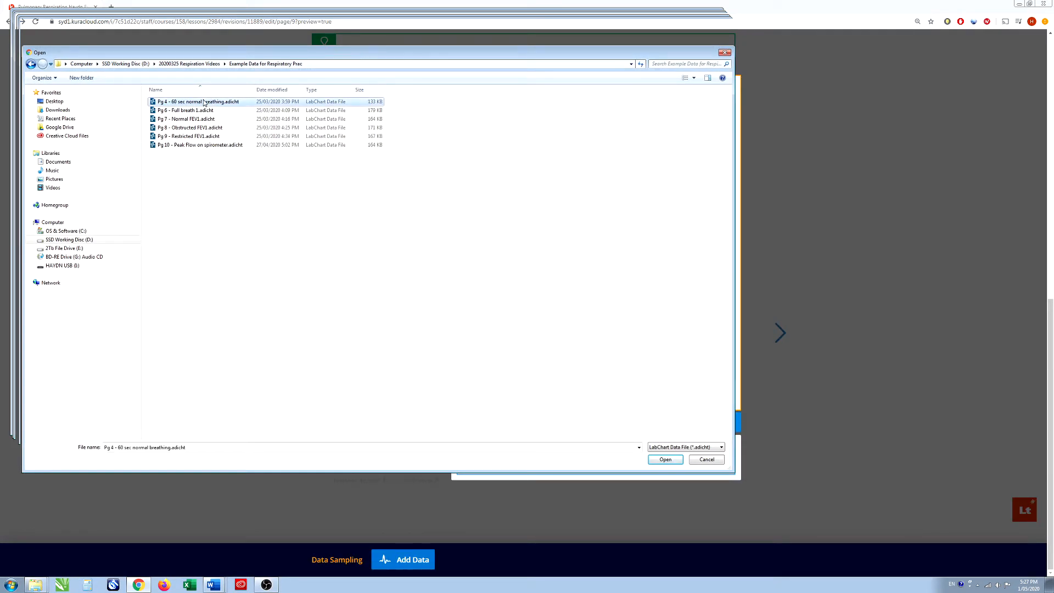
pyautogui.click(664, 460)
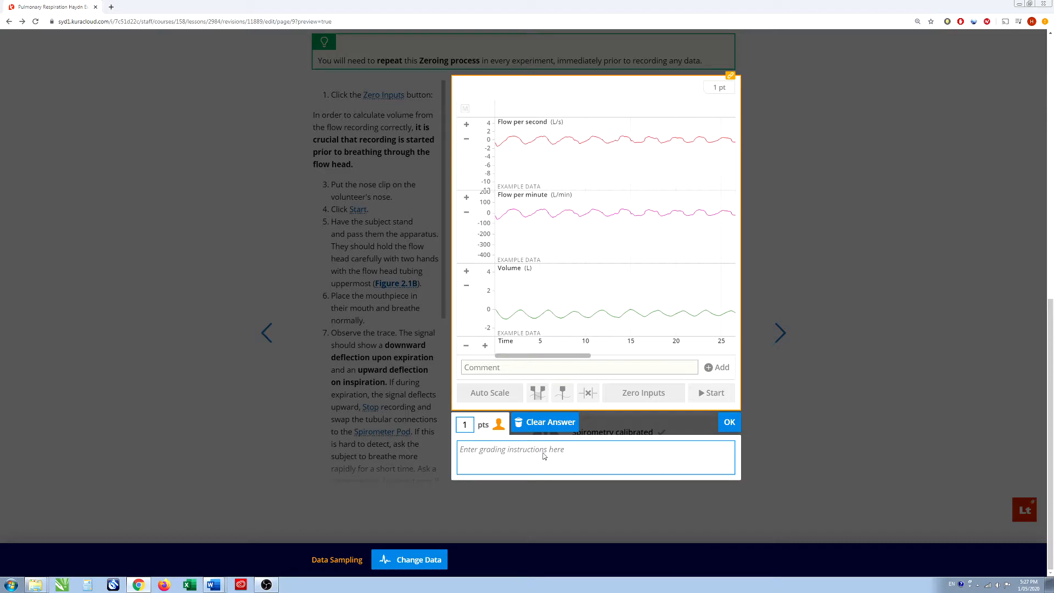
pyautogui.click(728, 422)
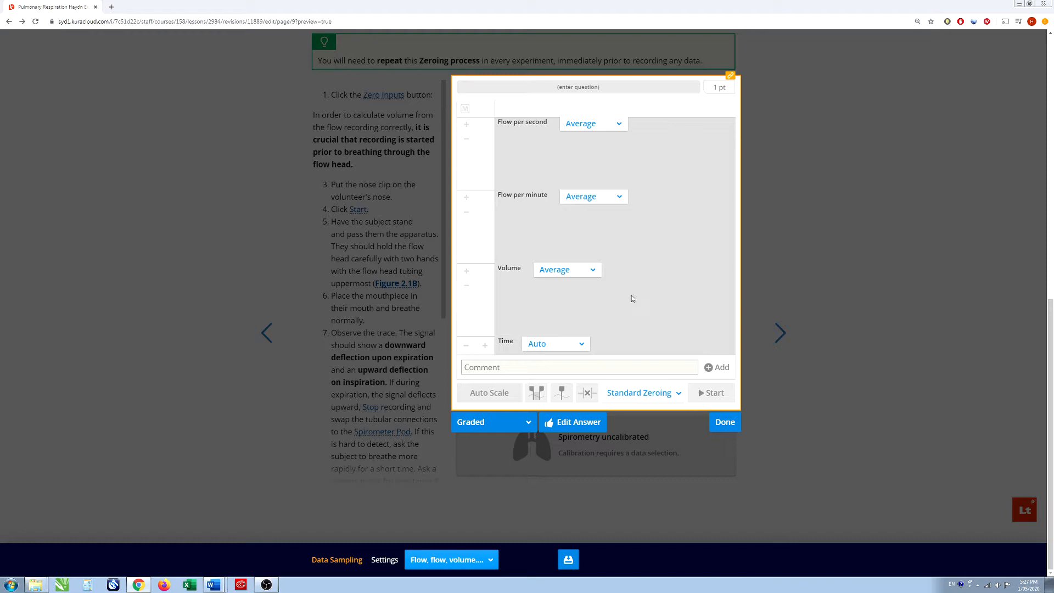
# Set the data sampling panel's assessment to No Assessment and finish editing it
pyautogui.click(531, 422)
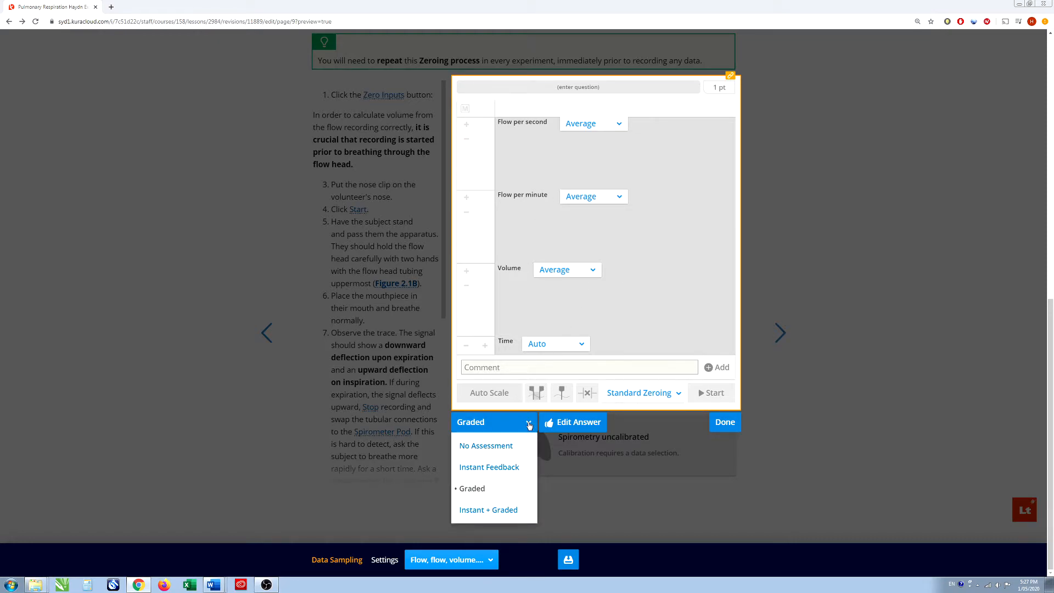
pyautogui.click(491, 447)
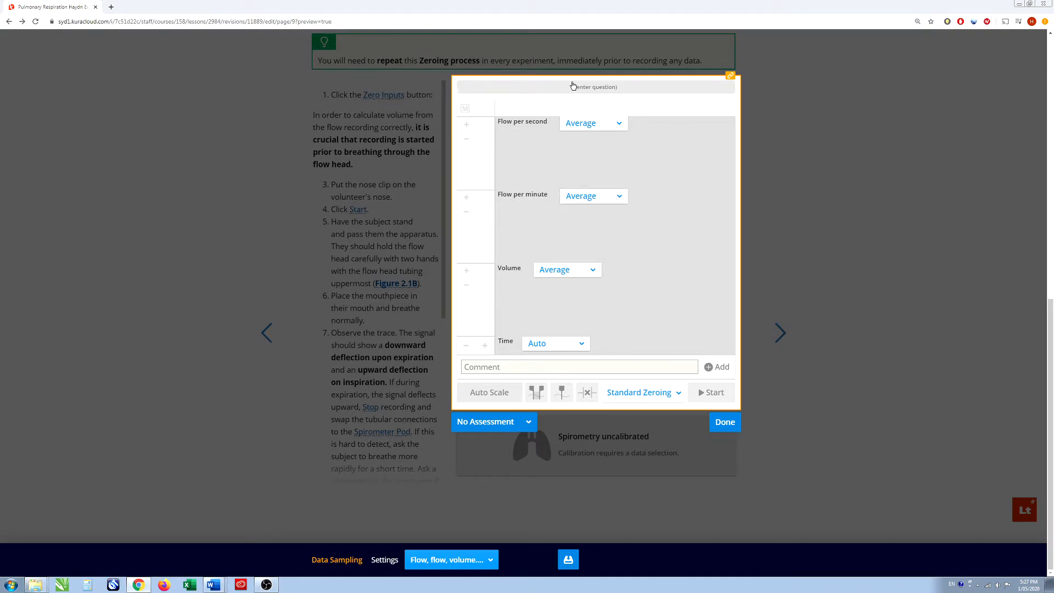
pyautogui.click(725, 422)
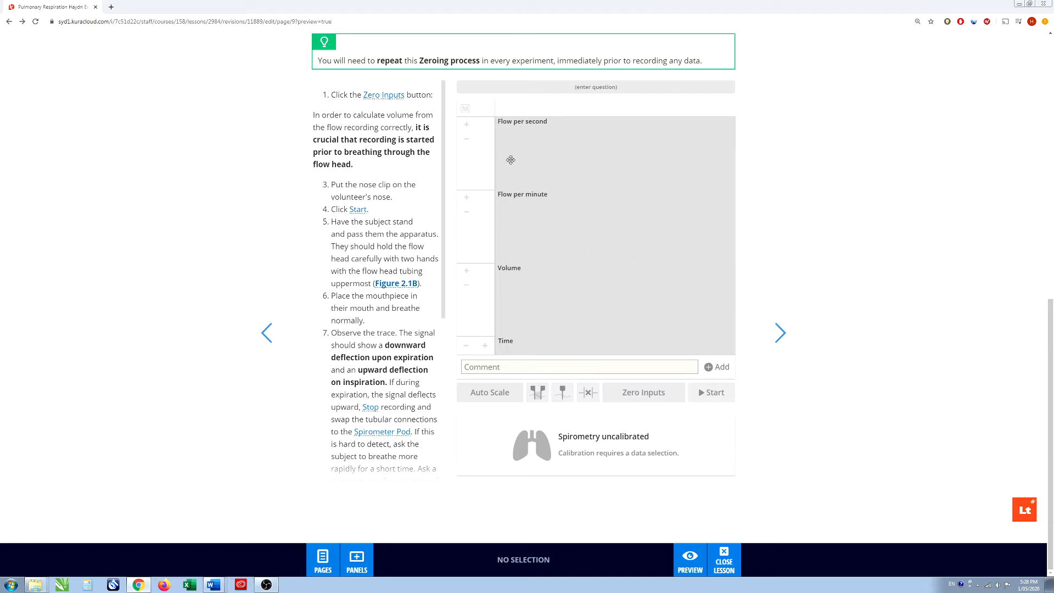
# Go to the page "Experiment 3: Measuring Lung Volume and Flow" and examine the data sampling panels in its Procedure and Analysis sections
pyautogui.moveTo(1051, 322); pyautogui.dragTo(1051, 281)
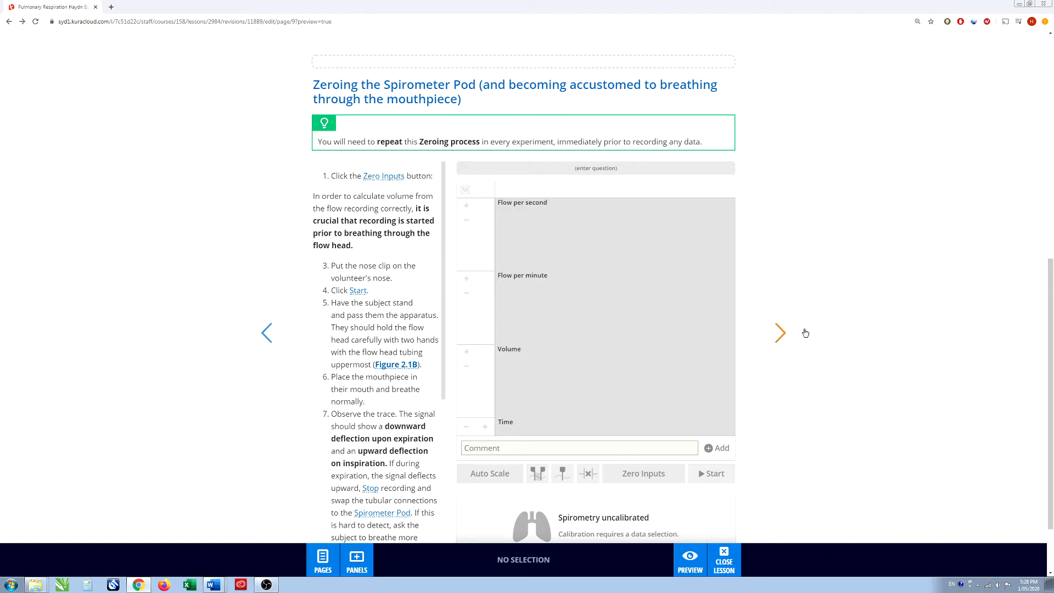
pyautogui.moveTo(1049, 286); pyautogui.dragTo(1039, 31)
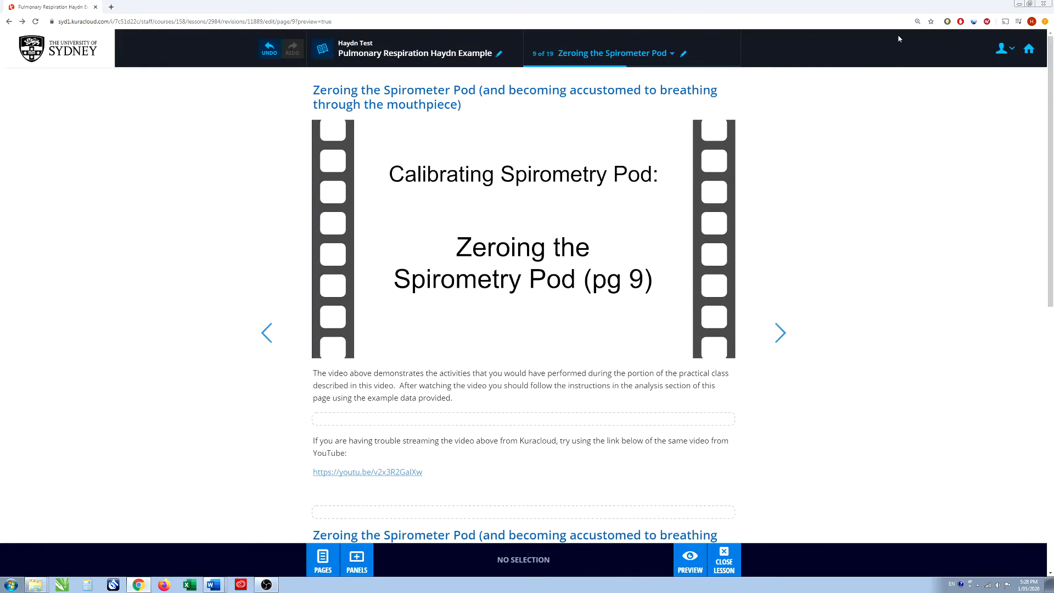
pyautogui.click(568, 55)
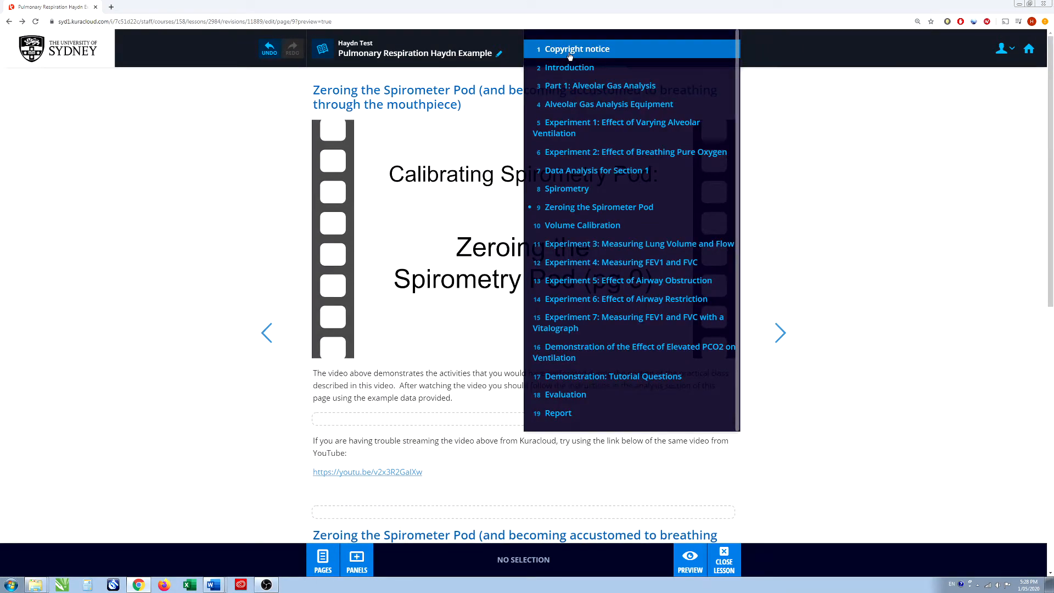
pyautogui.click(583, 250)
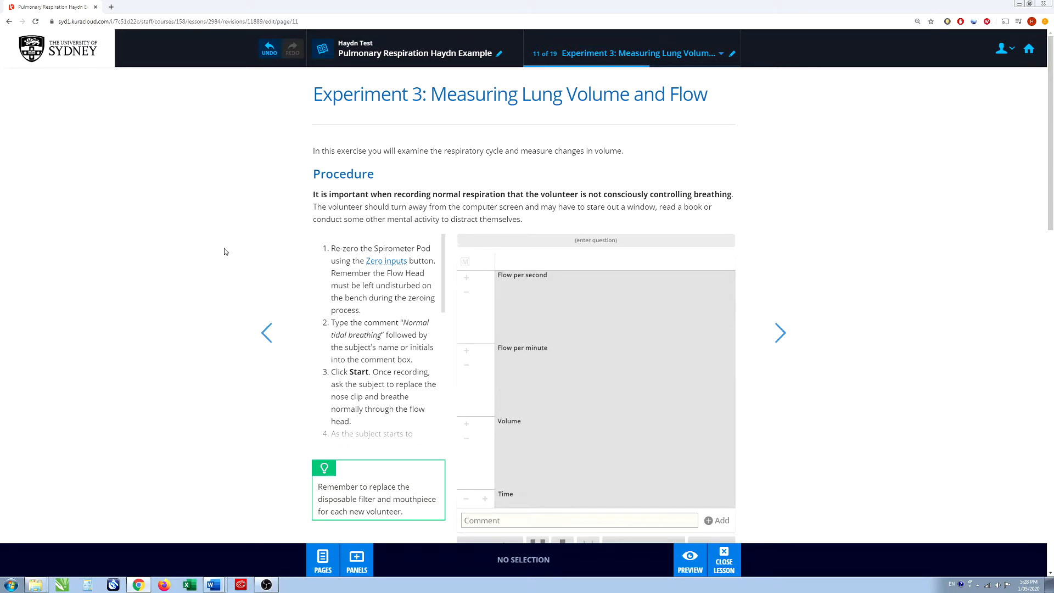
pyautogui.scroll(-9, 231, 264)
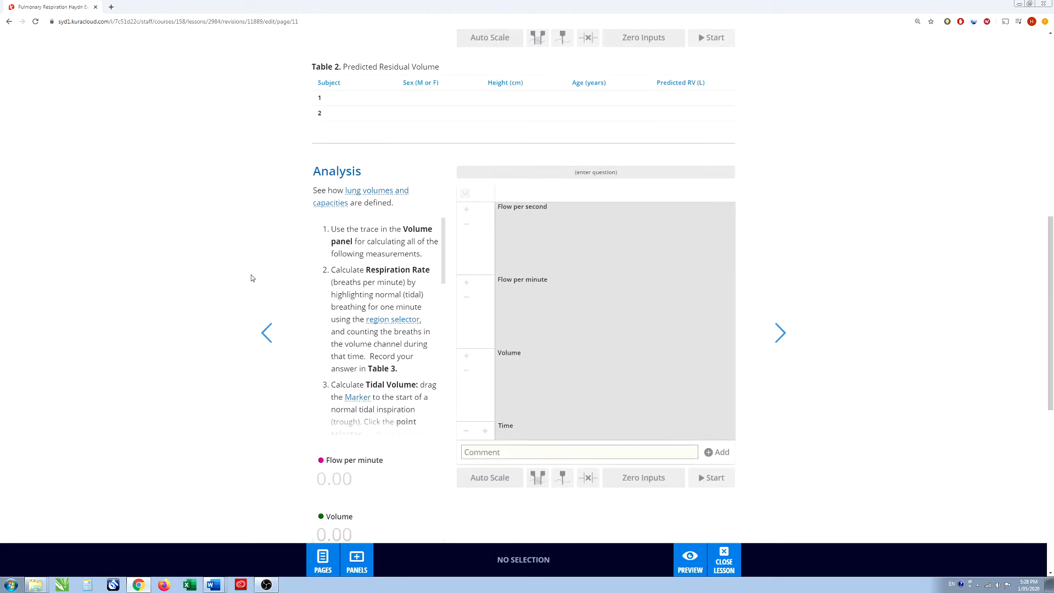
pyautogui.scroll(9, 251, 277)
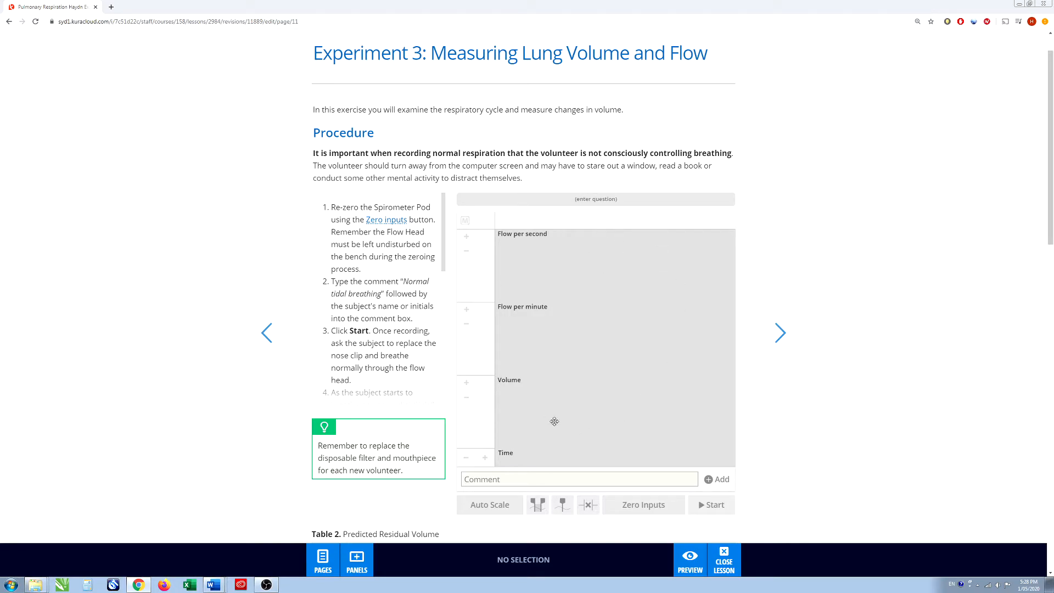
pyautogui.scroll(-9, 621, 317)
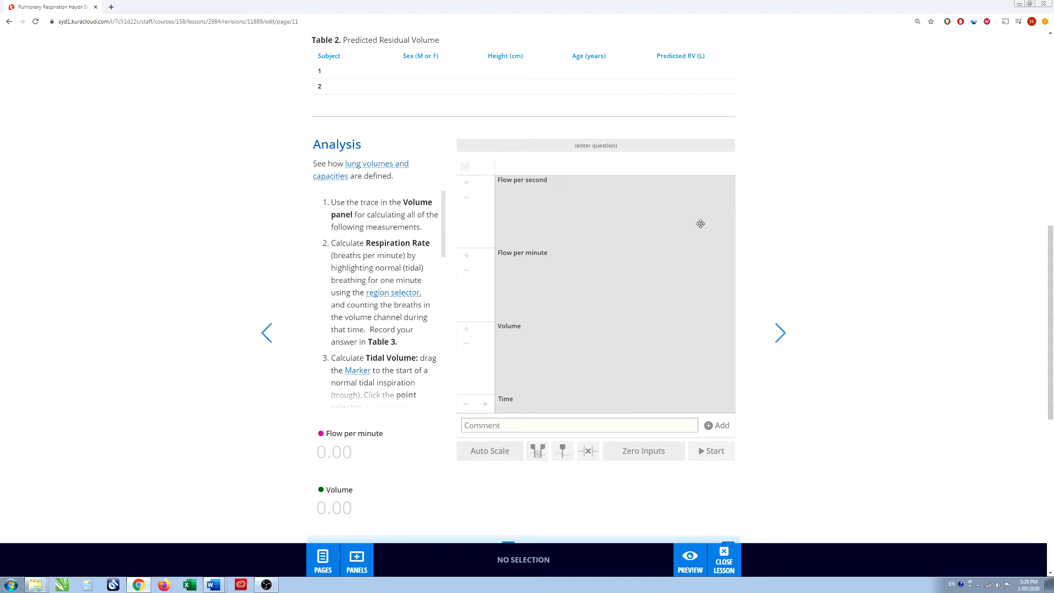
pyautogui.scroll(1, 646, 346)
pyautogui.scroll(-1, 645, 346)
# Examine the data sampling panels on the following Experiment 4 and Experiment 5 pages
pyautogui.click(779, 332)
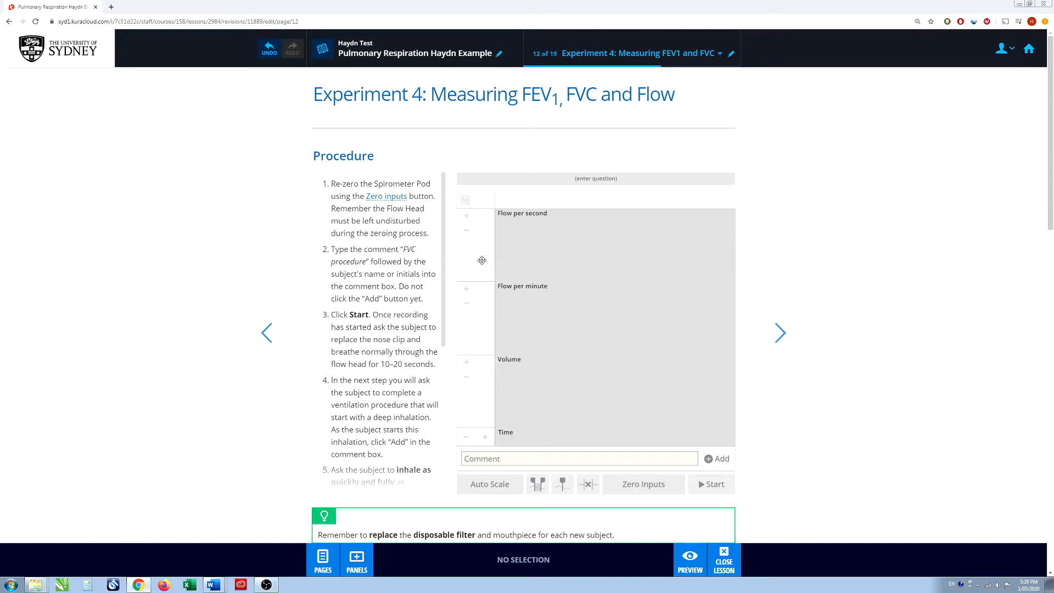
pyautogui.click(782, 340)
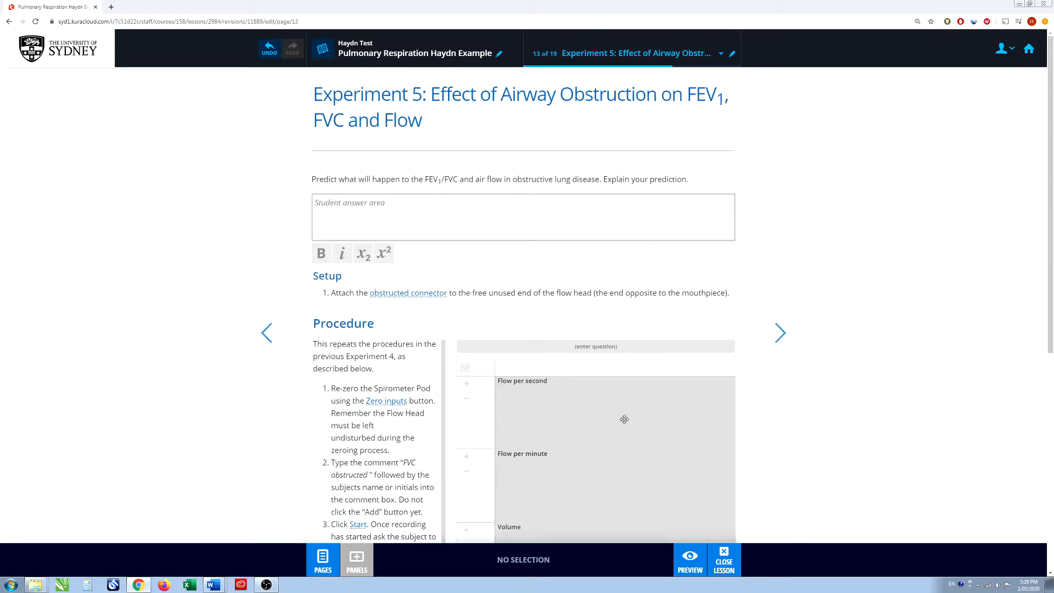
pyautogui.scroll(-2, 620, 417)
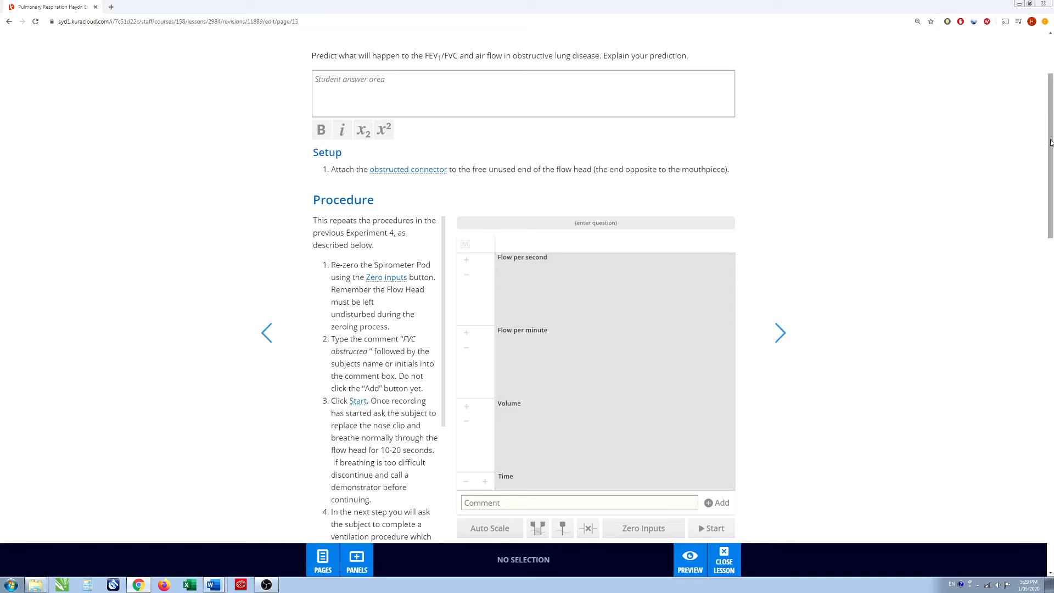
pyautogui.scroll(3, 1047, 153)
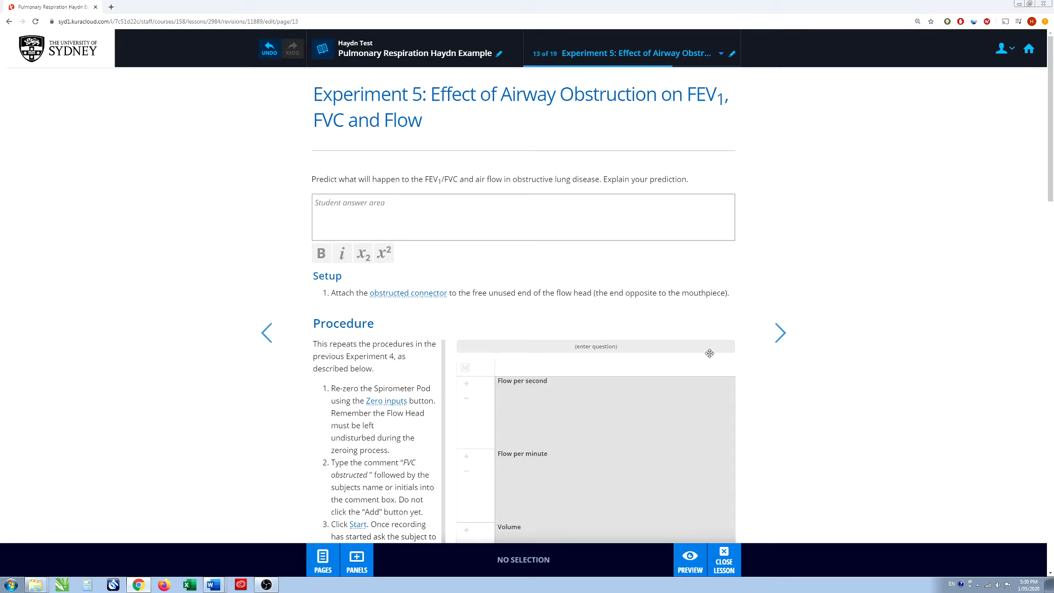
# Go to the page "Experiment 3: Measuring Lung Volume and Flow" and set the Procedure data sampling panel's assessment to Graded
pyautogui.click(574, 55)
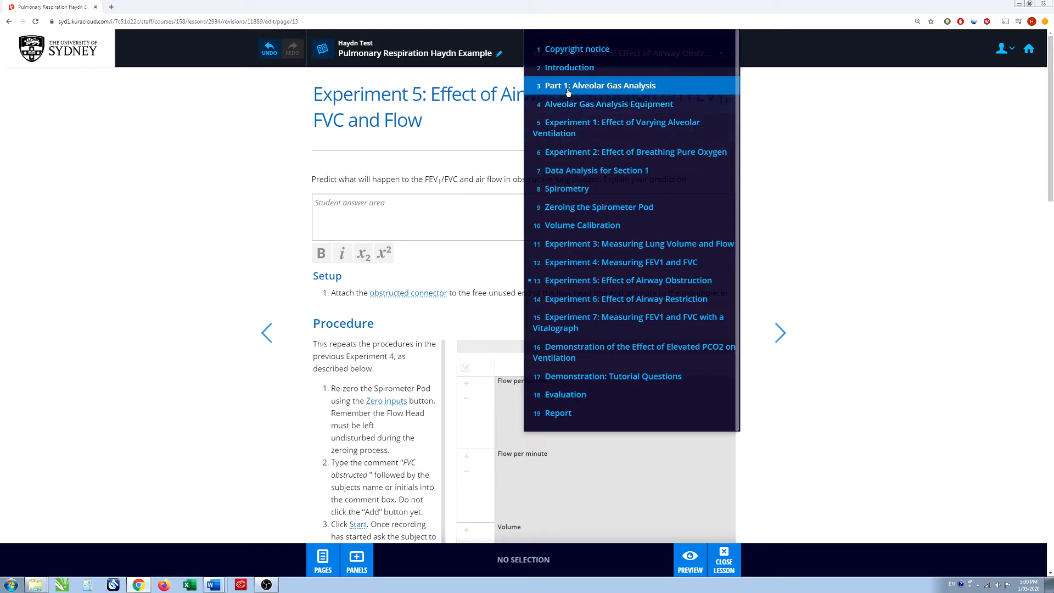
pyautogui.click(575, 248)
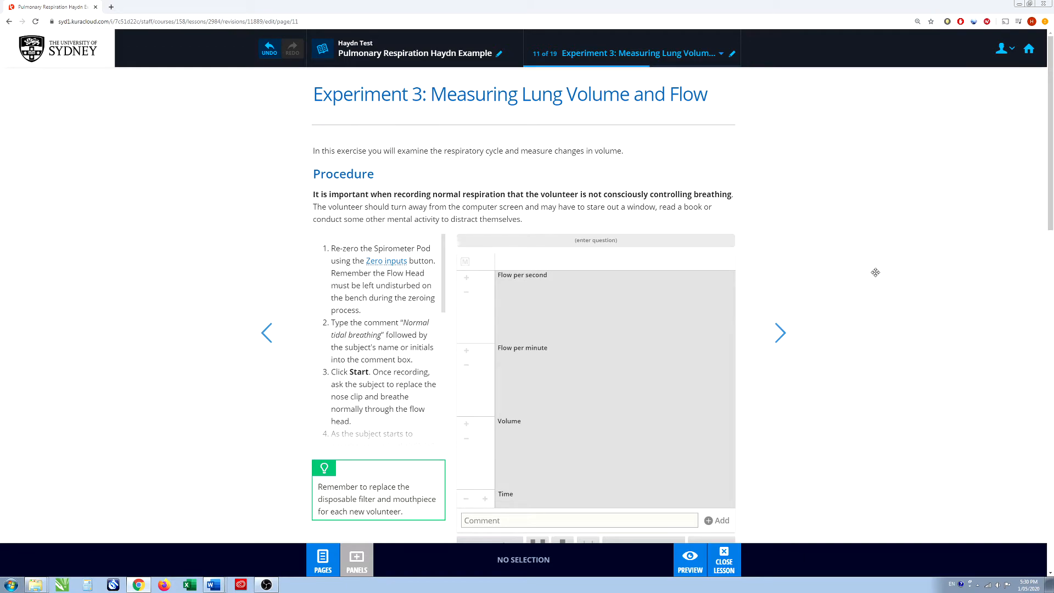
pyautogui.scroll(-2, 856, 284)
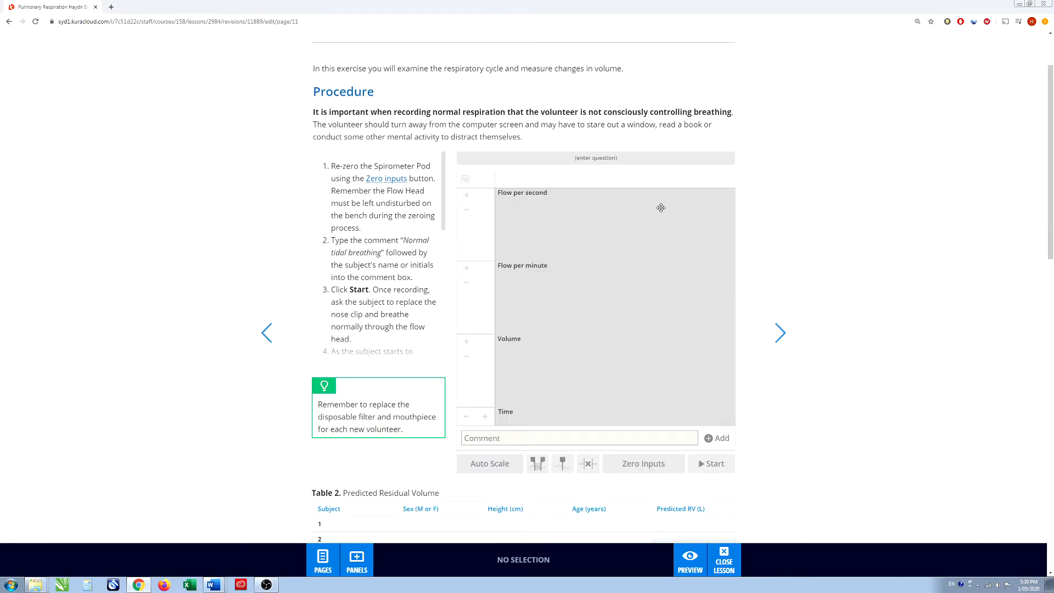
pyautogui.click(602, 273)
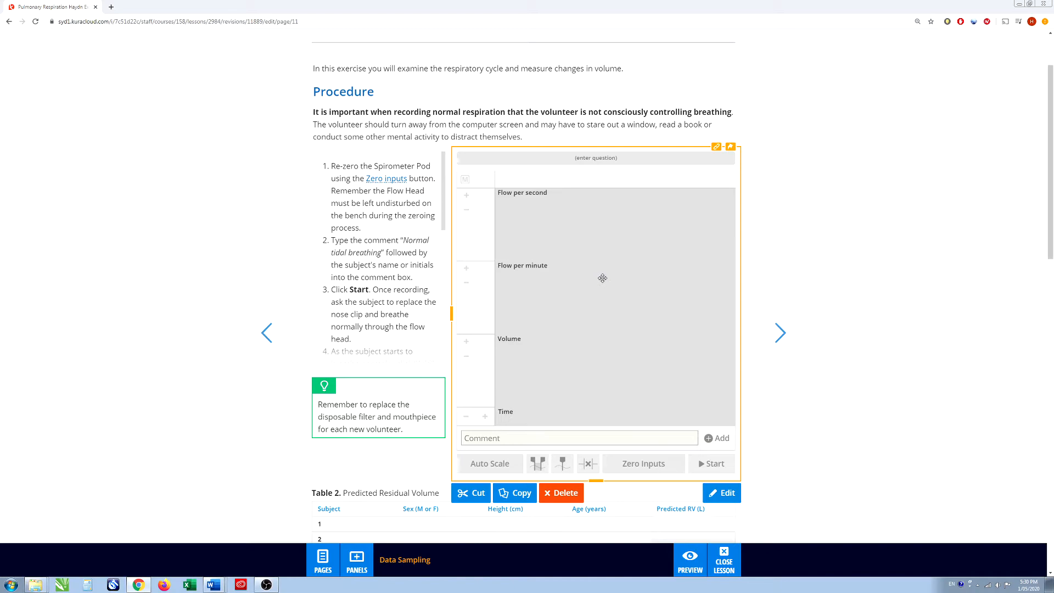
pyautogui.click(729, 494)
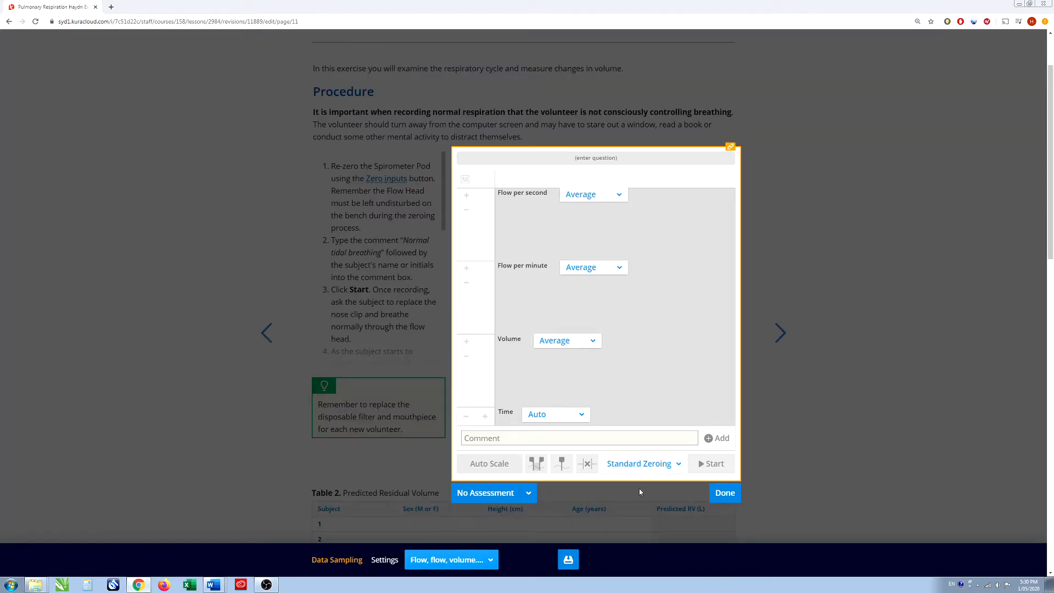
pyautogui.click(528, 496)
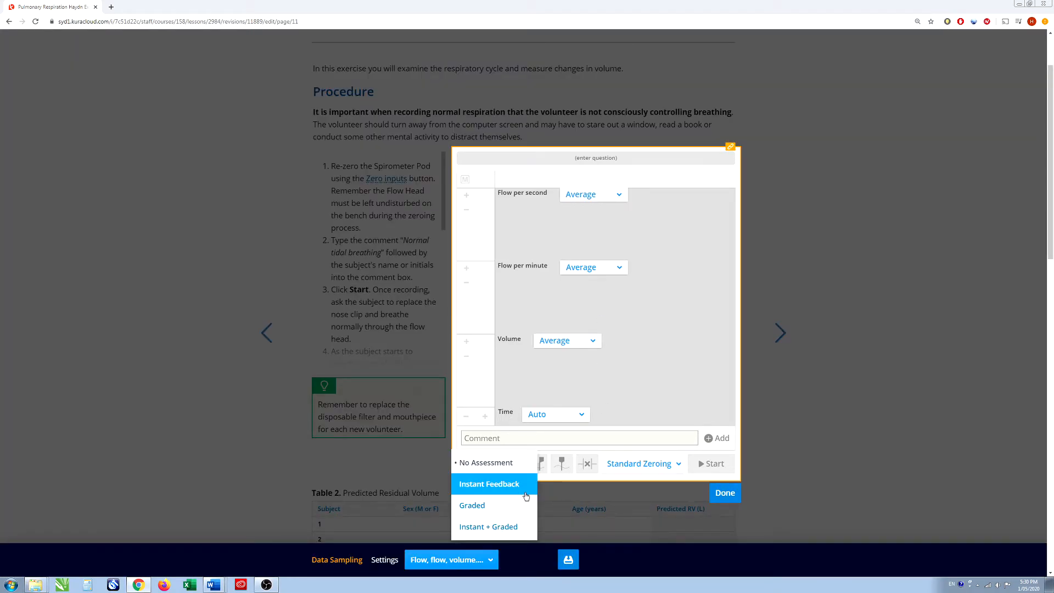
pyautogui.click(481, 510)
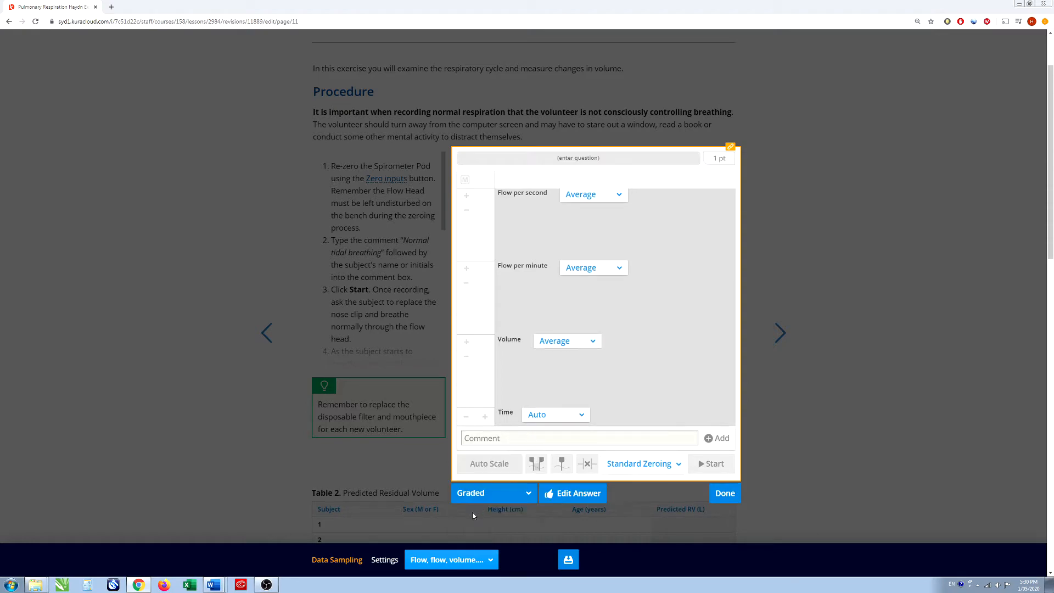
# Open the Procedure data sampling panel's answer, examine its example data and grading area, and leave the editor
pyautogui.click(577, 498)
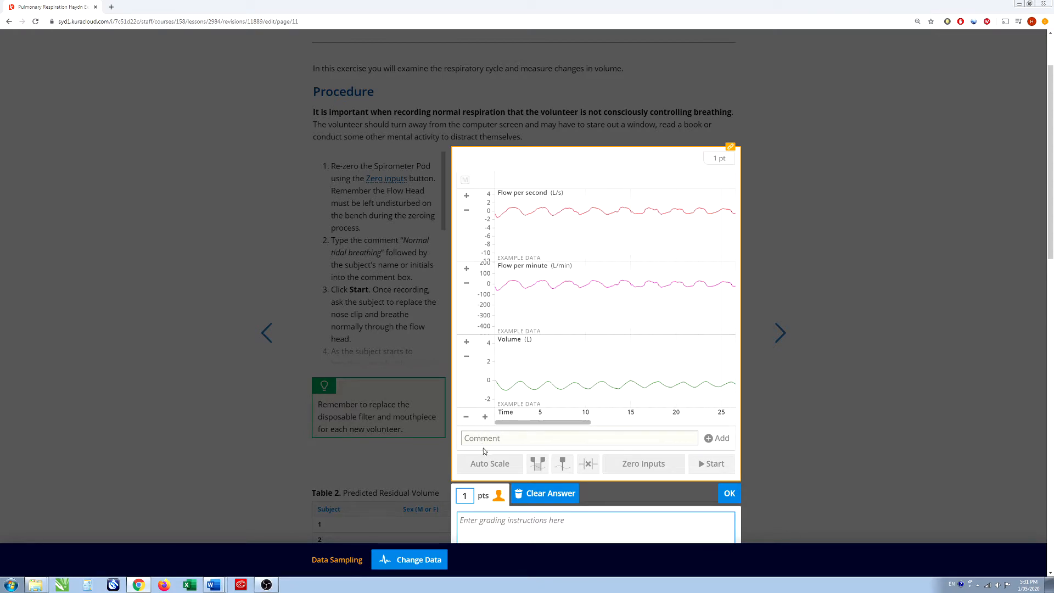
pyautogui.scroll(-5, 599, 496)
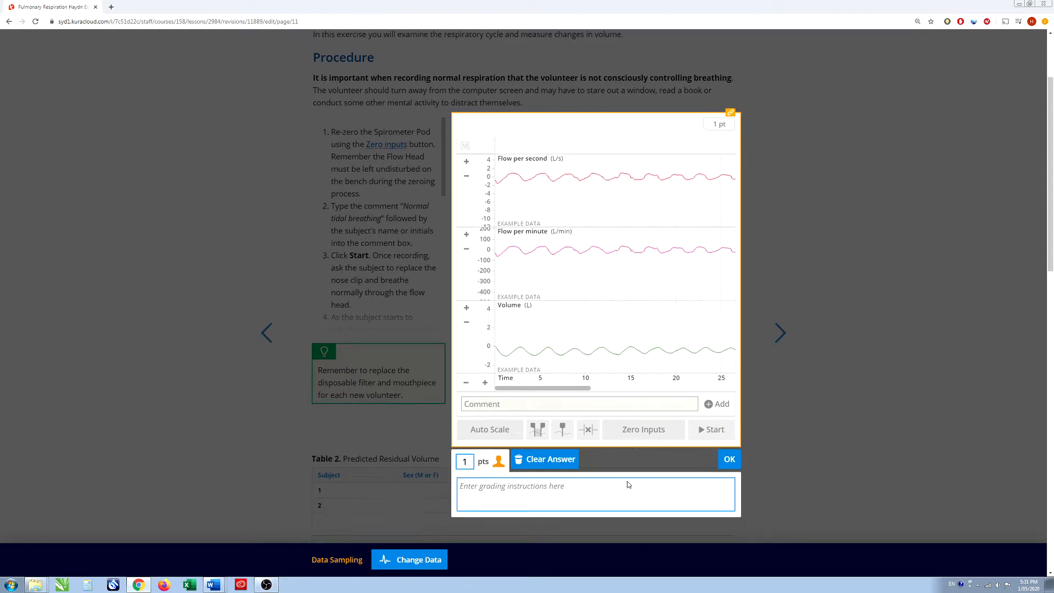
pyautogui.scroll(5, 612, 508)
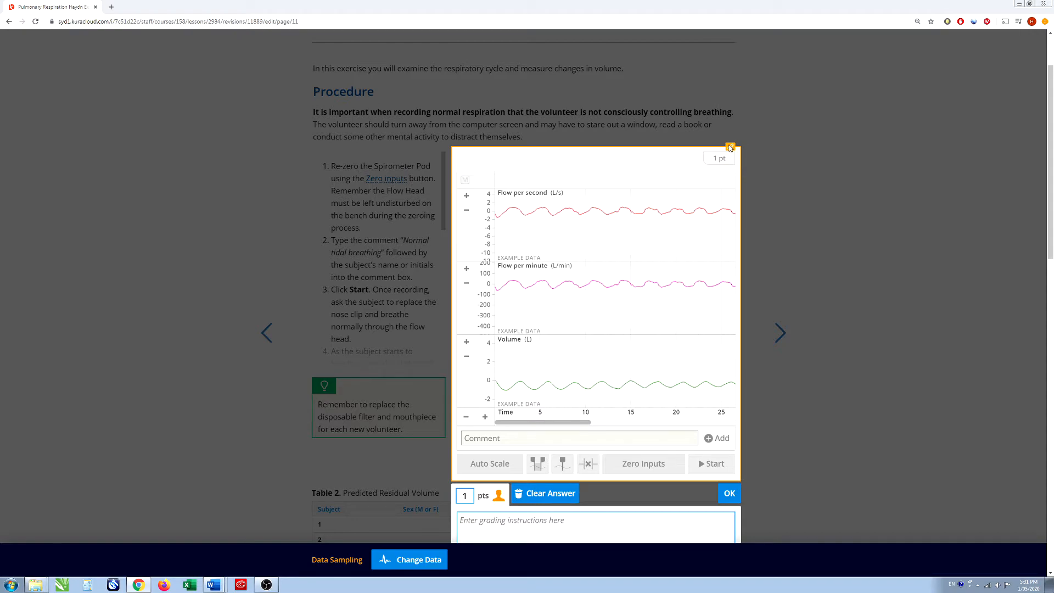
pyautogui.click(818, 387)
# Open the Analysis section's data sampling panel for editing and view its answer
pyautogui.scroll(-2, 795, 373)
pyautogui.scroll(-6, 785, 390)
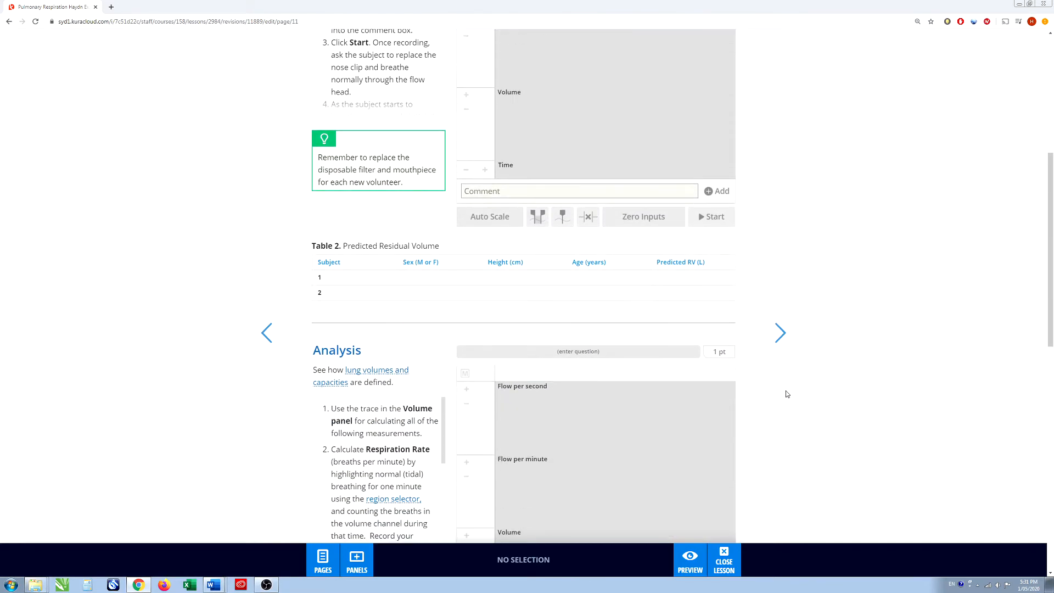
pyautogui.click(661, 393)
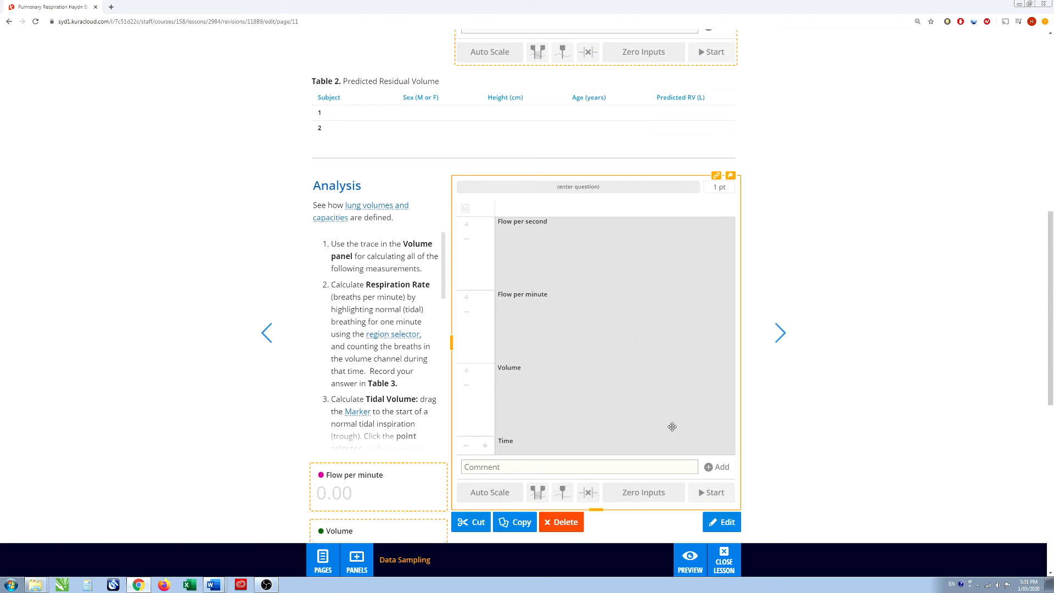
pyautogui.click(725, 523)
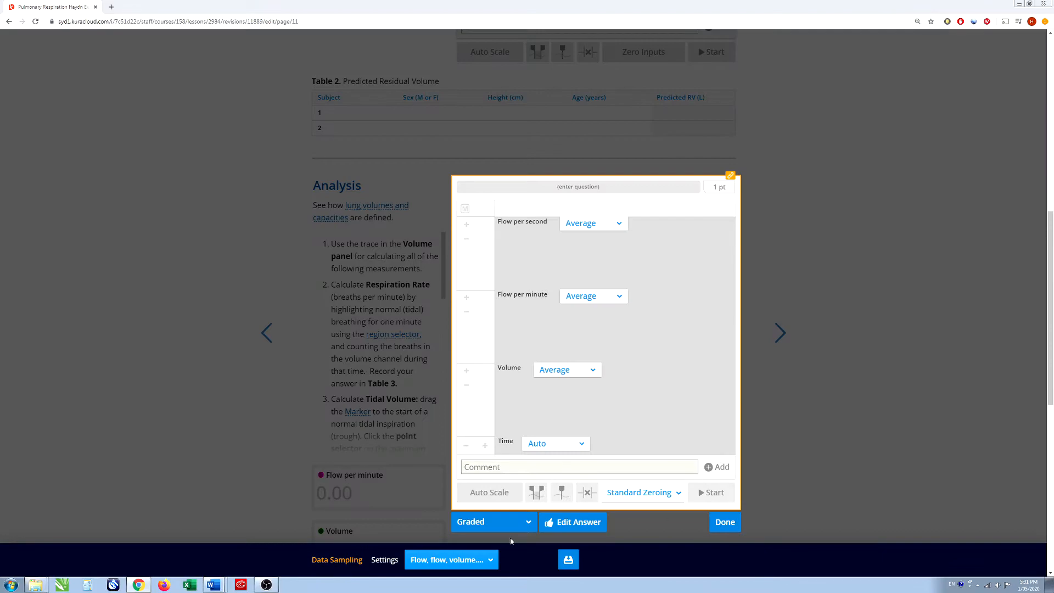
pyautogui.click(580, 523)
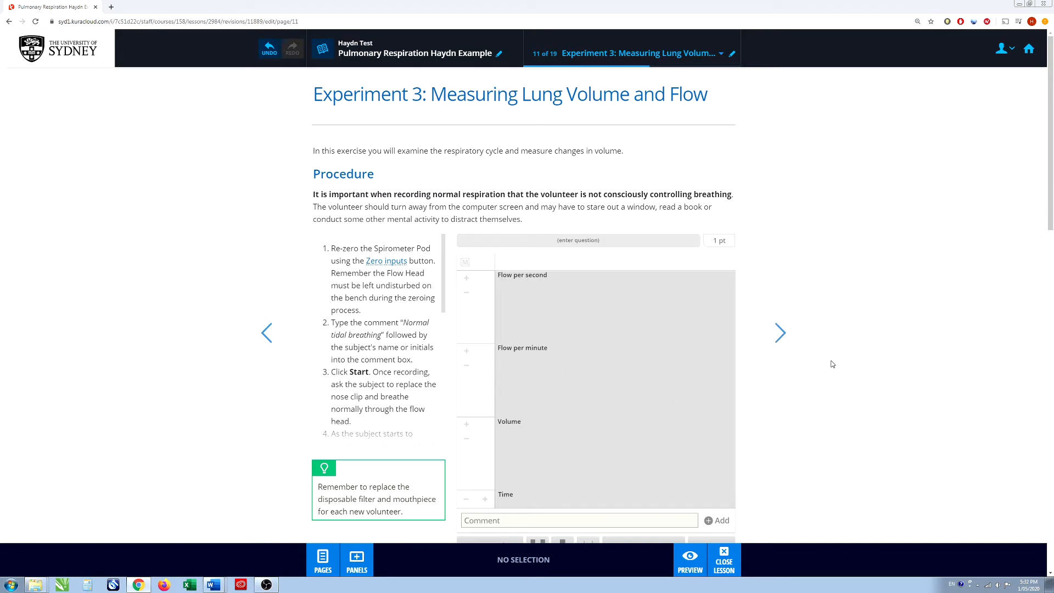
# Delete the data sampling panels from the Procedure and Analysis sections of the Experiment 3 page
pyautogui.scroll(-1, 763, 369)
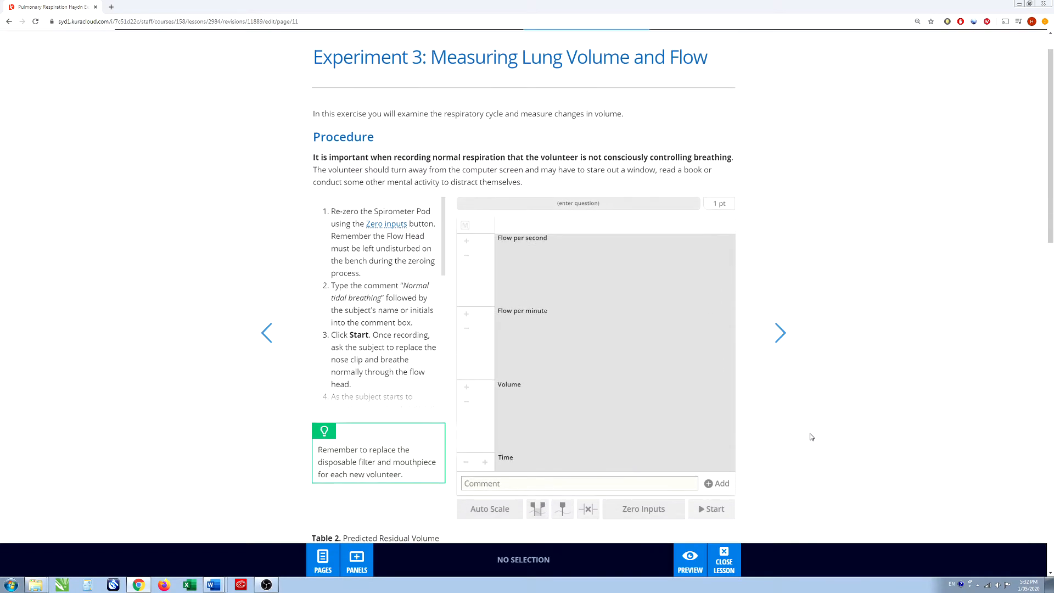
pyautogui.click(615, 312)
pyautogui.scroll(-1, 664, 456)
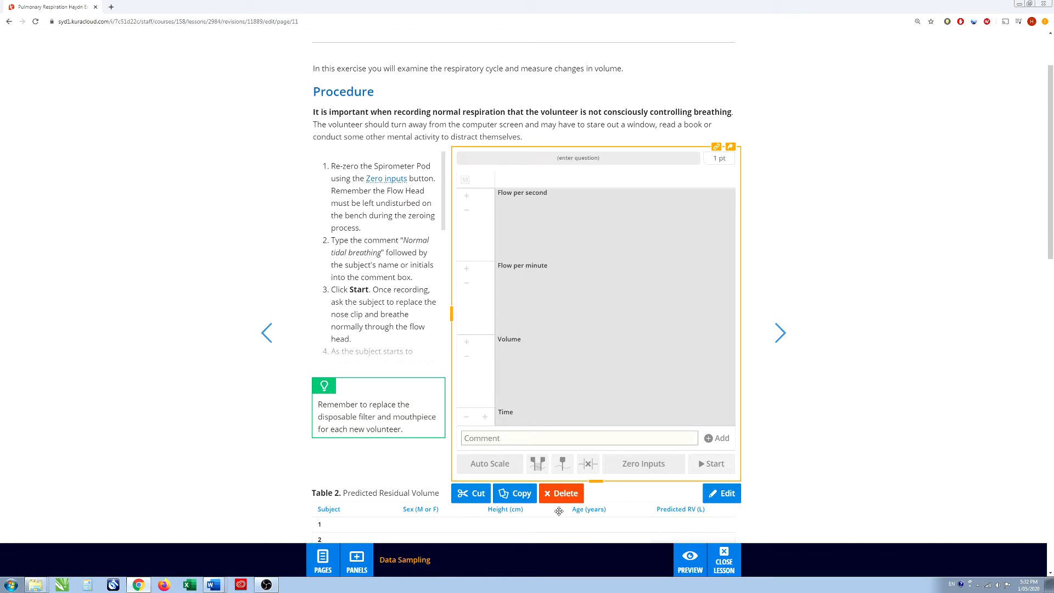
pyautogui.click(566, 493)
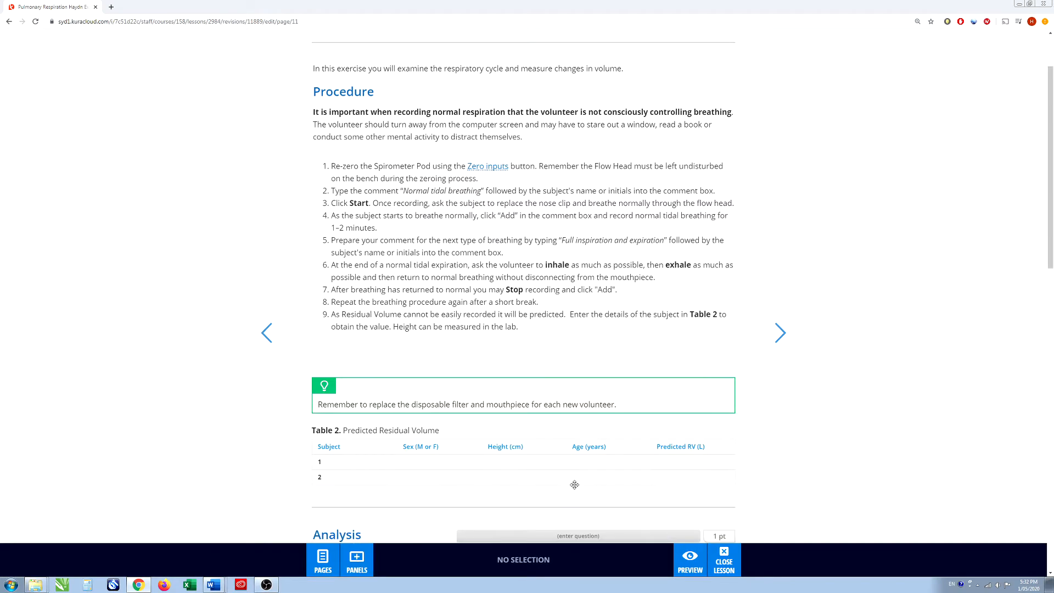
pyautogui.scroll(-6, 562, 329)
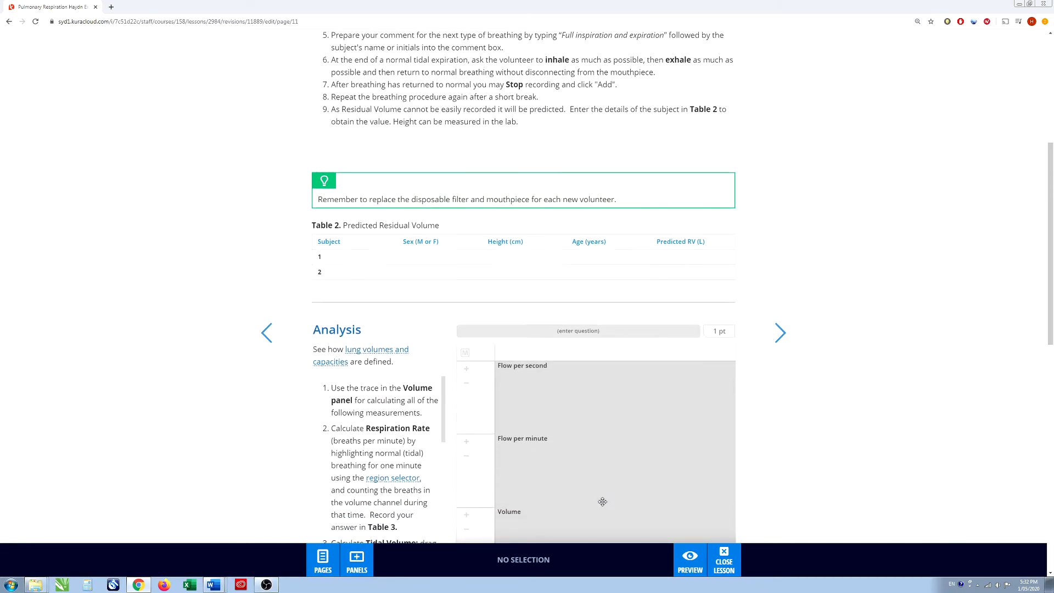
pyautogui.click(609, 342)
pyautogui.click(561, 536)
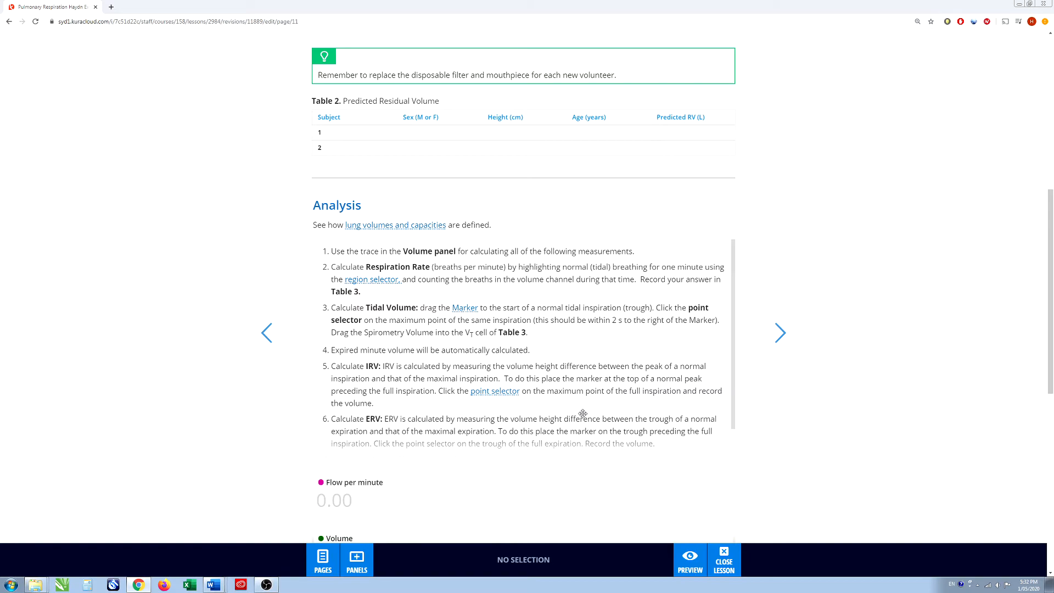
# Delete the Flow per minute and Volume data value panels below the Analysis instructions
pyautogui.scroll(-4, 576, 423)
pyautogui.scroll(-4, 566, 435)
pyautogui.scroll(5, 560, 444)
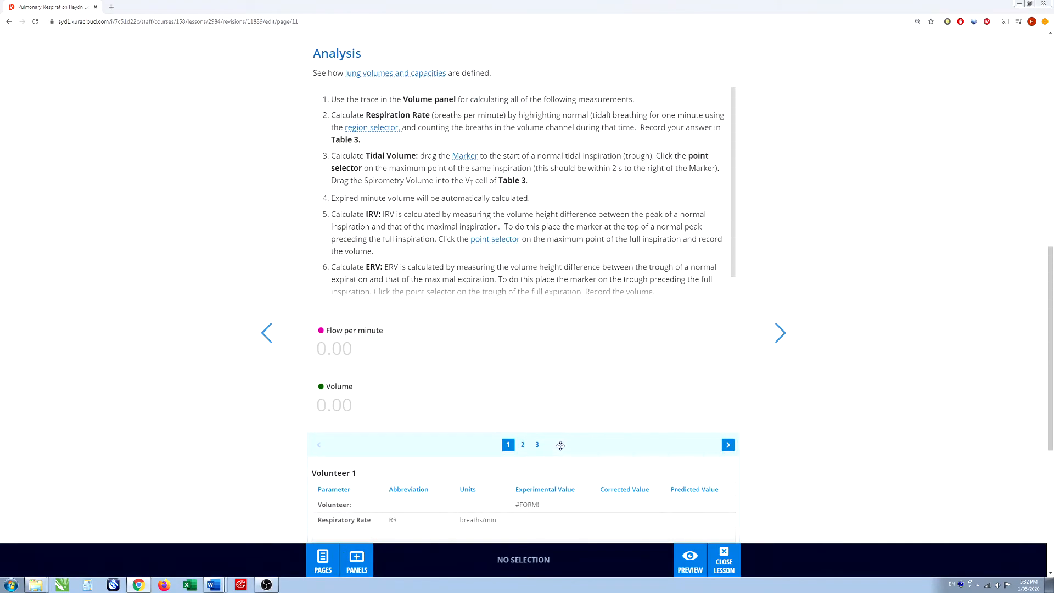
pyautogui.click(445, 353)
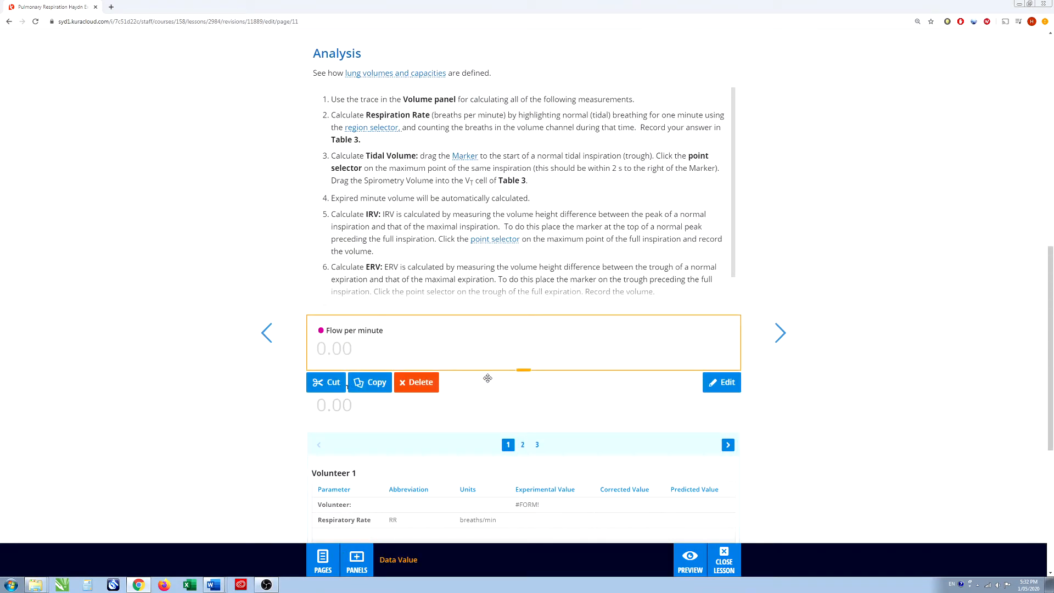
pyautogui.click(420, 383)
pyautogui.click(418, 378)
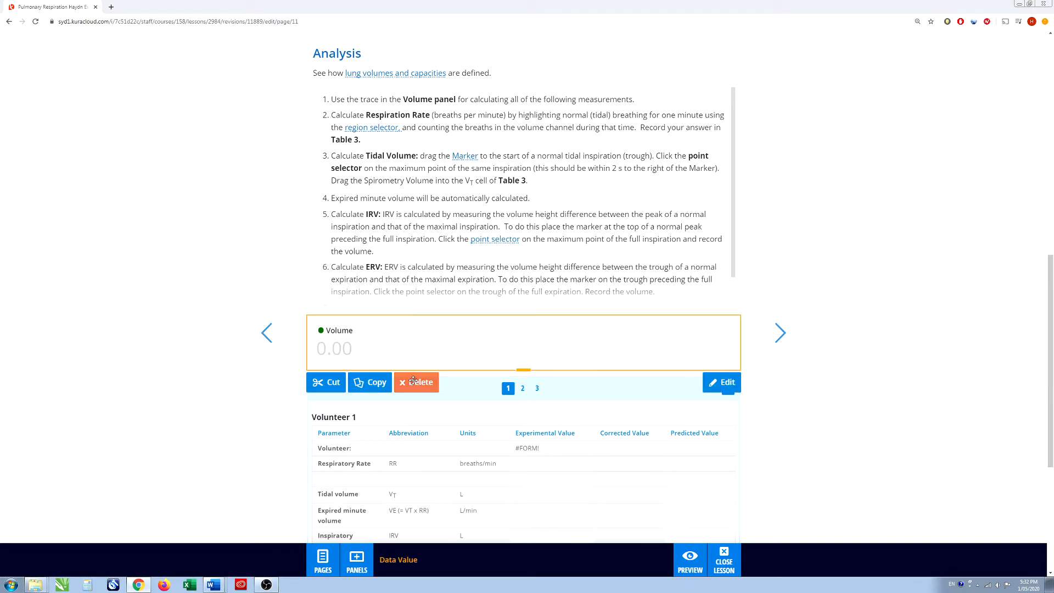
pyautogui.click(413, 381)
# Add a new PowerLab Data Sampling panel beside the numbered instructions in the Procedure section
pyautogui.scroll(6, 706, 455)
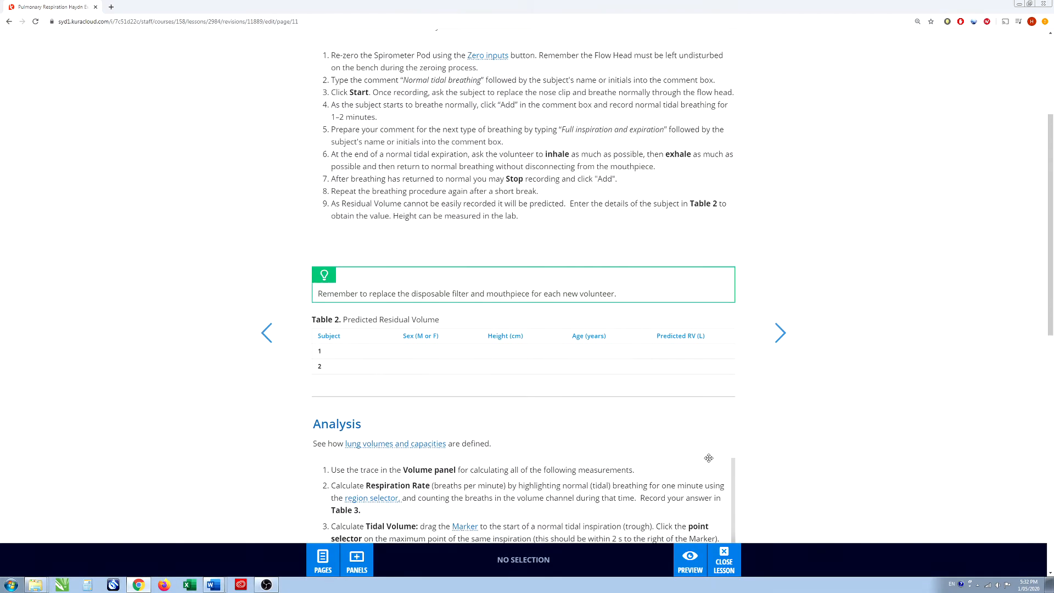
pyautogui.scroll(5, 708, 458)
pyautogui.scroll(-9, 524, 219)
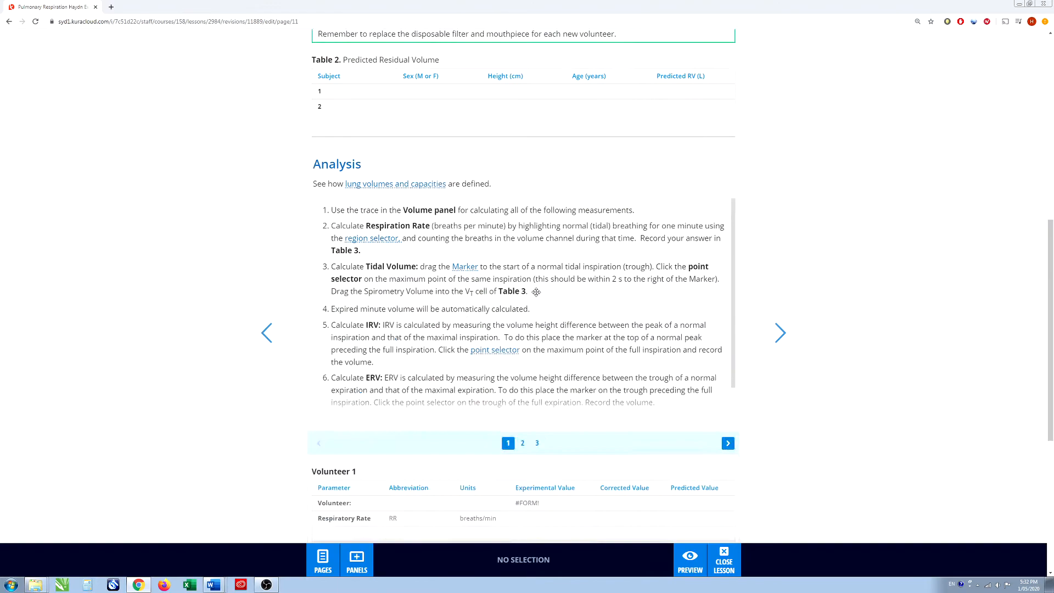
pyautogui.scroll(-6, 552, 305)
pyautogui.scroll(4, 576, 340)
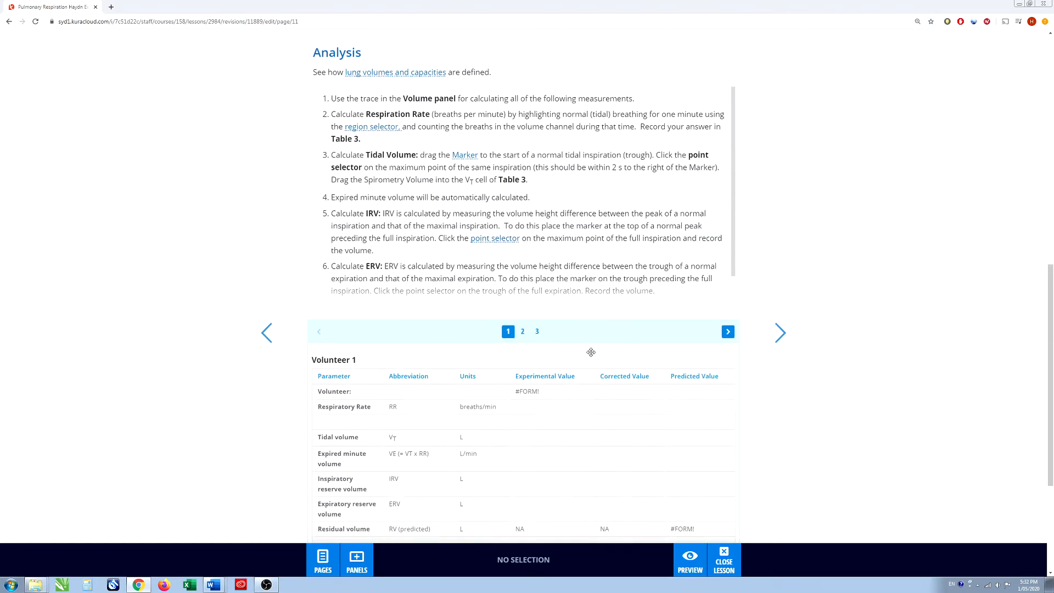
pyautogui.scroll(10, 590, 352)
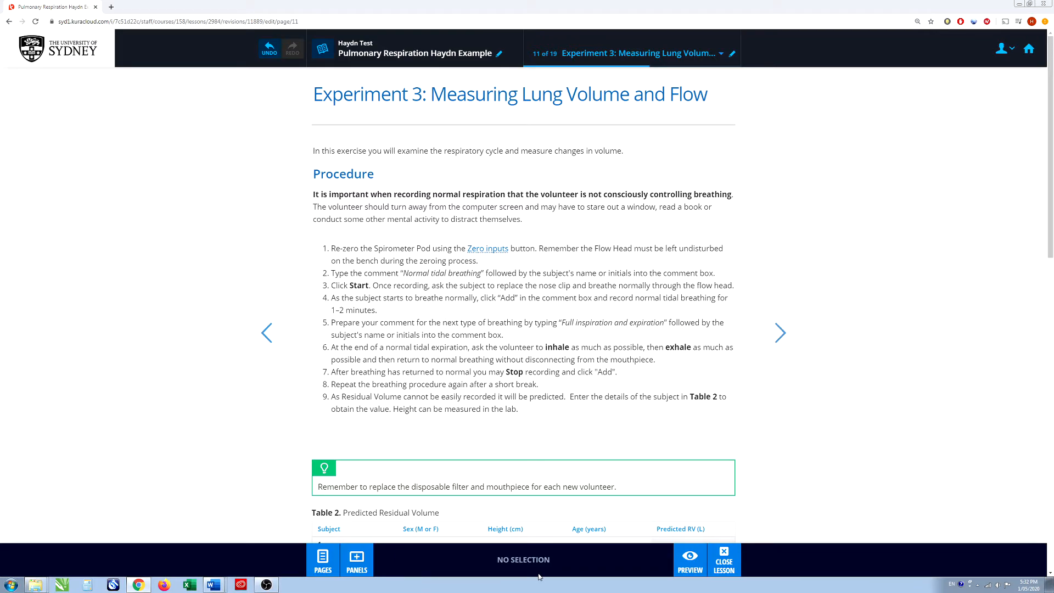
pyautogui.click(355, 561)
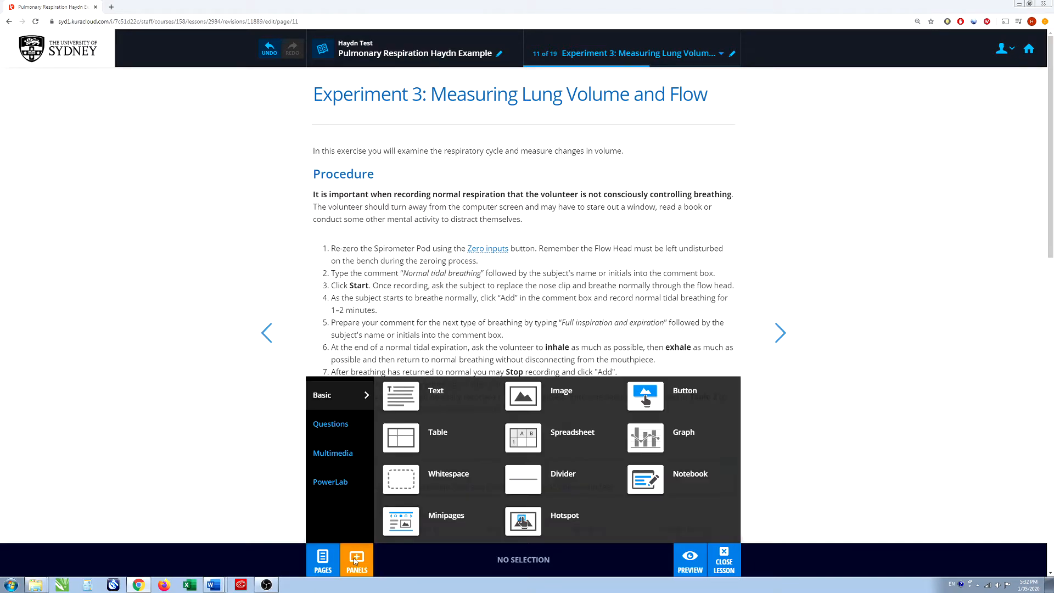
pyautogui.click(325, 485)
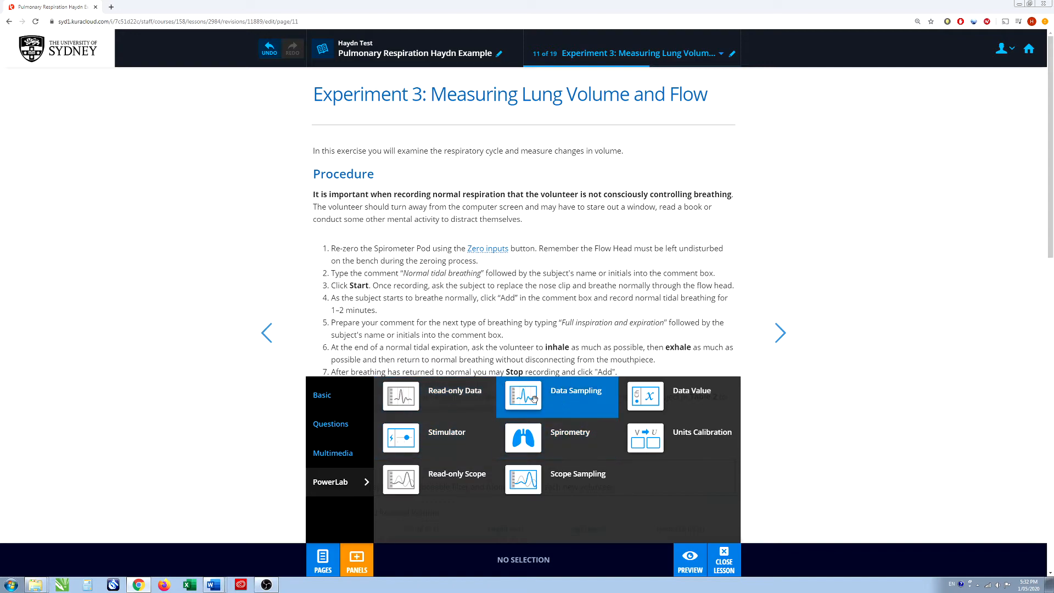
pyautogui.moveTo(526, 399); pyautogui.dragTo(735, 292)
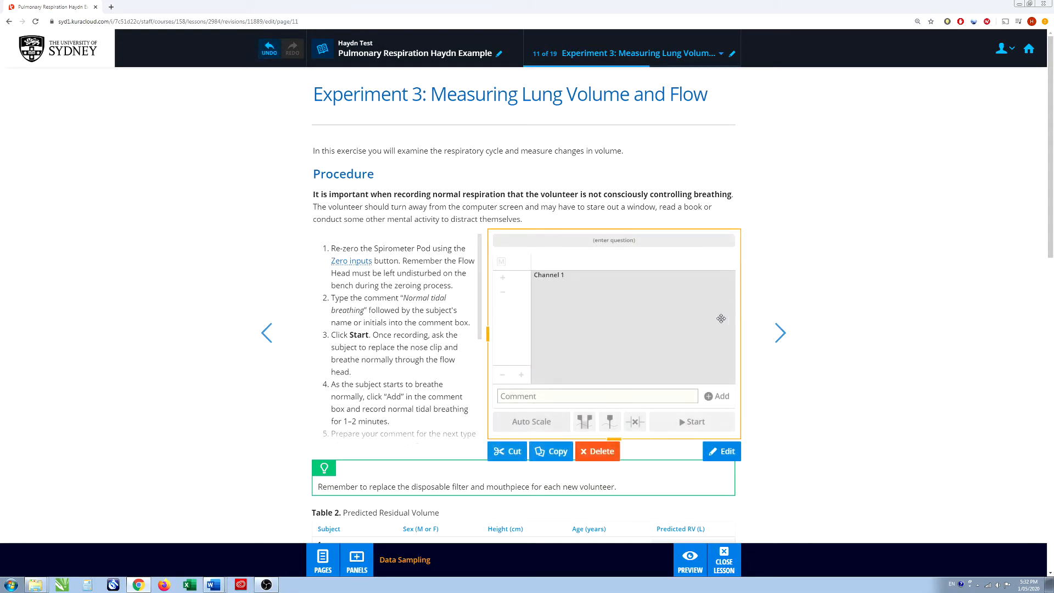
# Make the new data sampling panel and the neighbouring Procedure text panel taller, ending just above the green tip box
pyautogui.scroll(-3, 652, 360)
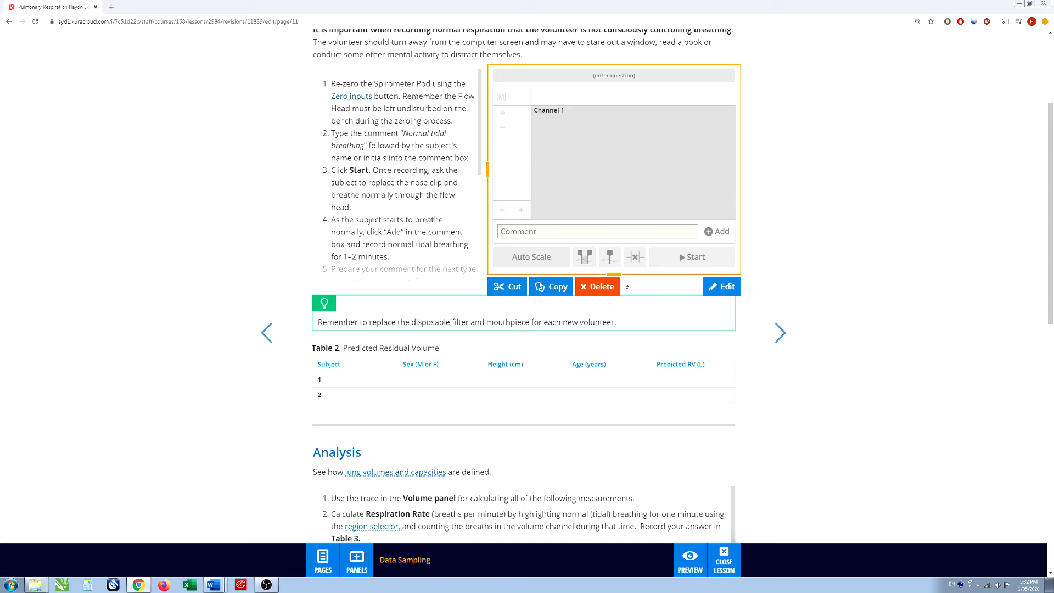
pyautogui.moveTo(614, 274); pyautogui.dragTo(601, 418)
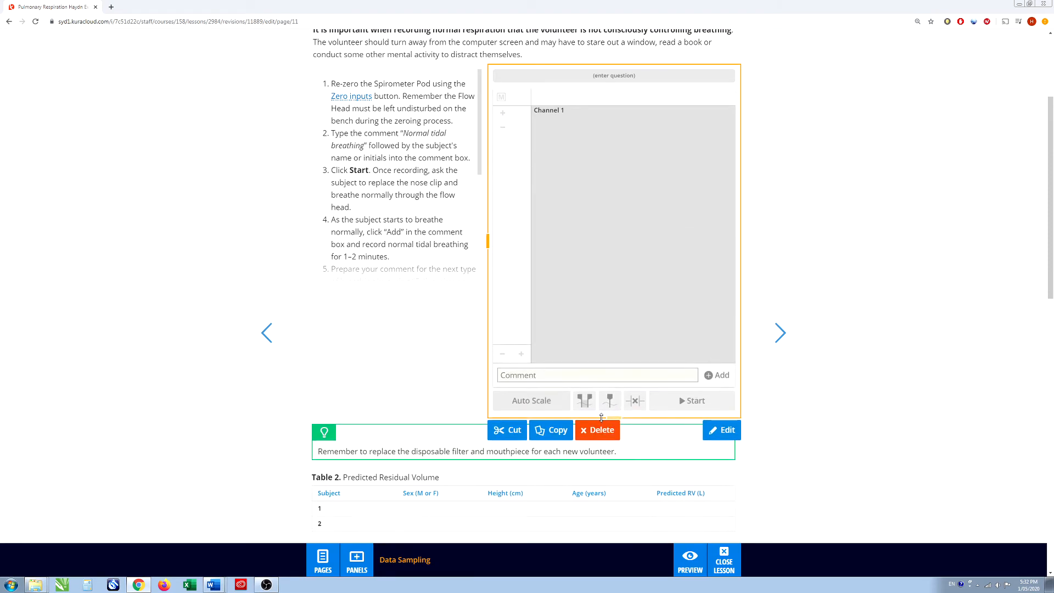
pyautogui.click(379, 237)
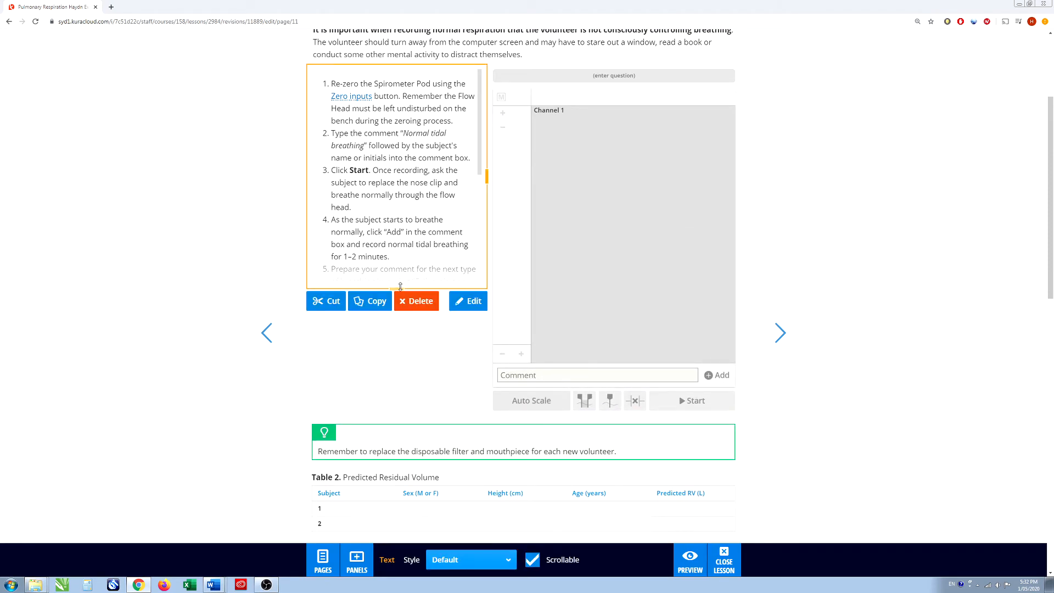
pyautogui.moveTo(400, 286); pyautogui.dragTo(403, 400)
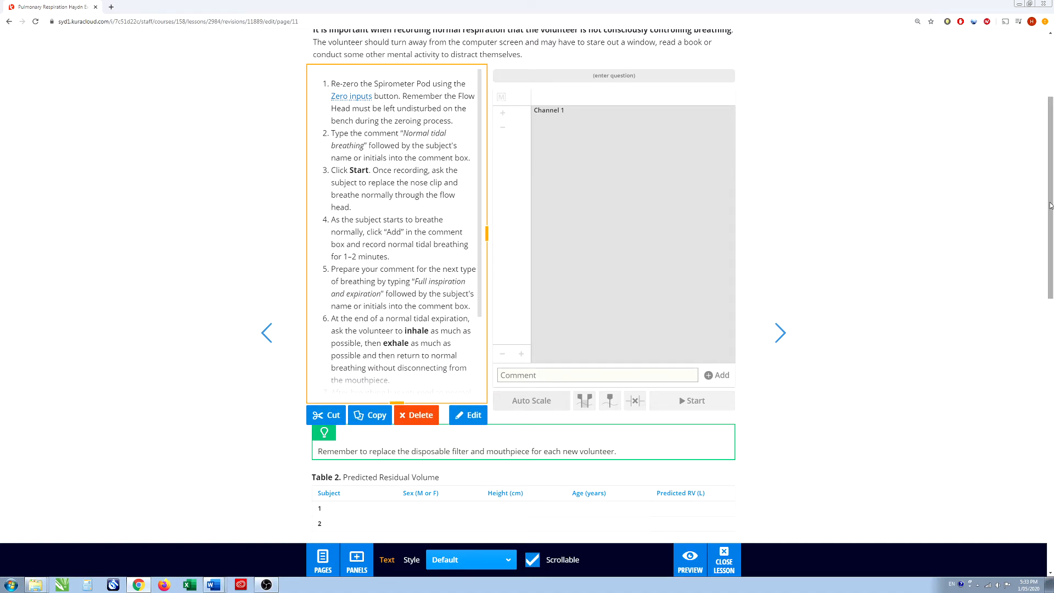
# Set the new Data Sampling panel in the Procedure section to No Assessment
pyautogui.moveTo(1050, 206)
pyautogui.mouseDown()
pyautogui.moveTo(1050, 115)
pyautogui.moveTo(1050, 382)
pyautogui.moveTo(1046, 193)
pyautogui.mouseUp()
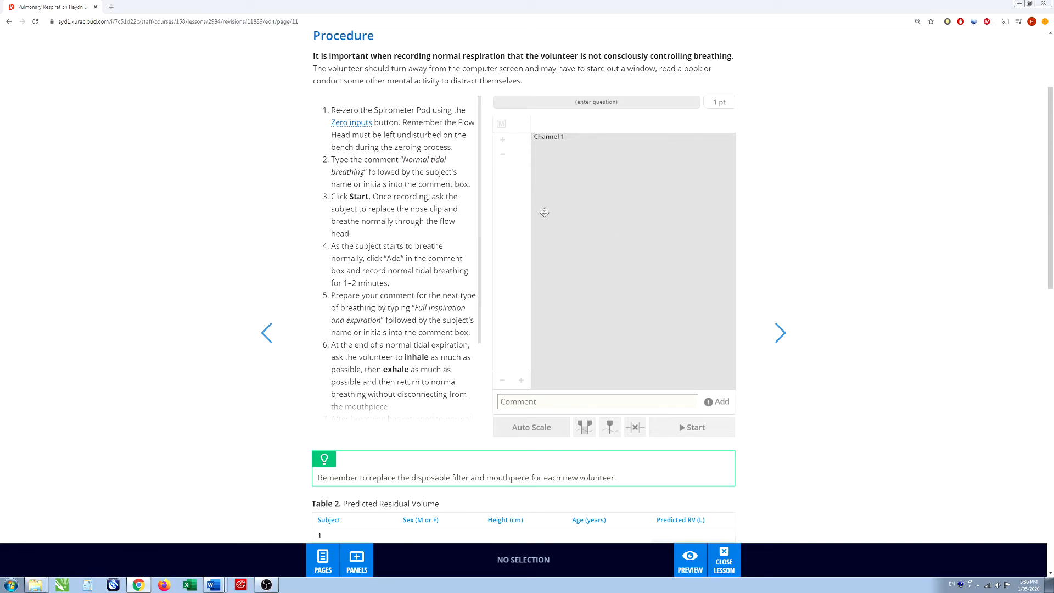
pyautogui.click(626, 273)
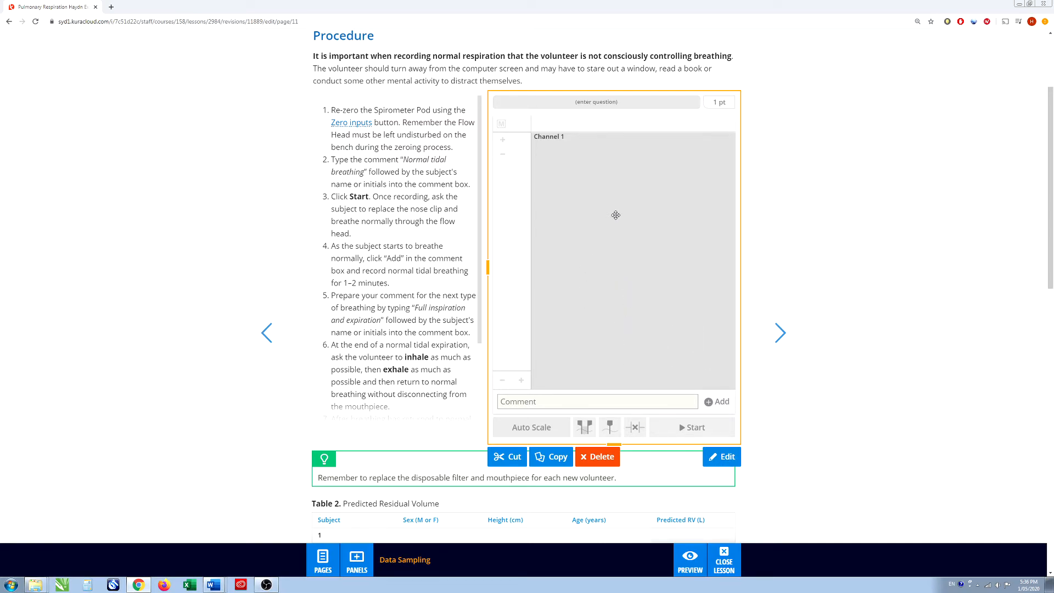
pyautogui.click(725, 458)
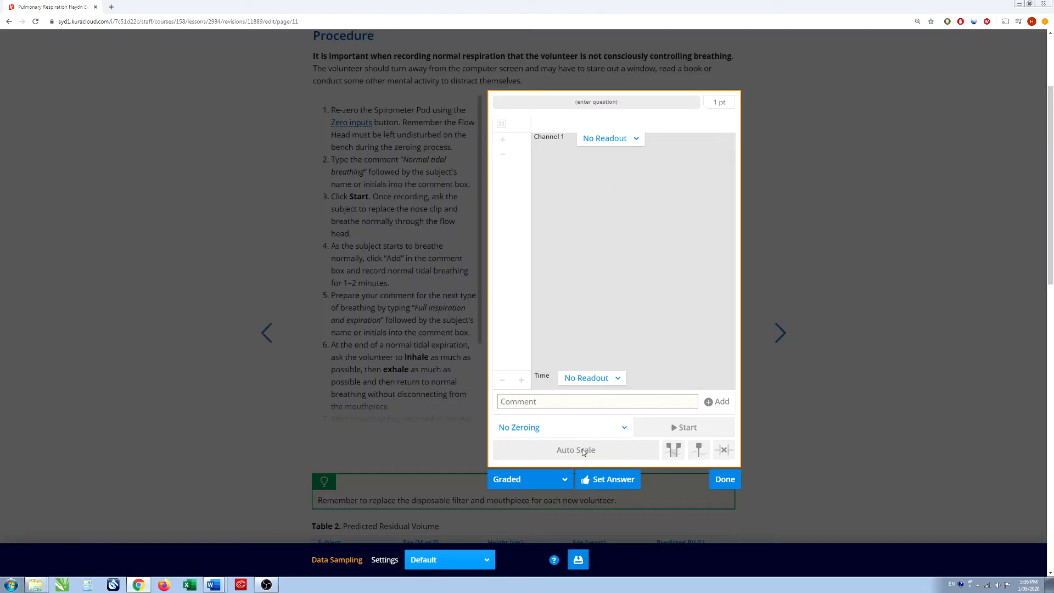
pyautogui.click(565, 481)
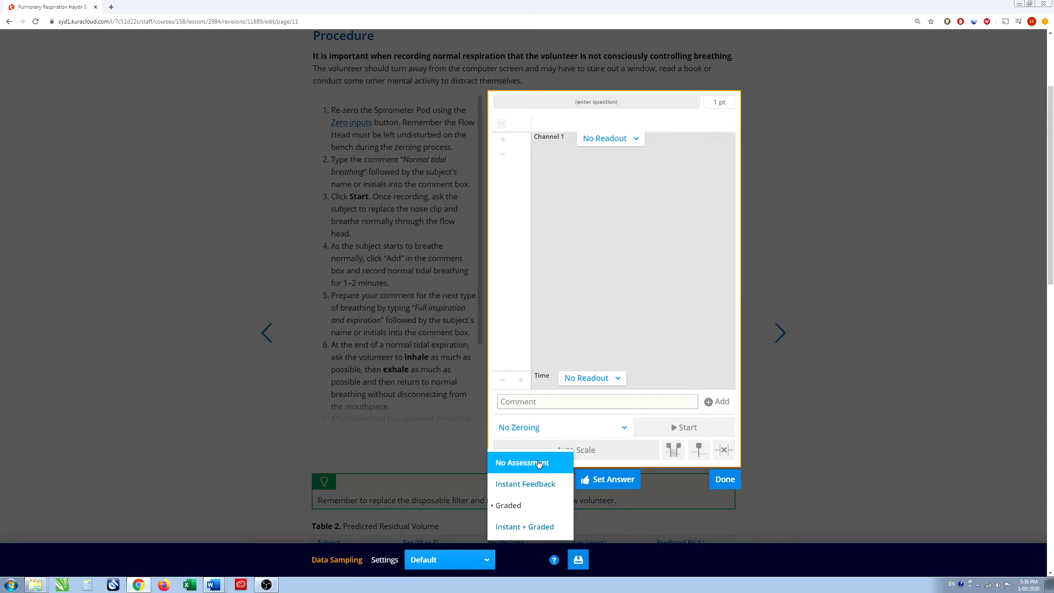
pyautogui.click(539, 464)
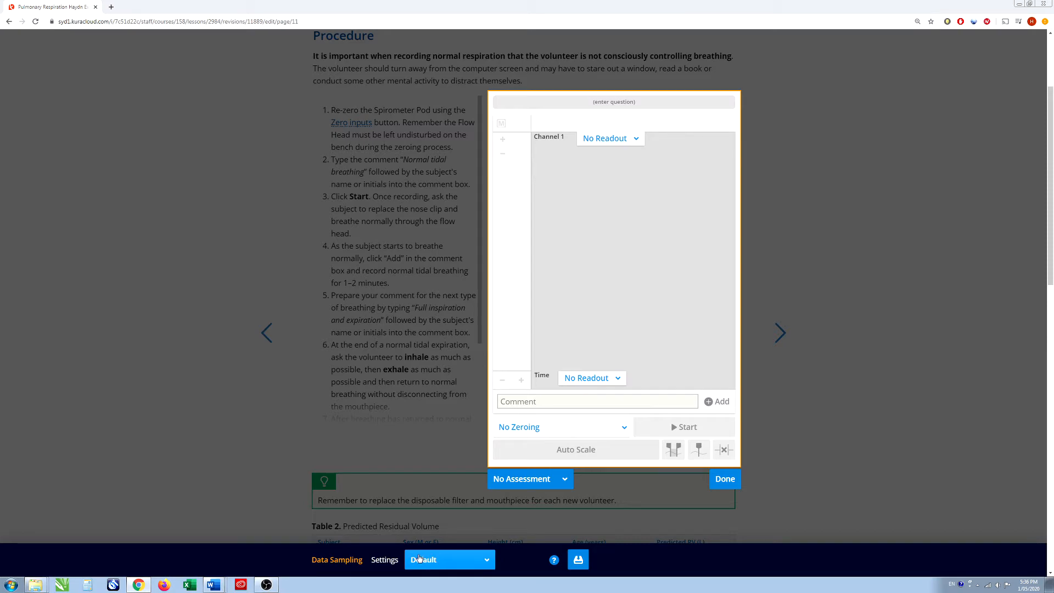
# Upload the settings file Flow Flow Volume.adiset from D:\20200325 Respiration Videos\Respiratory Prac Settings File to the Data Sampling panel and finish editing
pyautogui.click(419, 559)
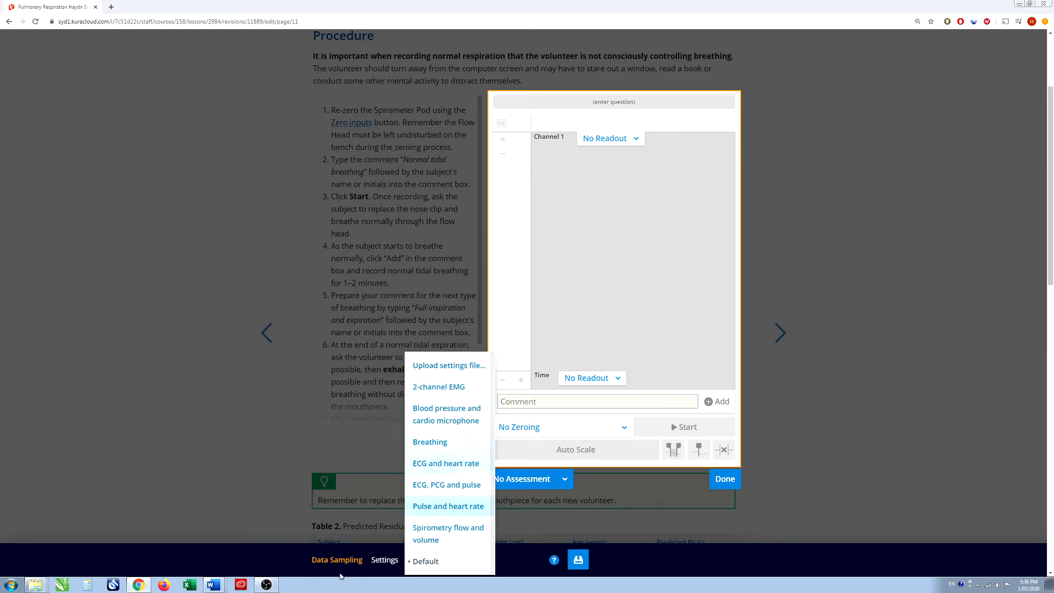
pyautogui.click(213, 552)
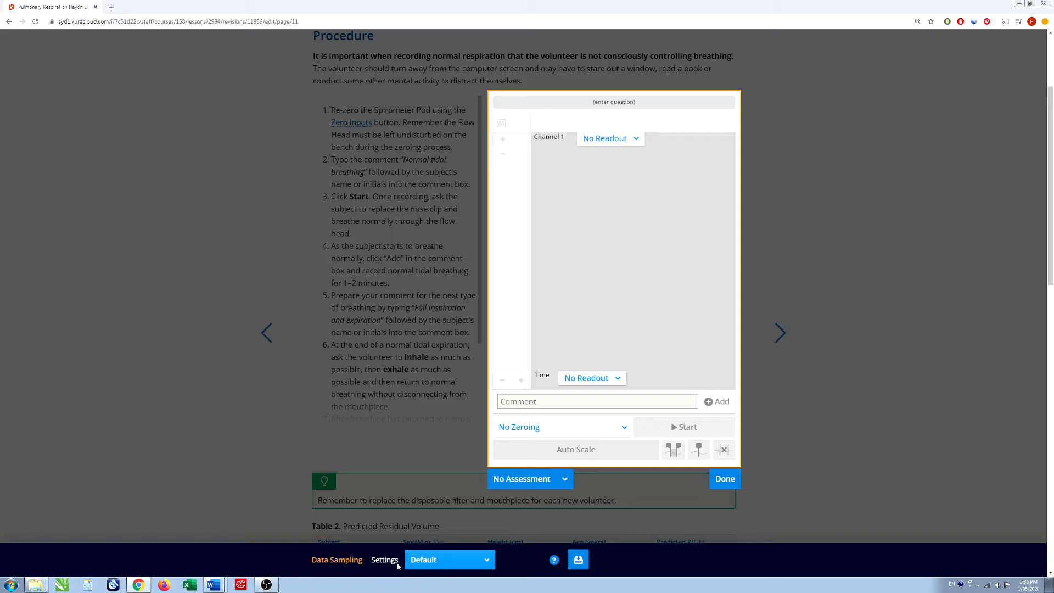
pyautogui.click(485, 561)
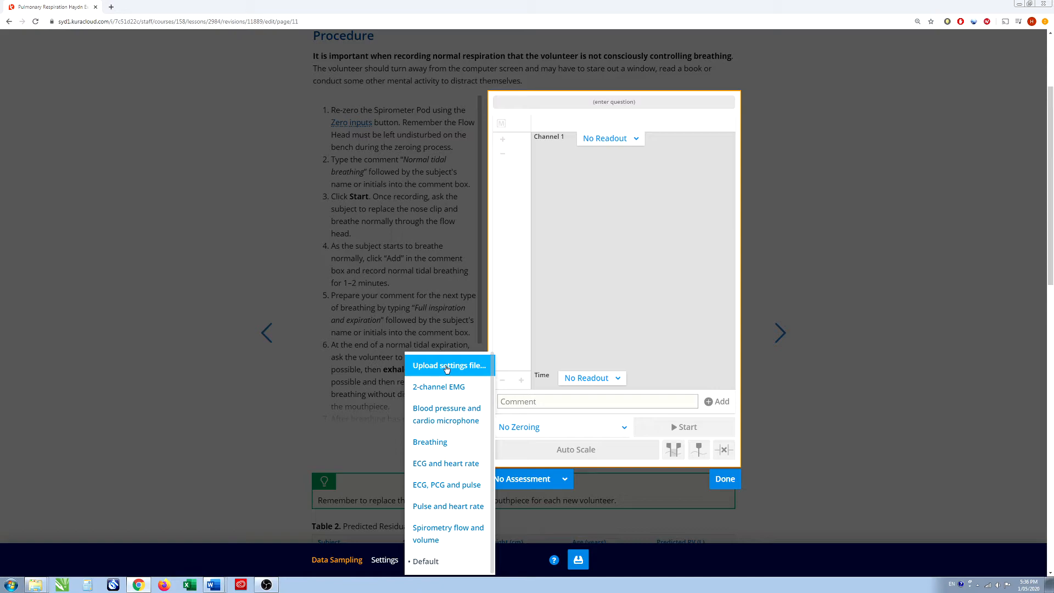
pyautogui.click(446, 367)
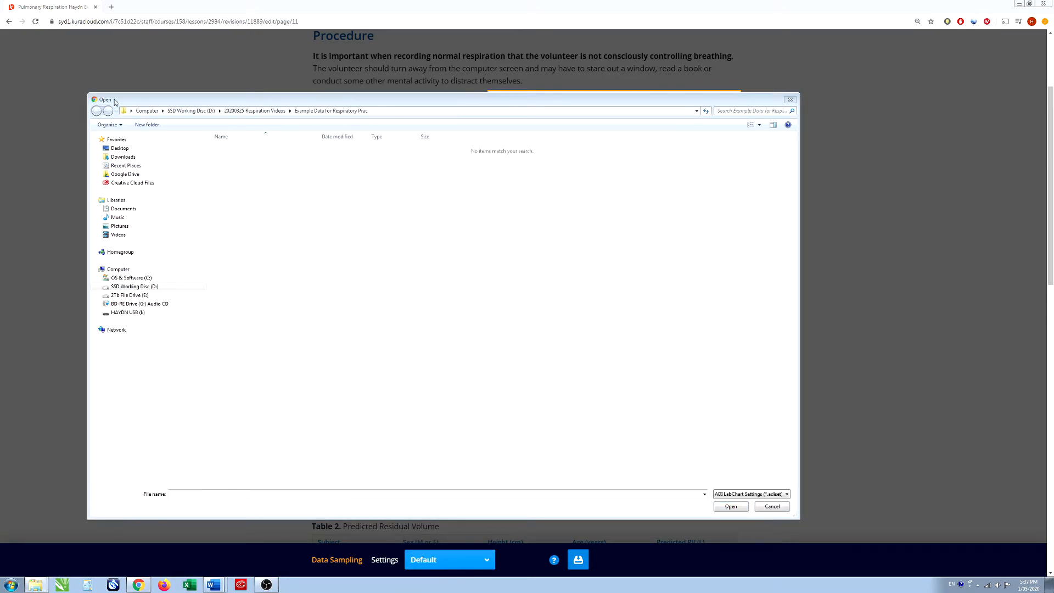
pyautogui.click(400, 110)
pyautogui.write('D:\\20200325 Respiration Videos\\Respiratory Prac Settings File')
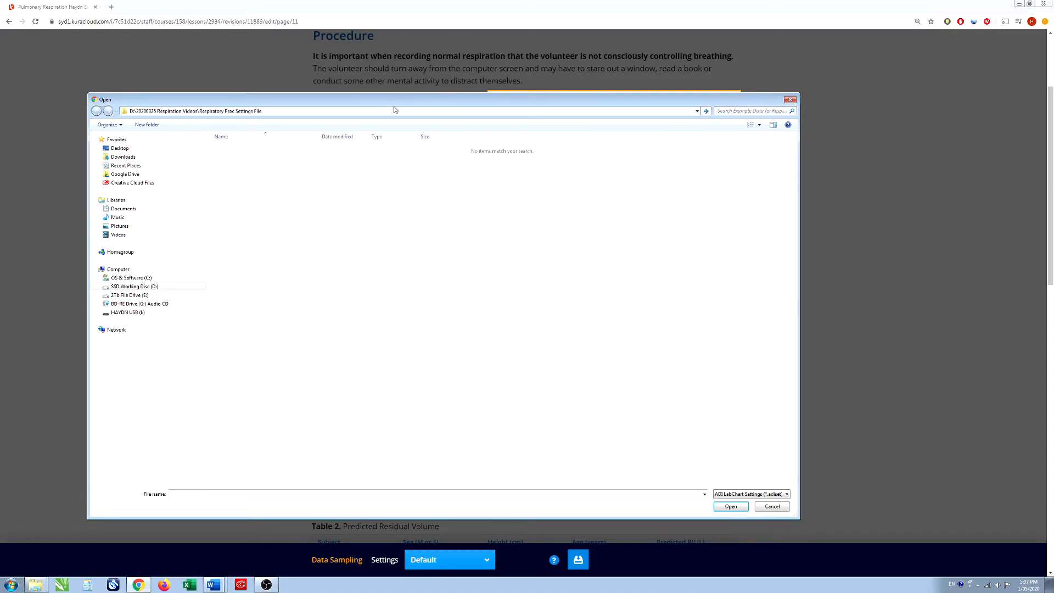
pyautogui.press('Return')
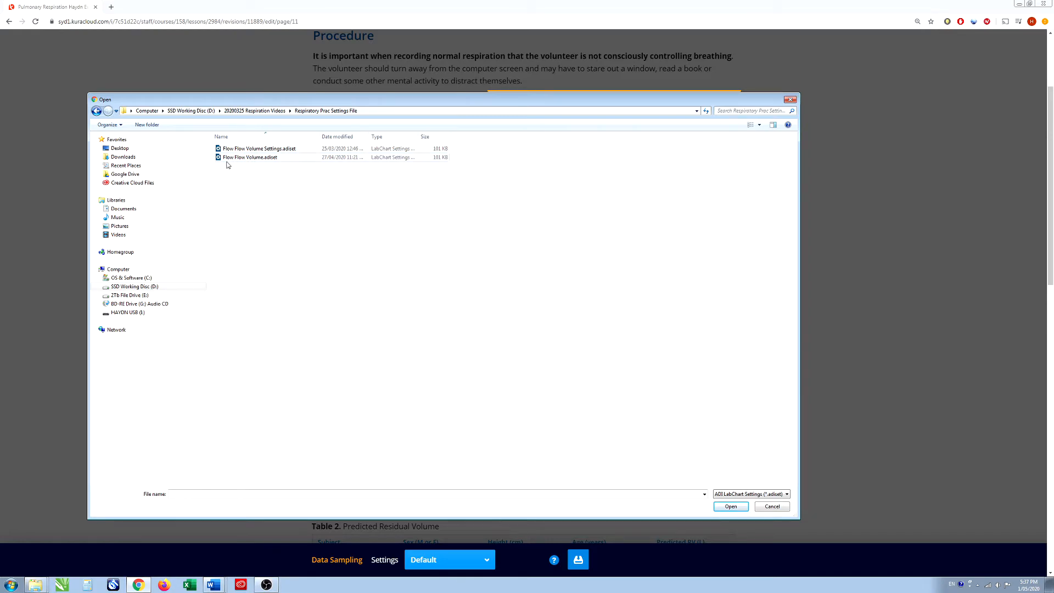
pyautogui.click(255, 159)
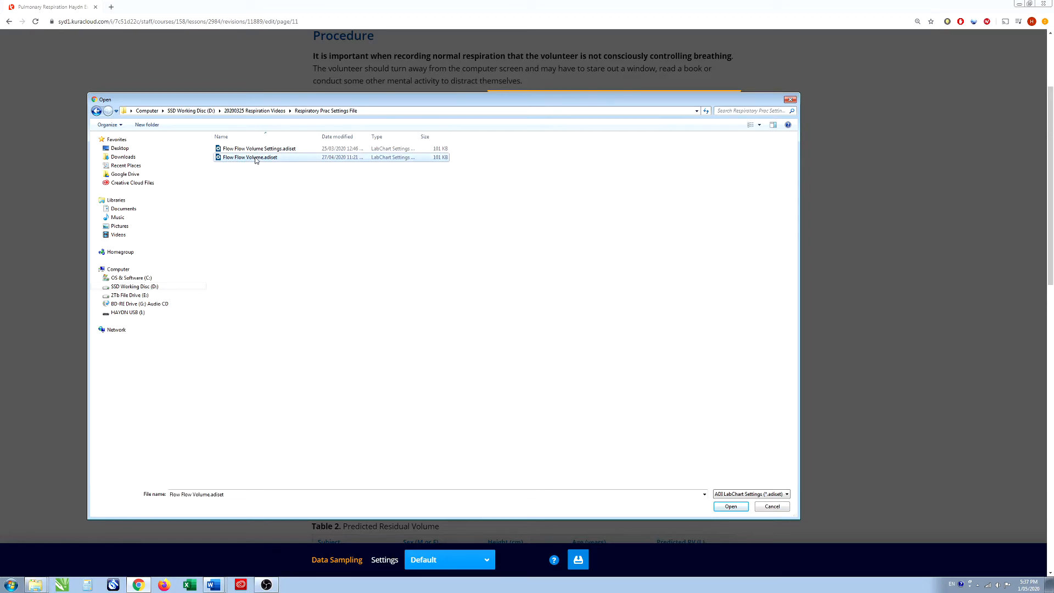
pyautogui.click(731, 507)
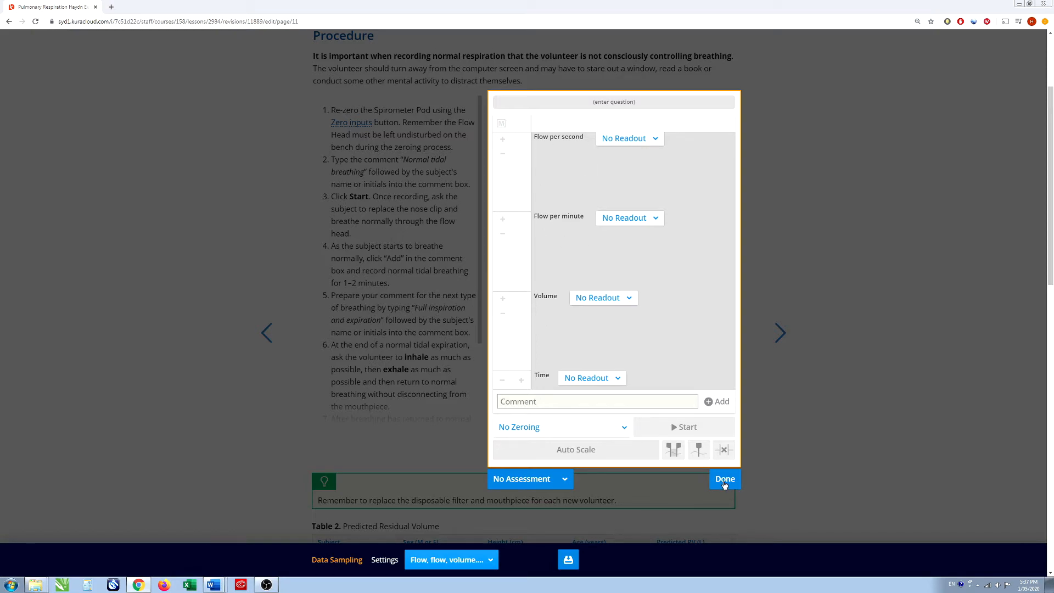
pyautogui.click(724, 479)
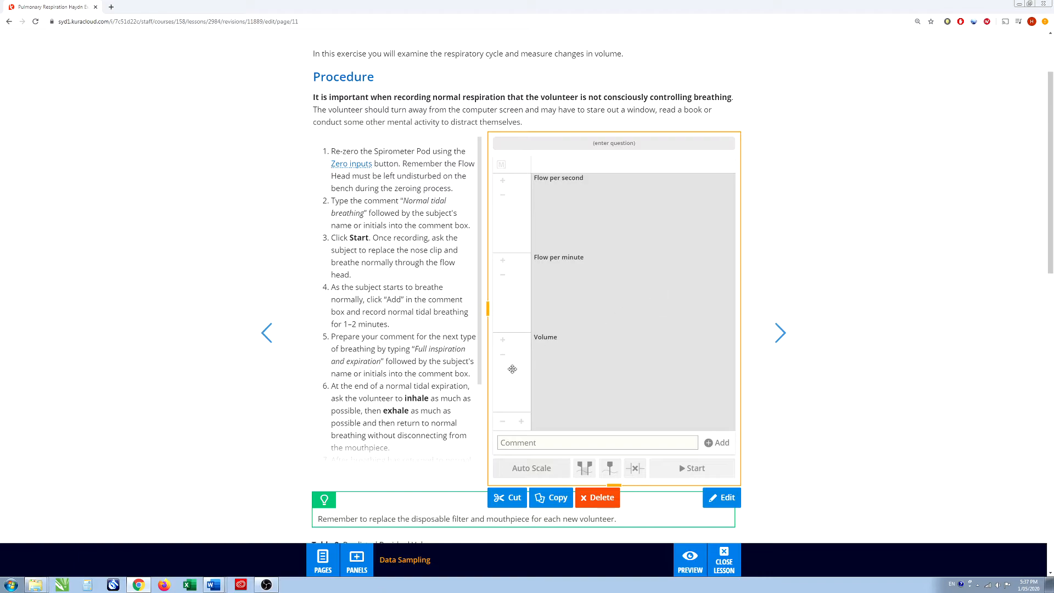
# Copy the Procedure section's Data Sampling panel and paste it as an alias below the numbered Analysis instructions
pyautogui.scroll(-4, 826, 334)
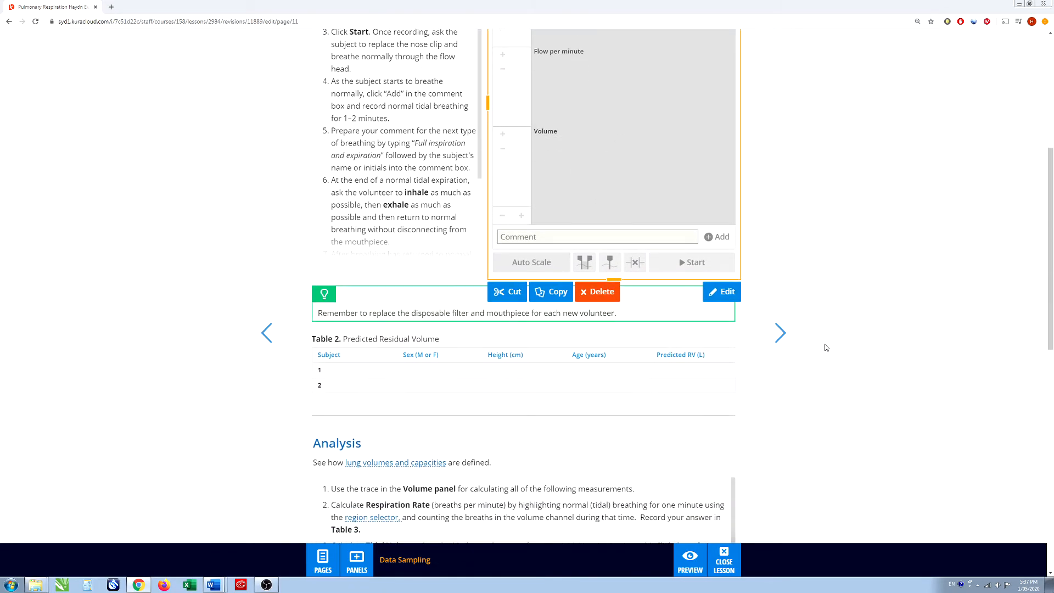
pyautogui.scroll(-4, 809, 329)
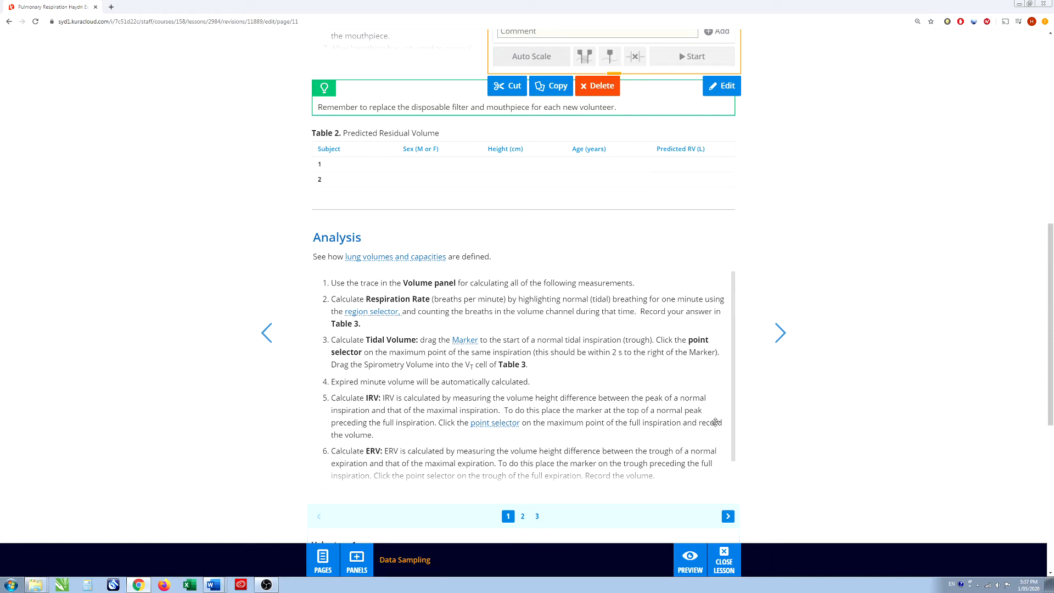
pyautogui.scroll(6, 674, 389)
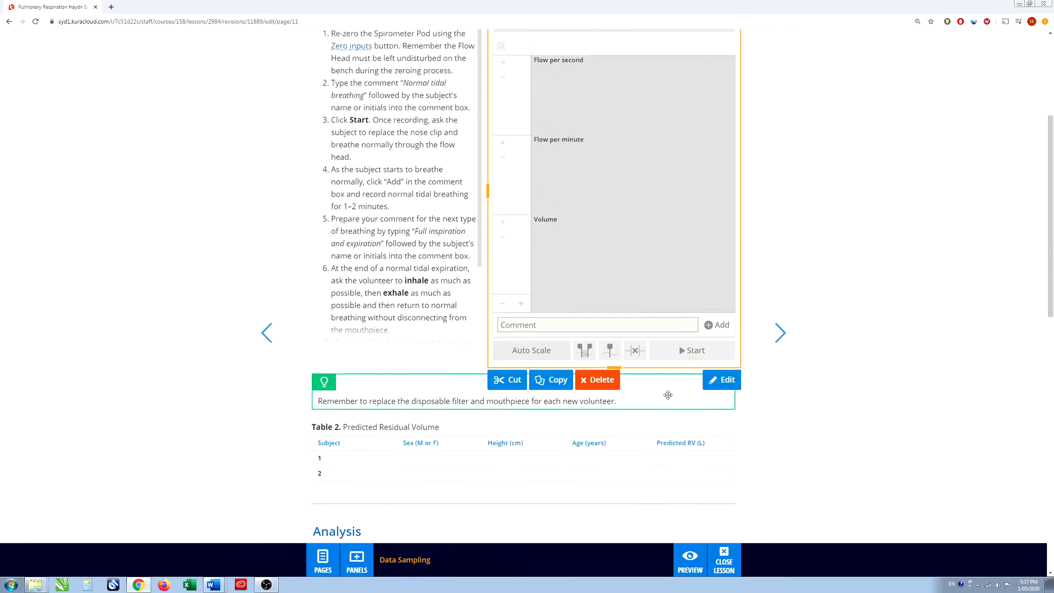
pyautogui.scroll(-4, 696, 202)
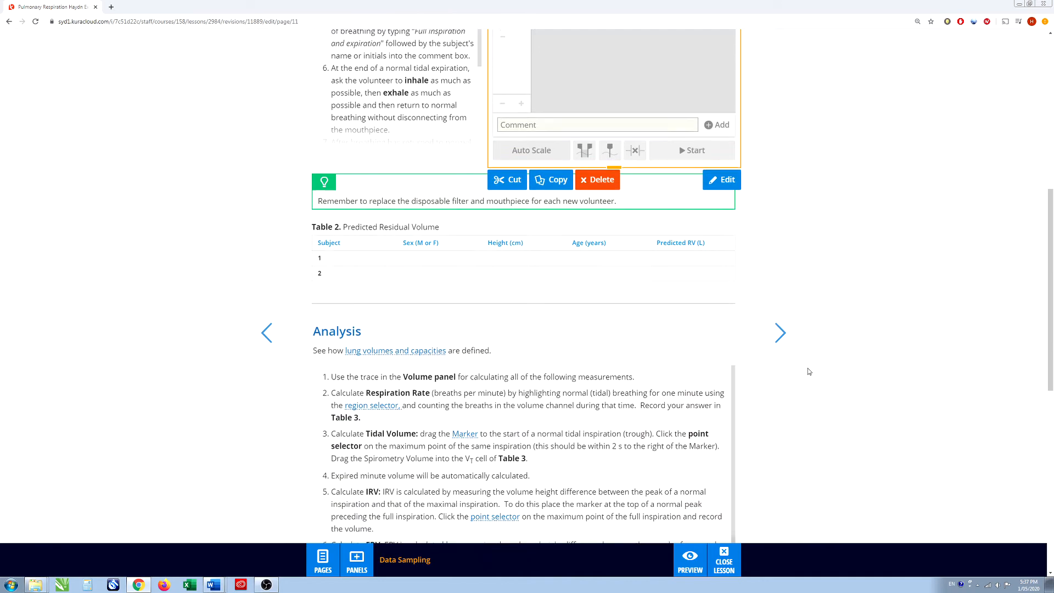
pyautogui.scroll(4, 831, 381)
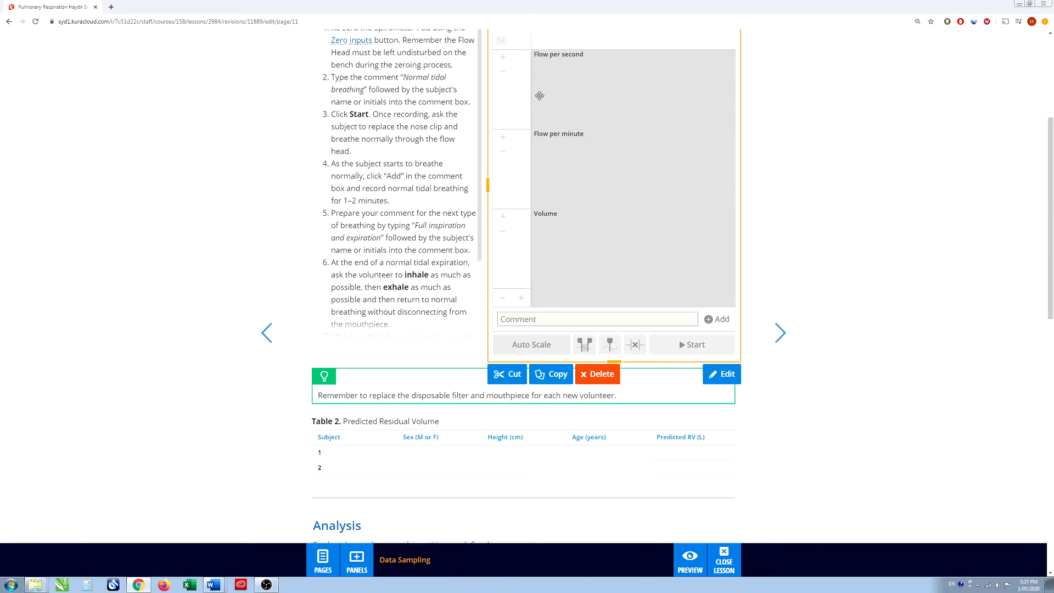
pyautogui.scroll(1, 594, 225)
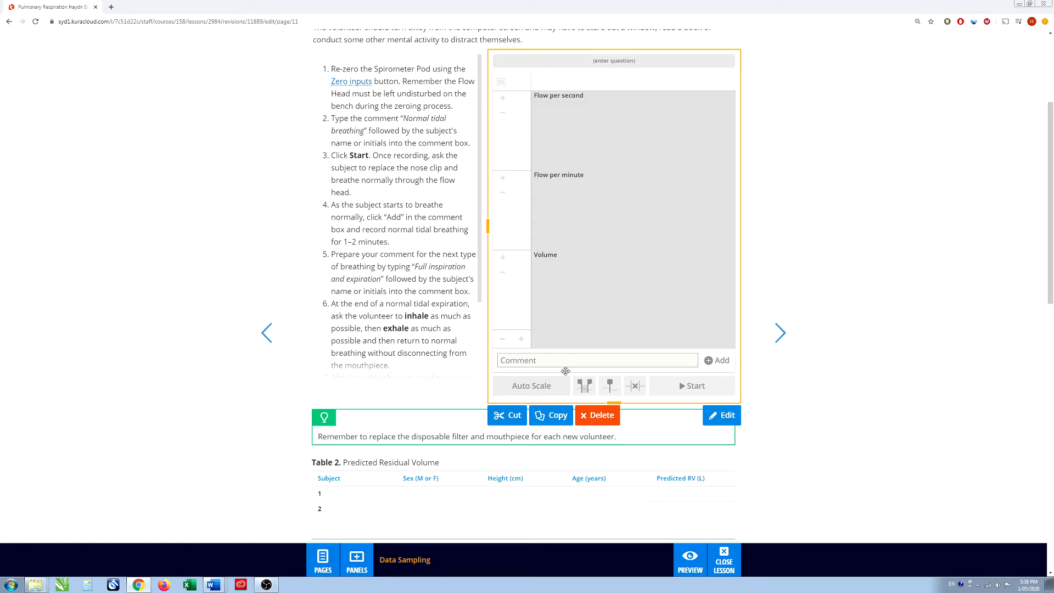
pyautogui.click(549, 419)
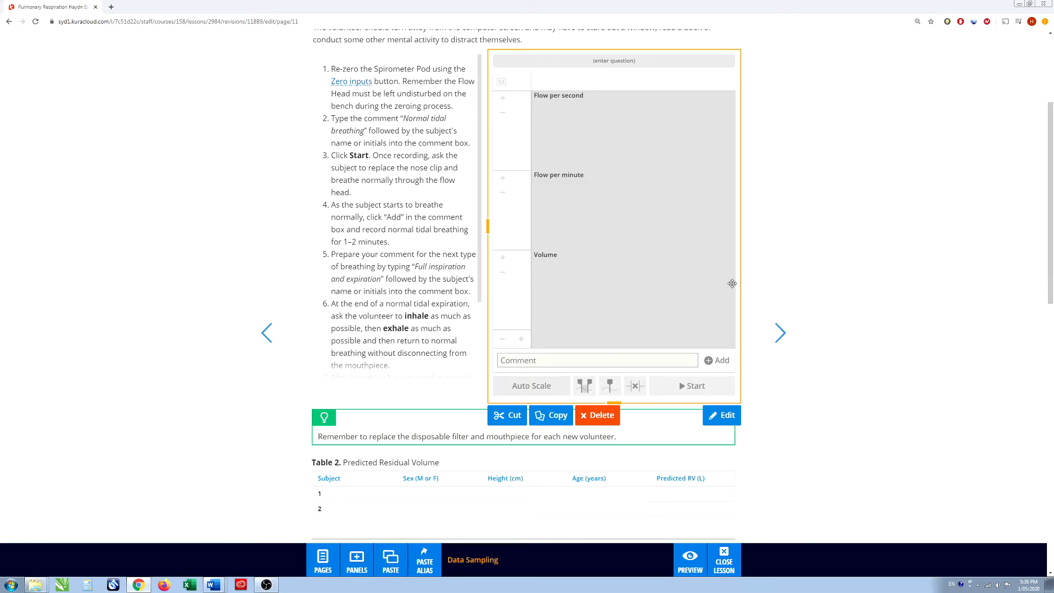
pyautogui.scroll(-3, 727, 285)
pyautogui.scroll(-2, 727, 298)
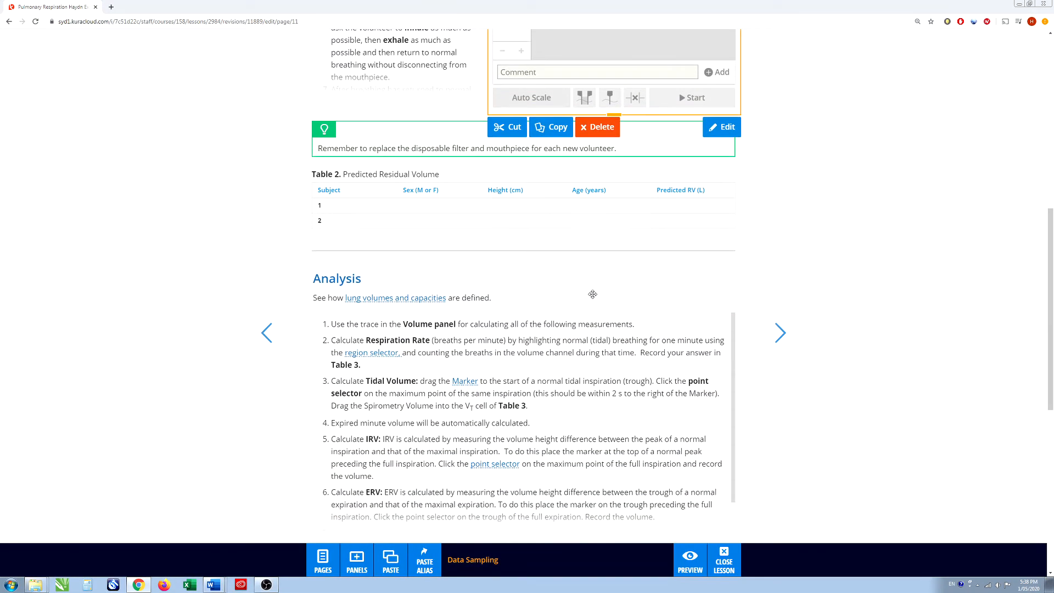
pyautogui.click(694, 311)
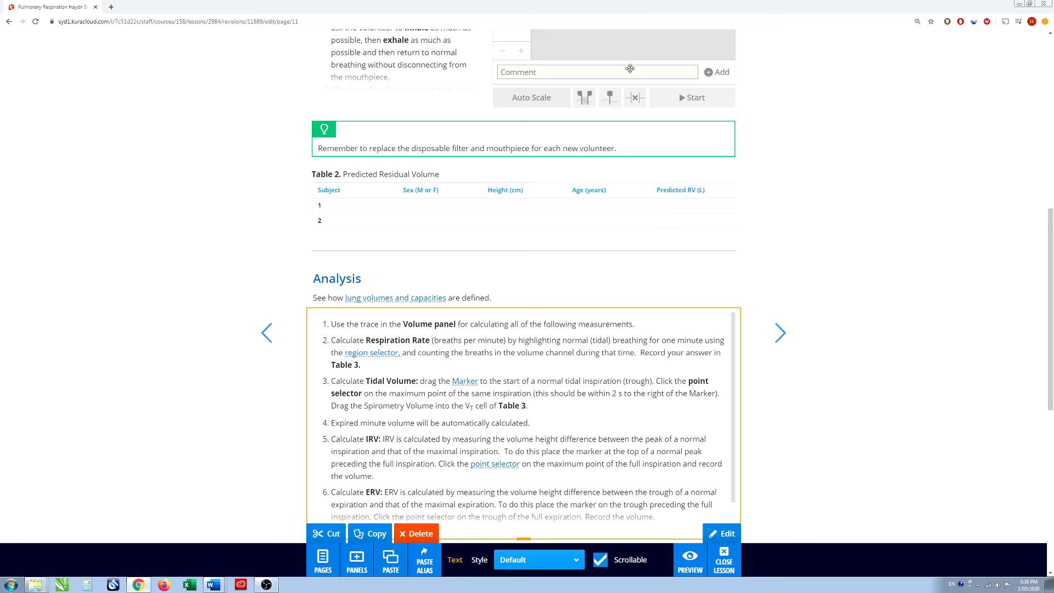
pyautogui.click(424, 560)
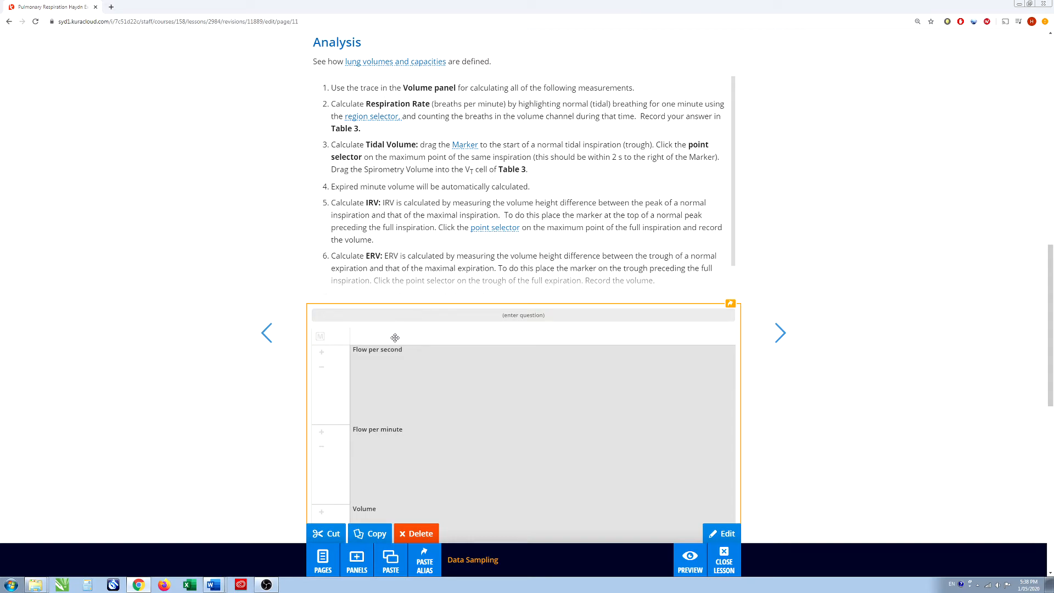
# Move the alias panel beside the numbered Analysis instructions and lengthen the instructions panel to nearly match its height
pyautogui.moveTo(388, 308); pyautogui.dragTo(751, 250)
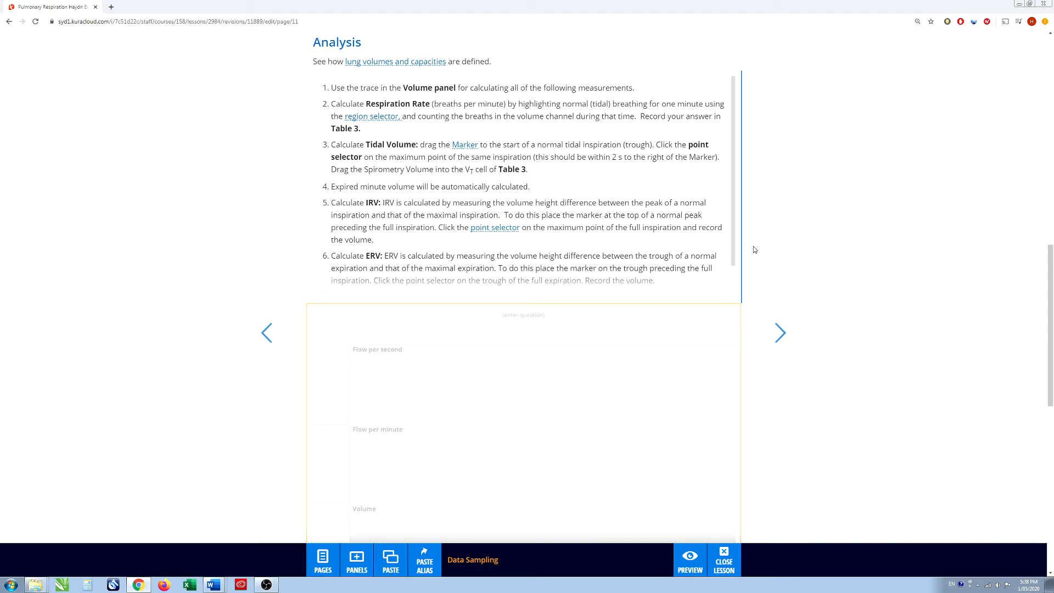
pyautogui.moveTo(753, 245); pyautogui.dragTo(753, 246)
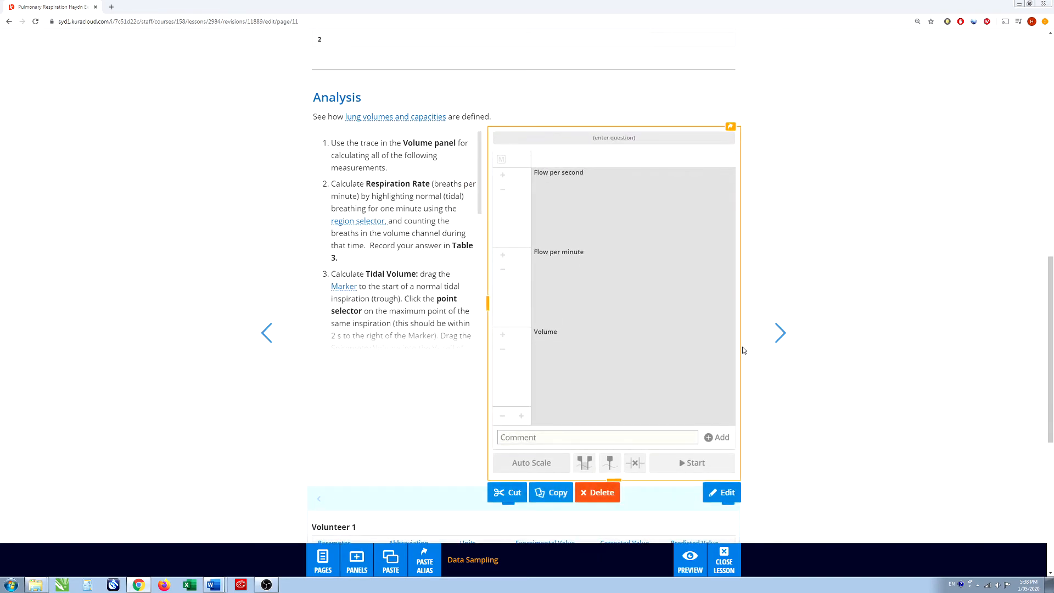
pyautogui.click(398, 336)
pyautogui.moveTo(400, 355); pyautogui.dragTo(388, 471)
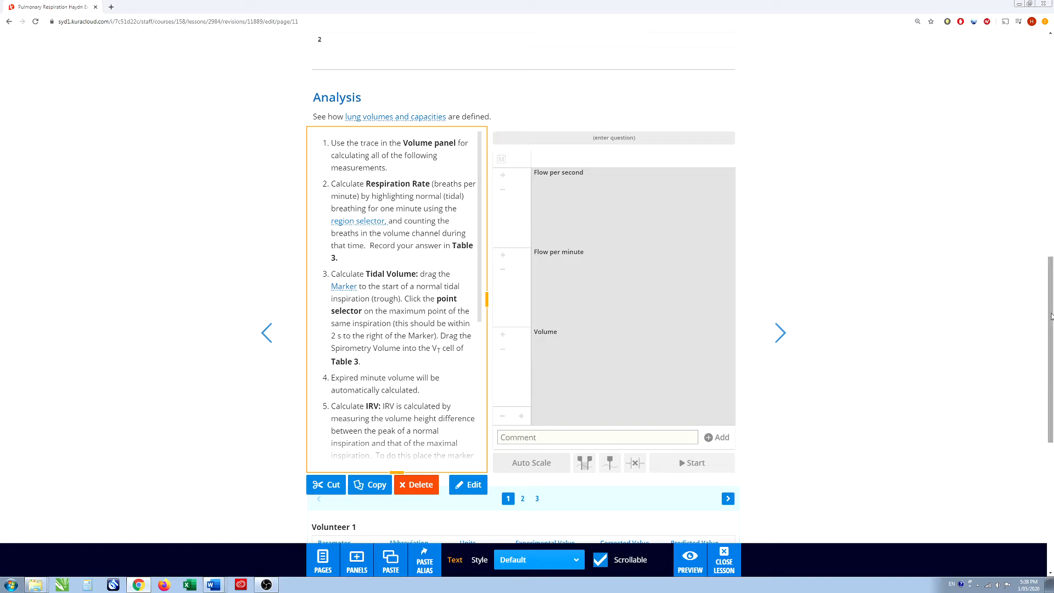
# Add a PowerLab Data Value panel between the Analysis data sampling panel and the Volunteer 1 minipages
pyautogui.moveTo(1051, 315); pyautogui.dragTo(1051, 174)
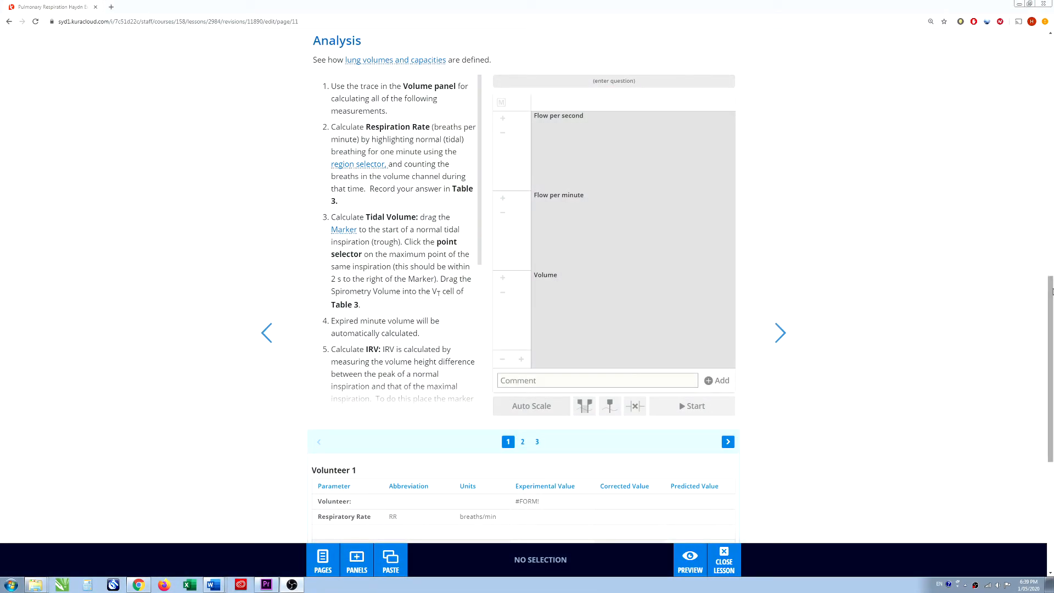
pyautogui.moveTo(1052, 291); pyautogui.dragTo(1034, 390)
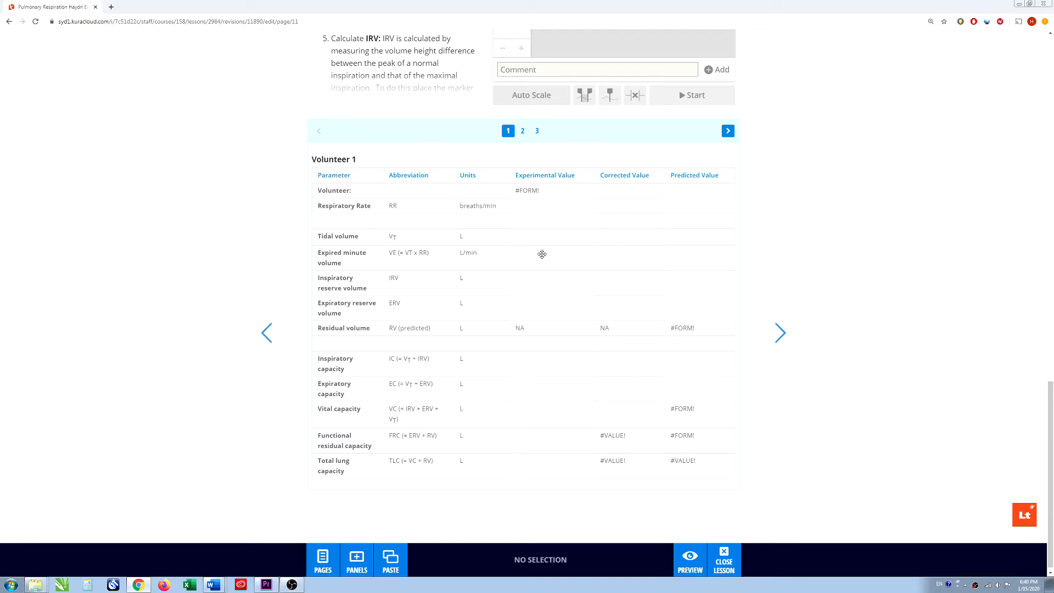
pyautogui.moveTo(1051, 384); pyautogui.dragTo(1051, 280)
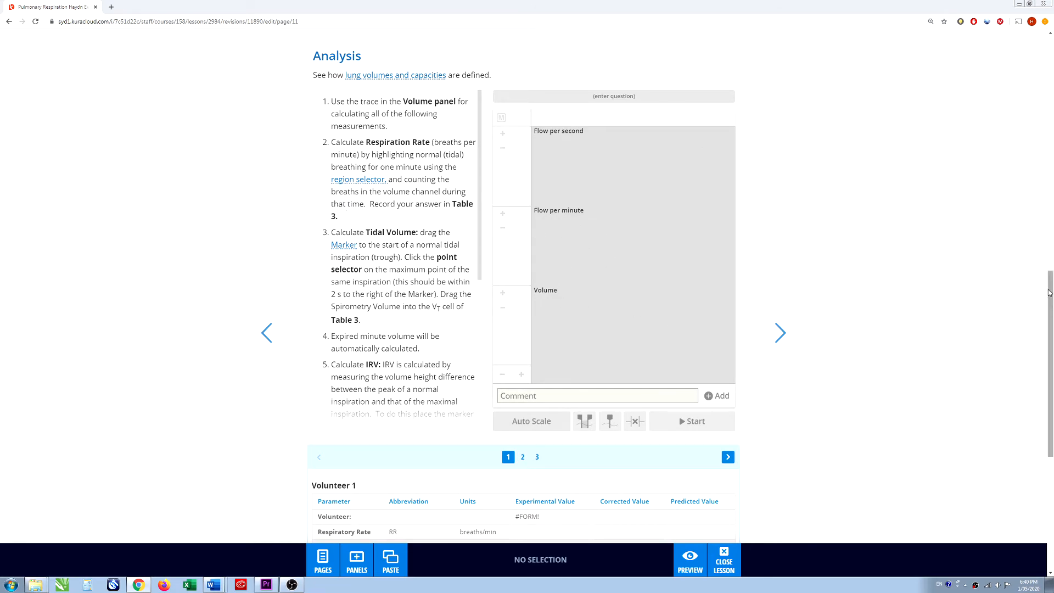
pyautogui.moveTo(1051, 291); pyautogui.dragTo(1052, 368)
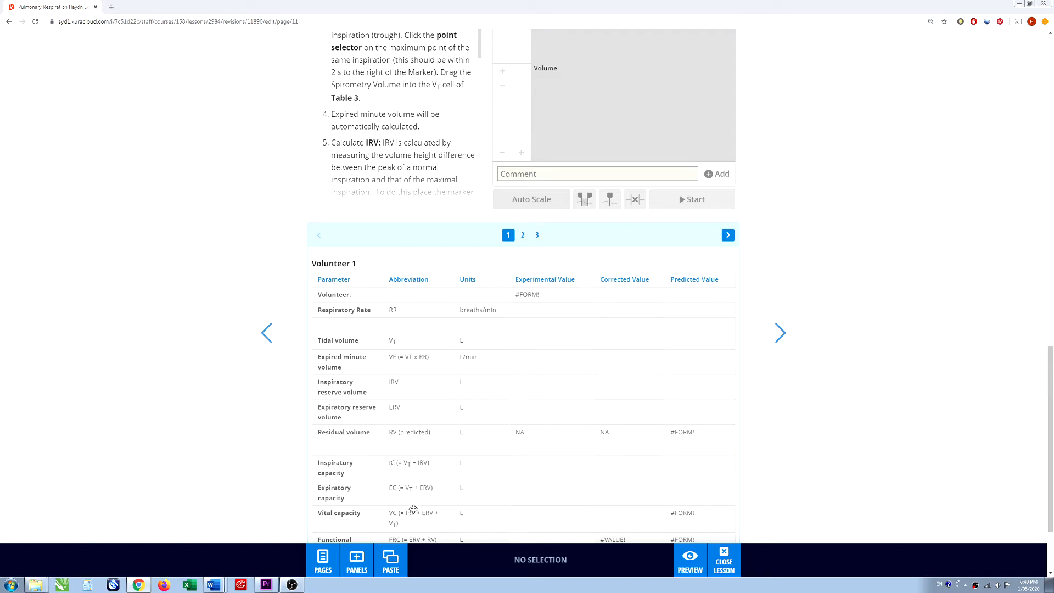
pyautogui.click(358, 562)
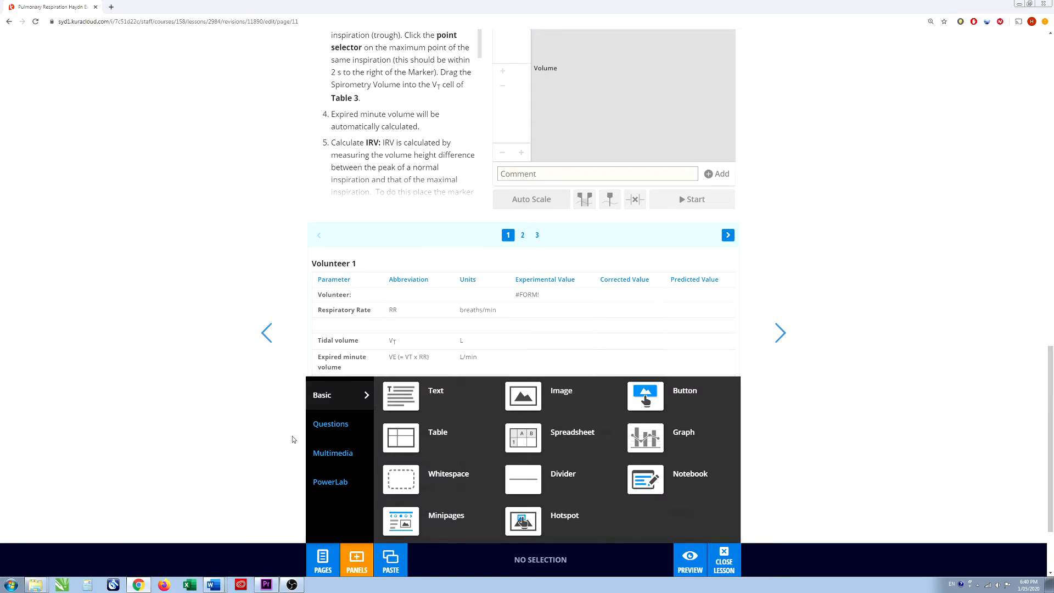
pyautogui.click(324, 483)
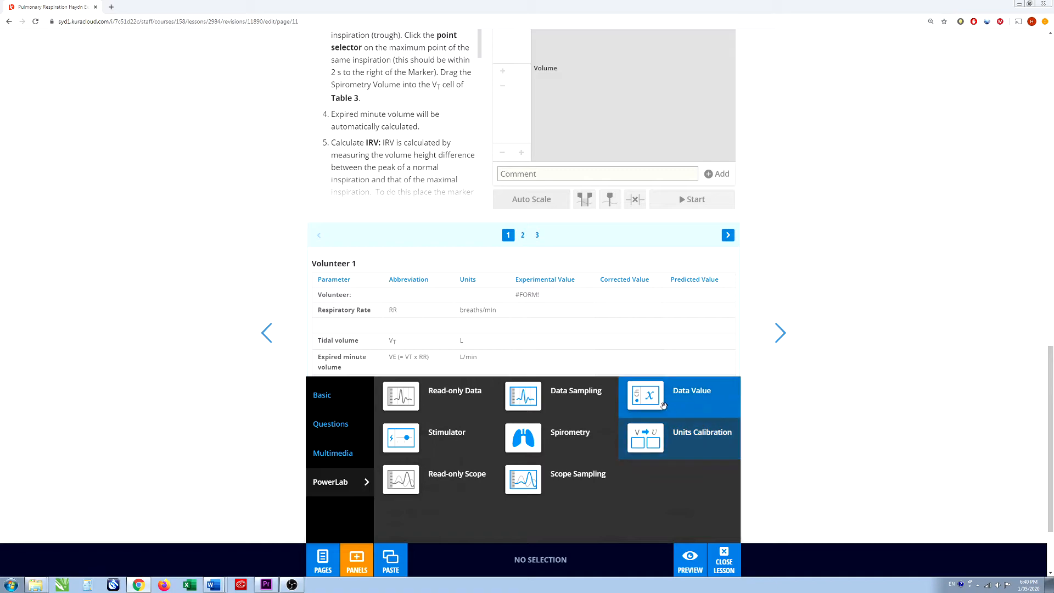
pyautogui.moveTo(652, 400); pyautogui.dragTo(324, 214)
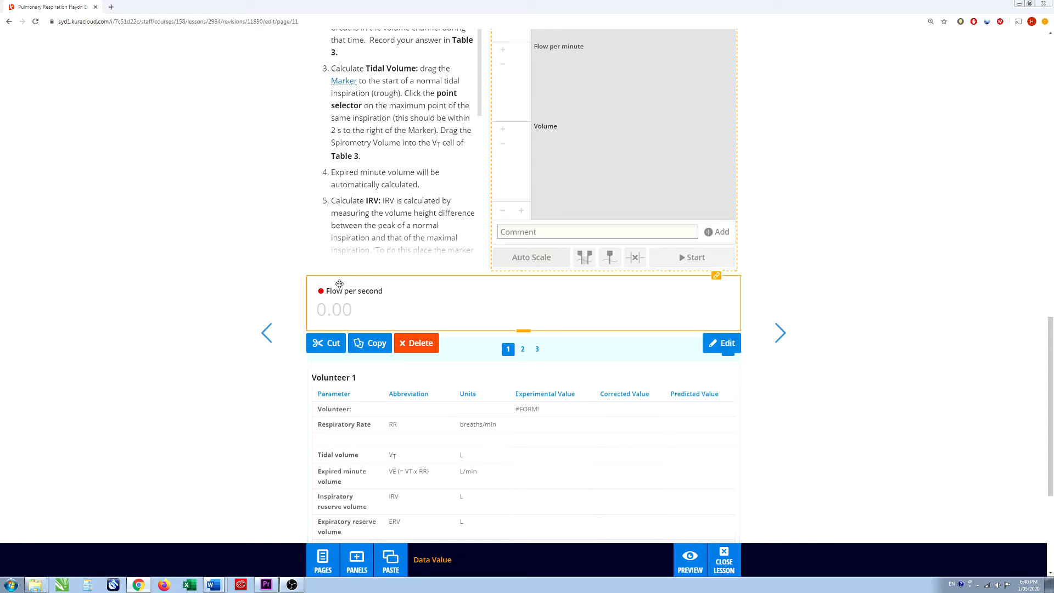
# Add a second PowerLab Data Value panel beside the existing one, below the Analysis data sampling panel
pyautogui.click(359, 559)
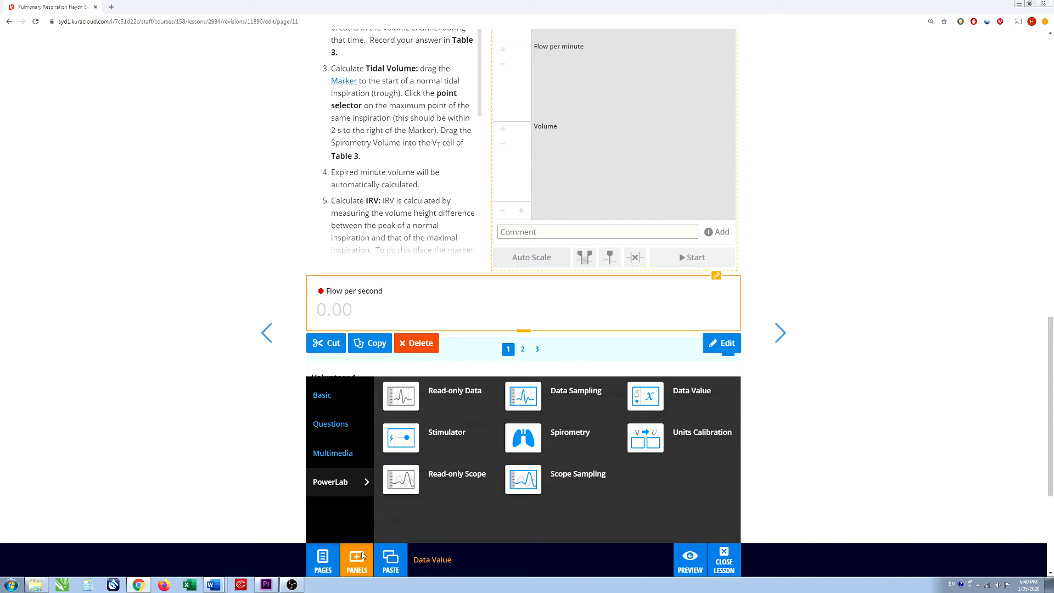
pyautogui.moveTo(646, 396); pyautogui.dragTo(760, 301)
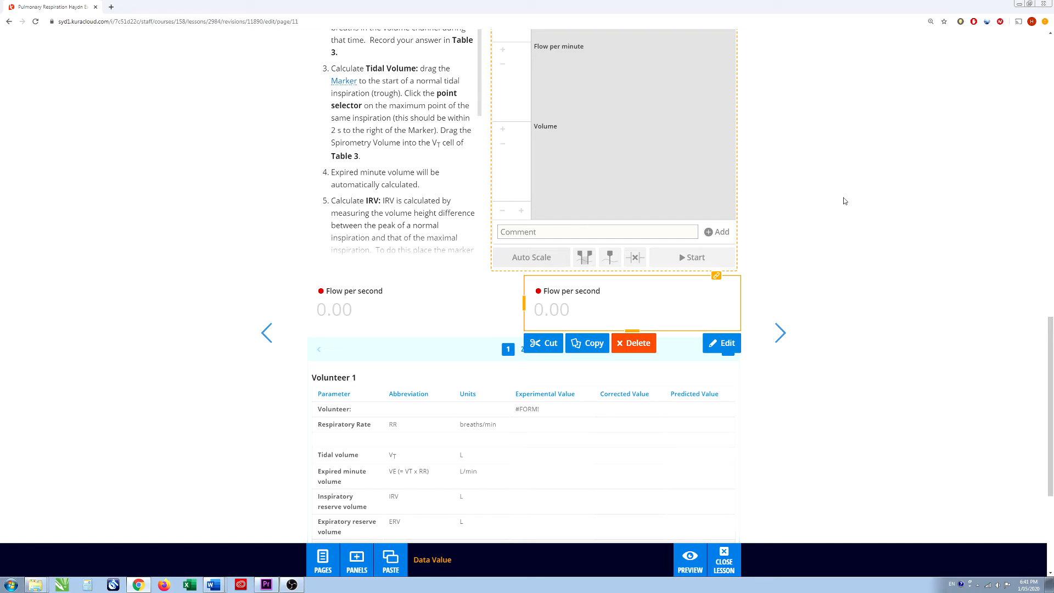
pyautogui.scroll(2, 853, 210)
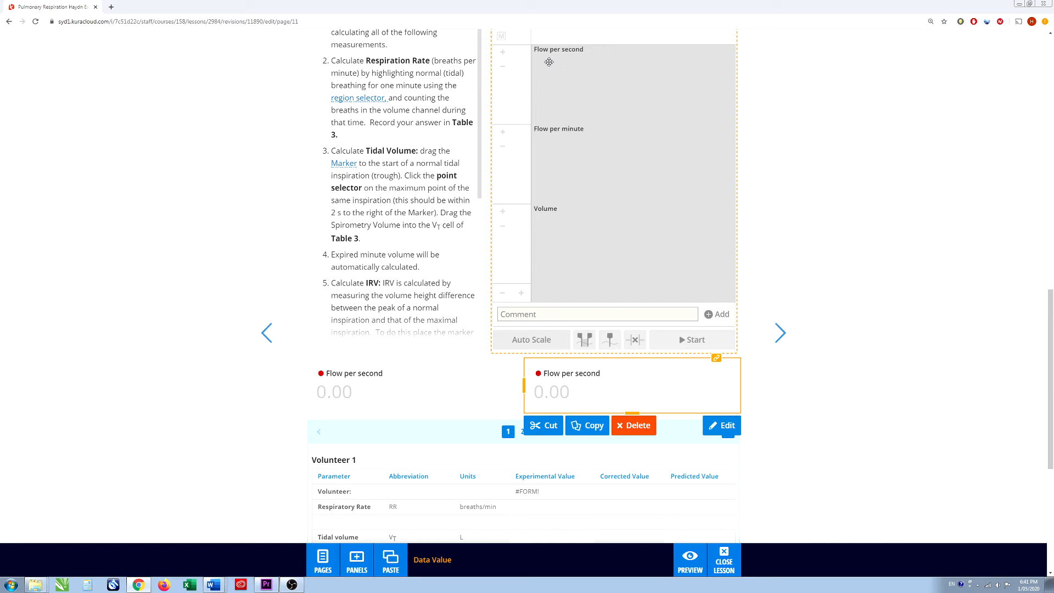
# Set the first Data Value panel's channel to Flow per minute and finish editing it
pyautogui.click(357, 377)
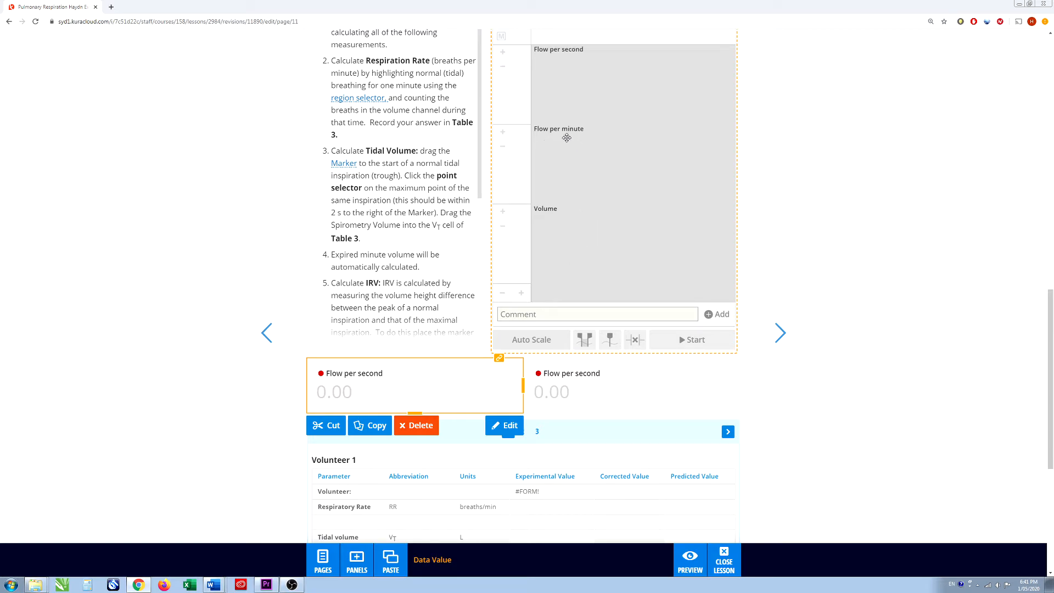
pyautogui.doubleClick(349, 375)
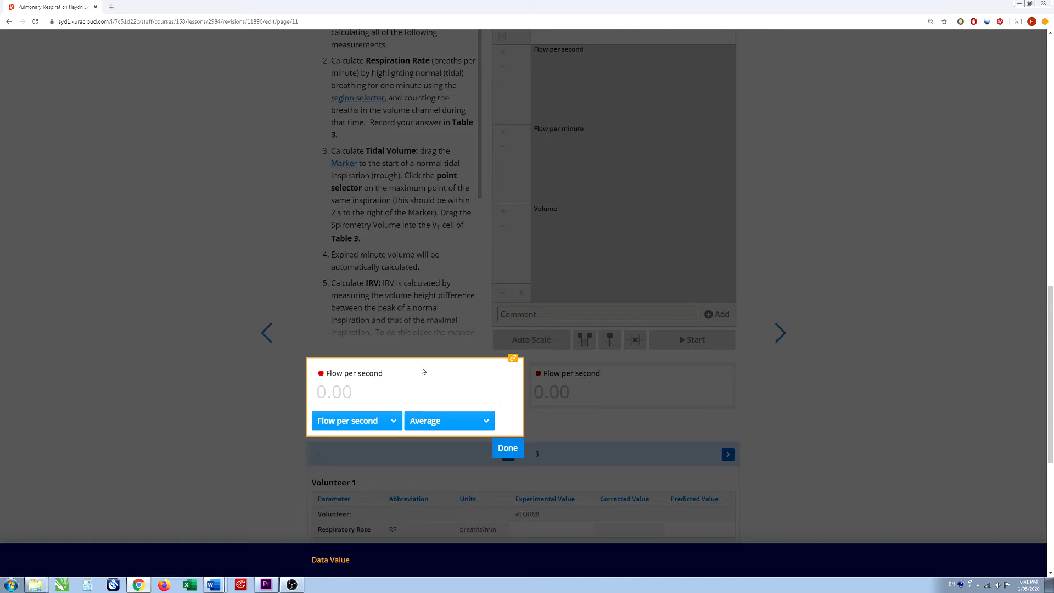
pyautogui.click(393, 423)
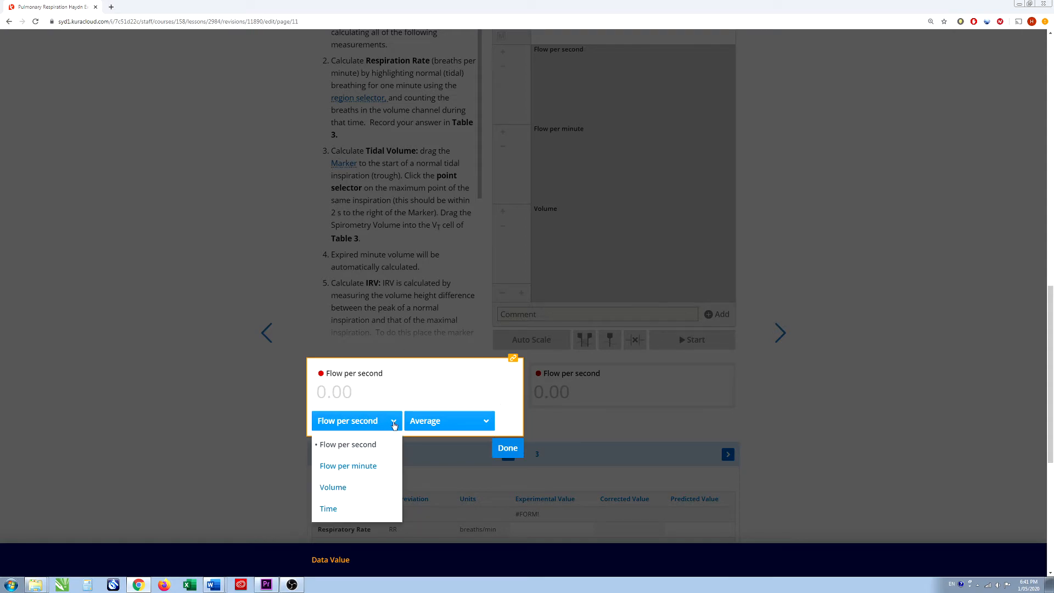
pyautogui.click(339, 467)
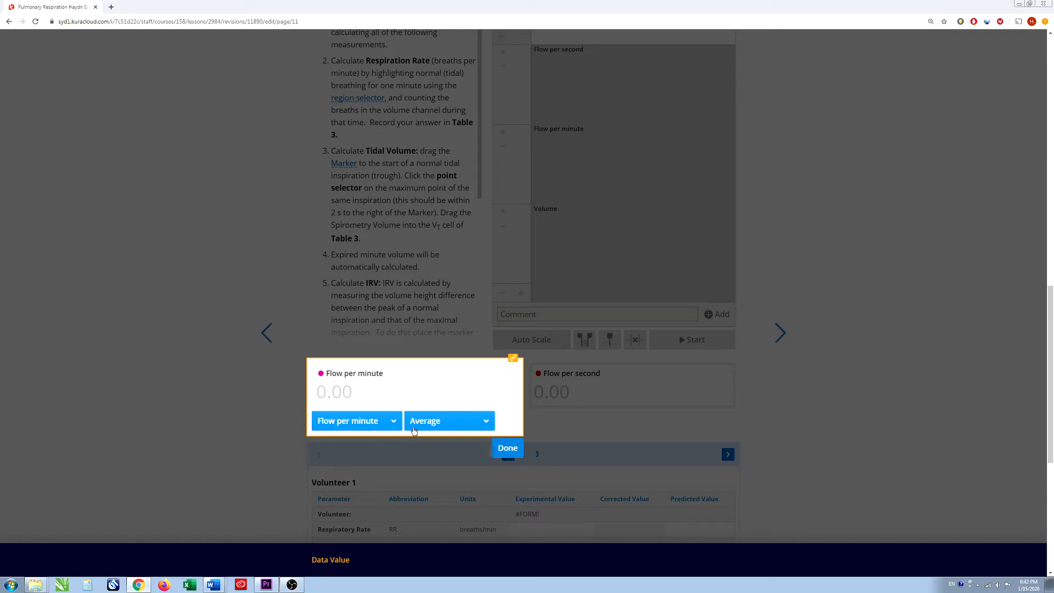
pyautogui.click(506, 449)
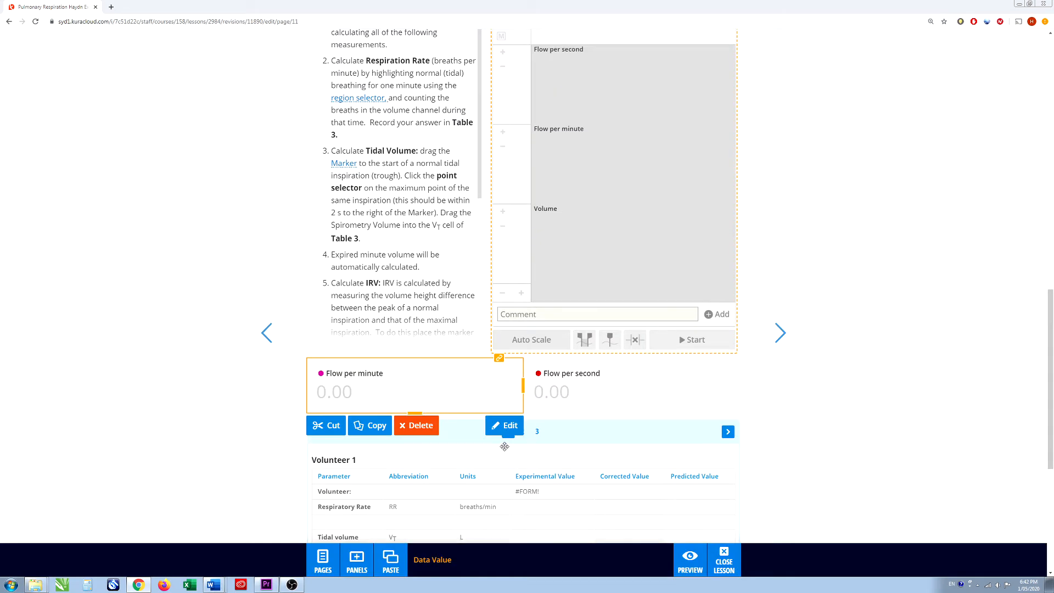
# Configure the second Data Value panel to show the Maximum of the Volume channel and finish editing it
pyautogui.click(589, 382)
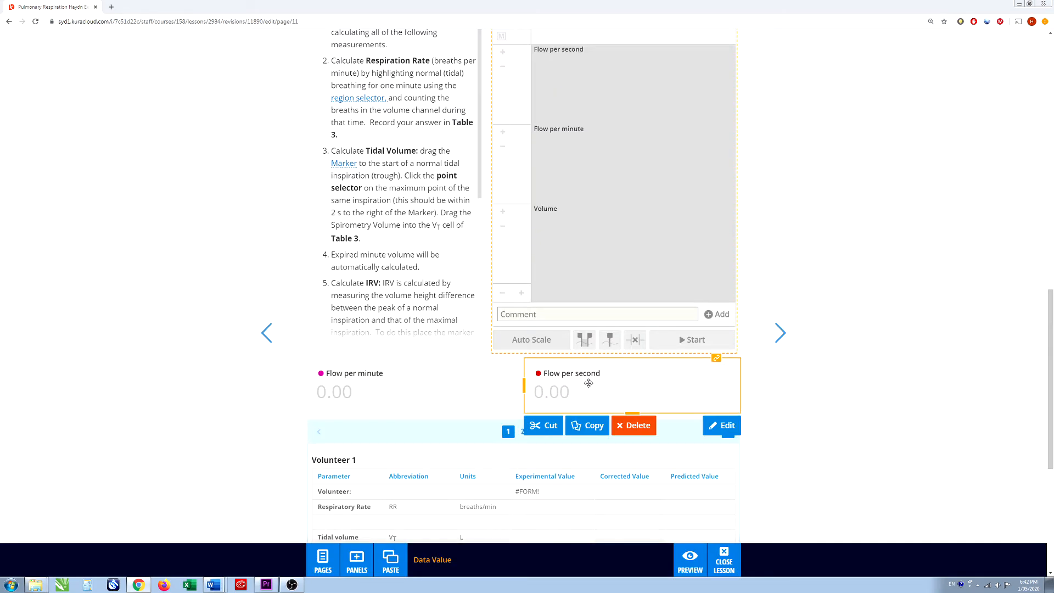
pyautogui.scroll(-2, 575, 436)
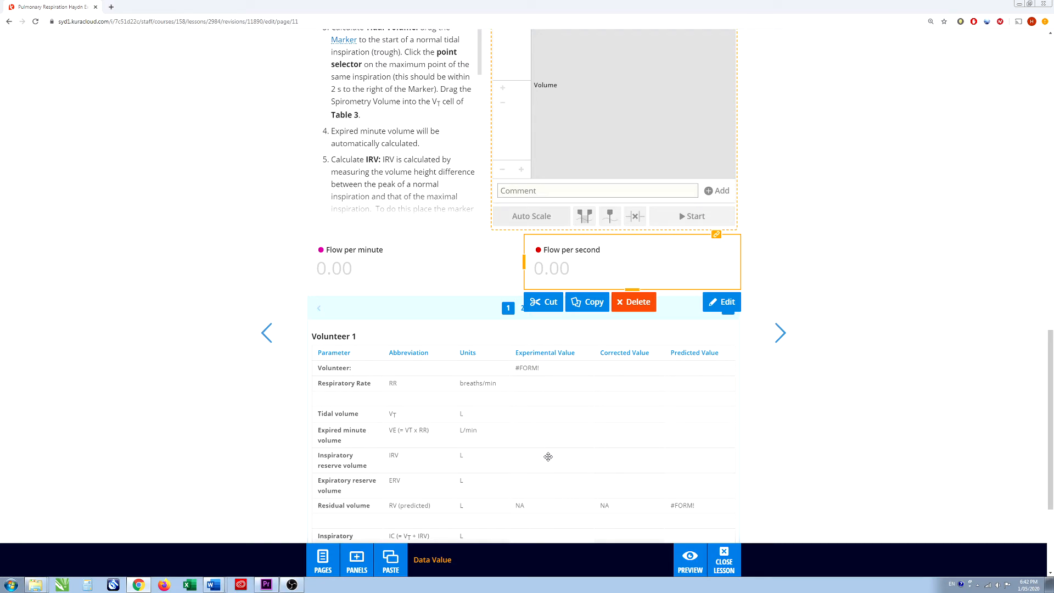
pyautogui.scroll(1, 559, 446)
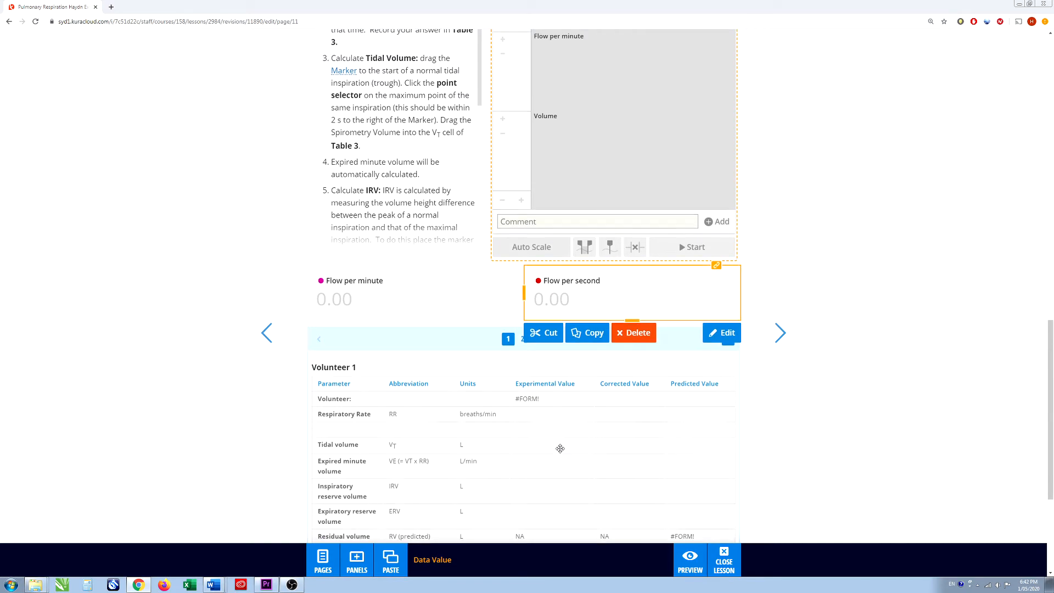
pyautogui.doubleClick(578, 295)
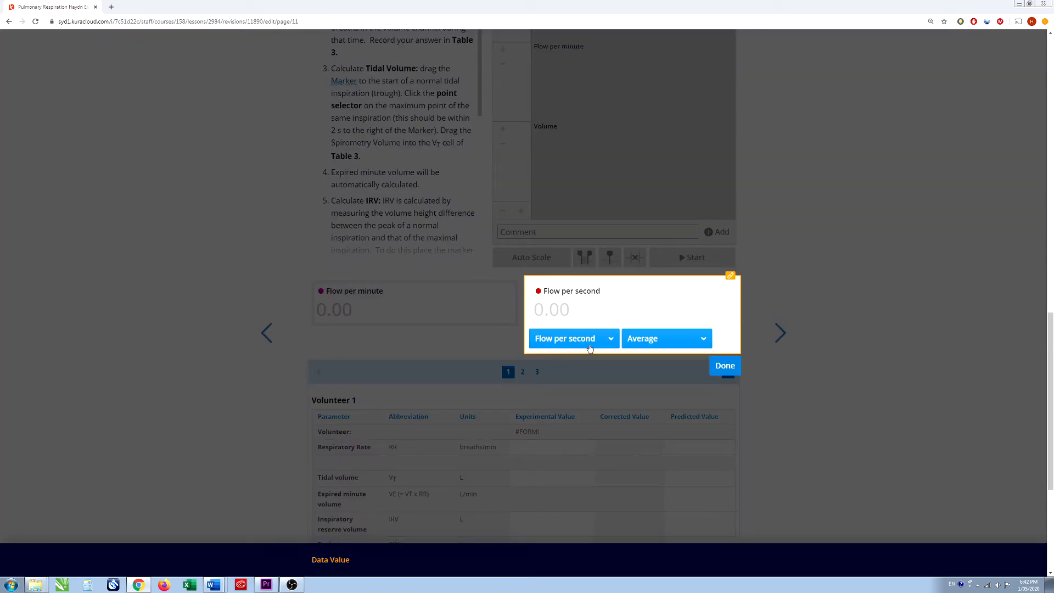
pyautogui.click(608, 339)
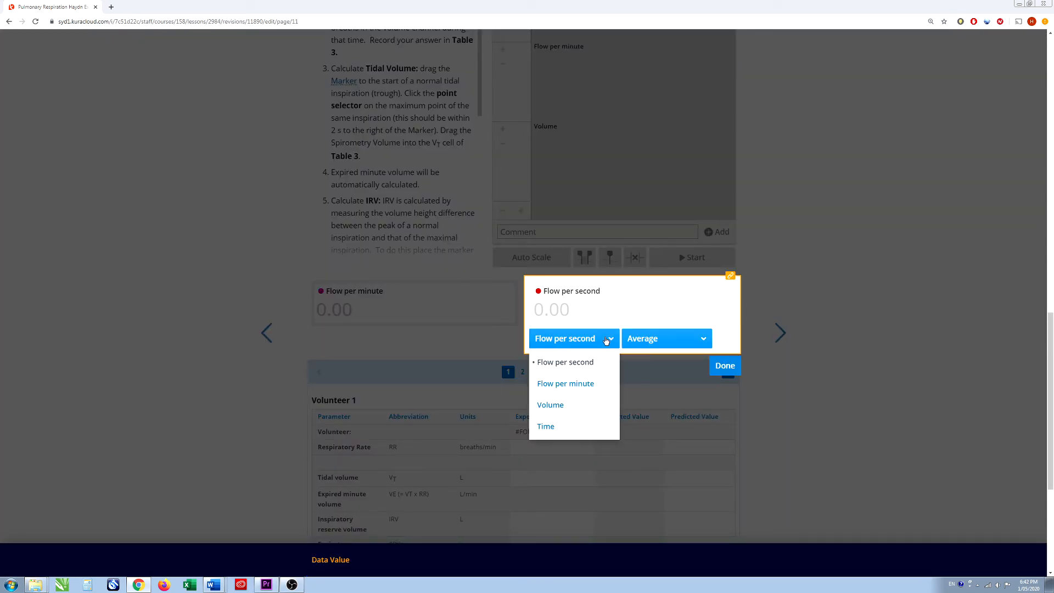
pyautogui.click(553, 406)
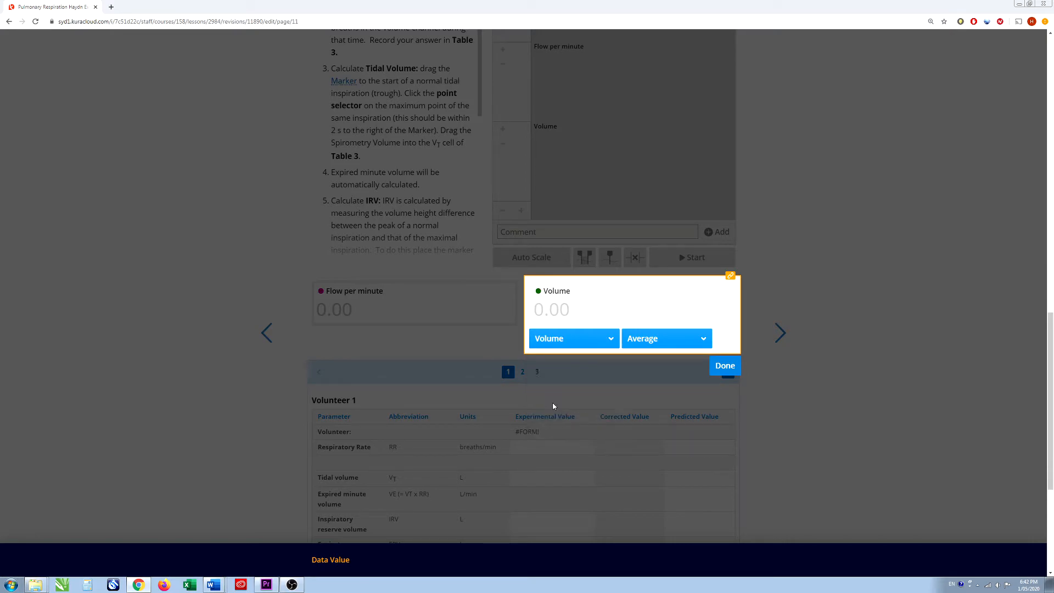
pyautogui.click(701, 340)
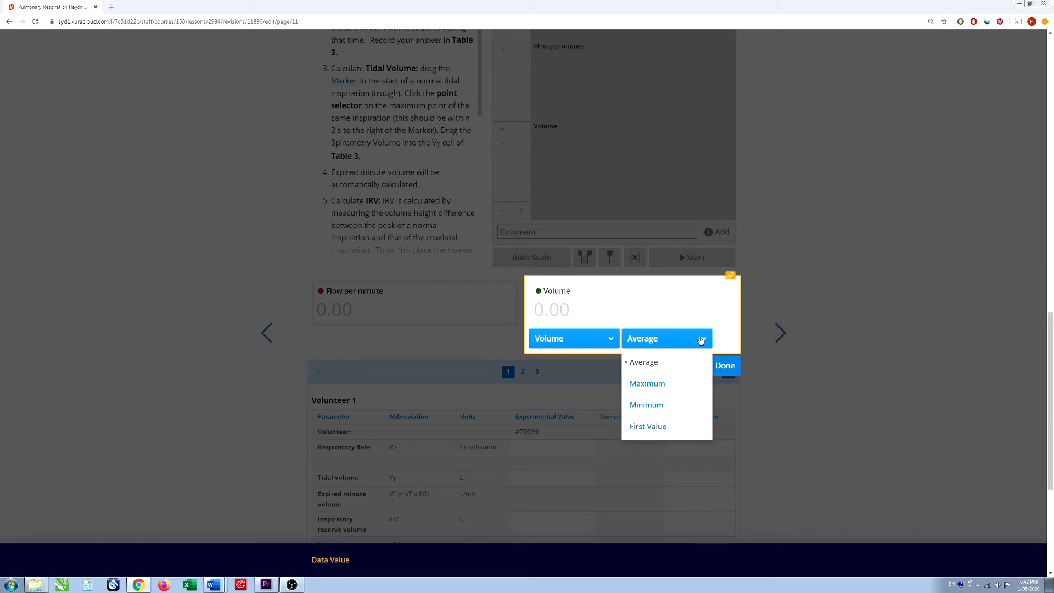
pyautogui.click(653, 385)
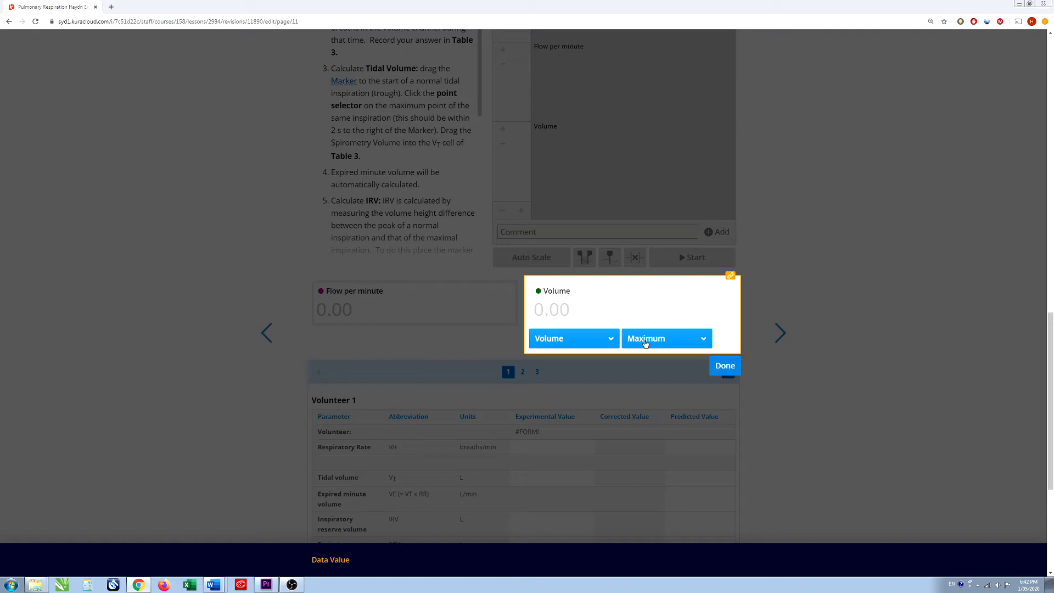
pyautogui.click(727, 370)
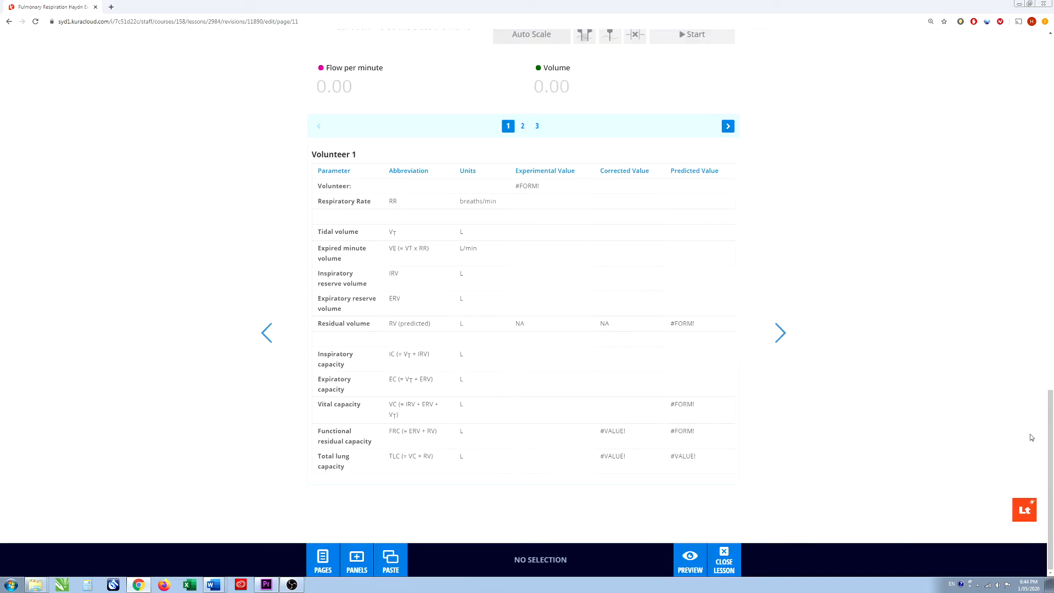
# Set the Procedure section's Data Sampling panel to Graded assessment and open its answer for editing
pyautogui.moveTo(1049, 422); pyautogui.dragTo(1049, 97)
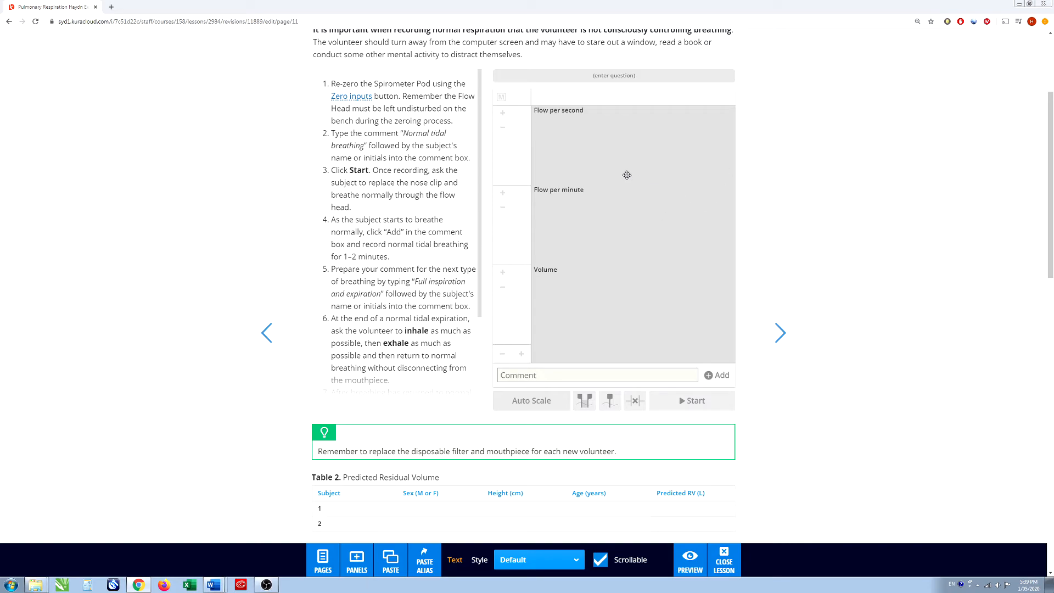
pyautogui.click(641, 206)
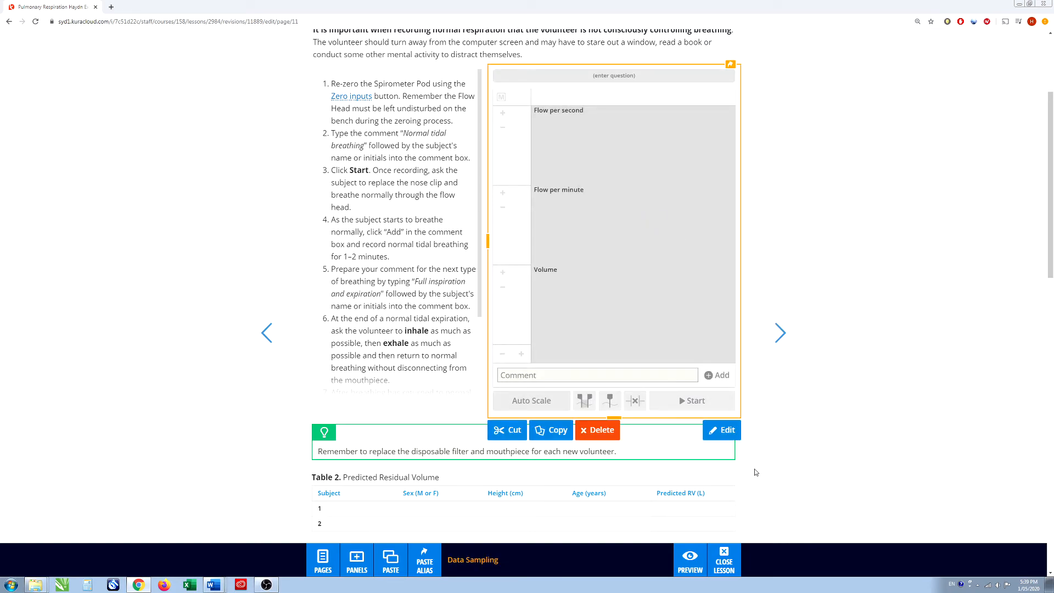
pyautogui.scroll(-5, 790, 414)
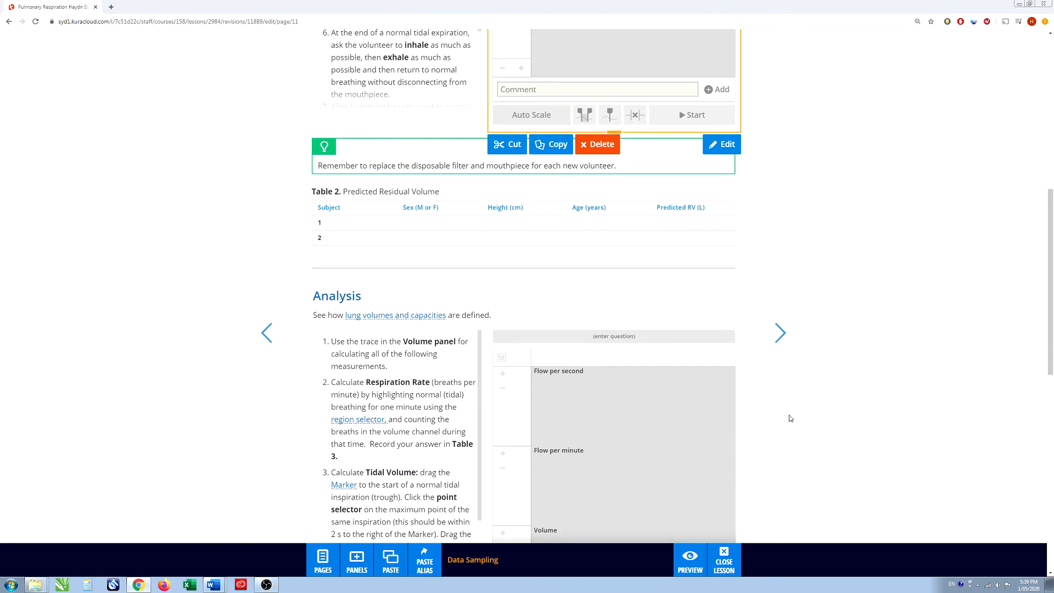
pyautogui.scroll(4, 791, 418)
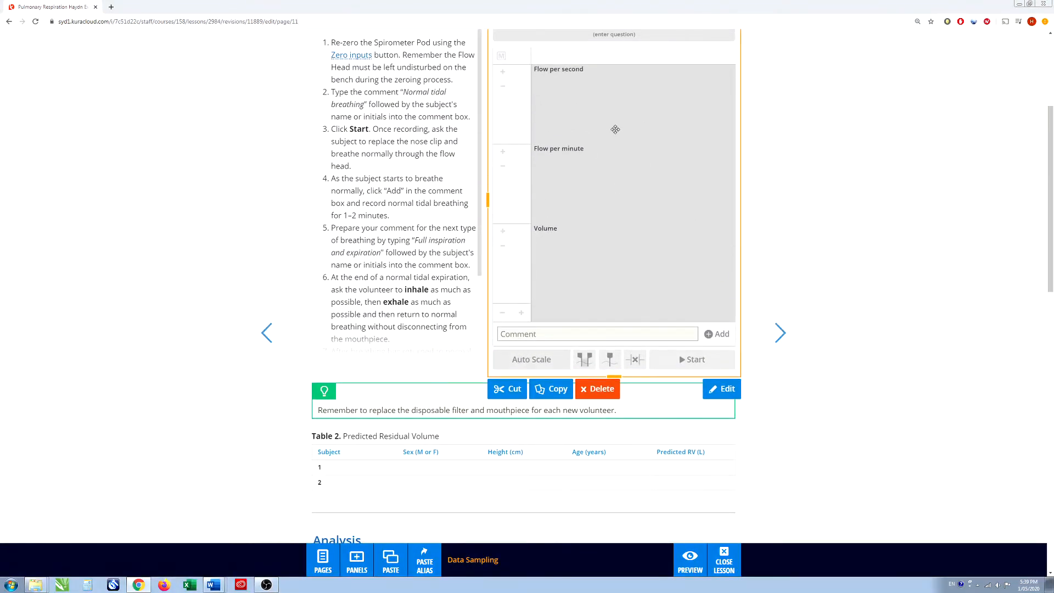
pyautogui.click(724, 390)
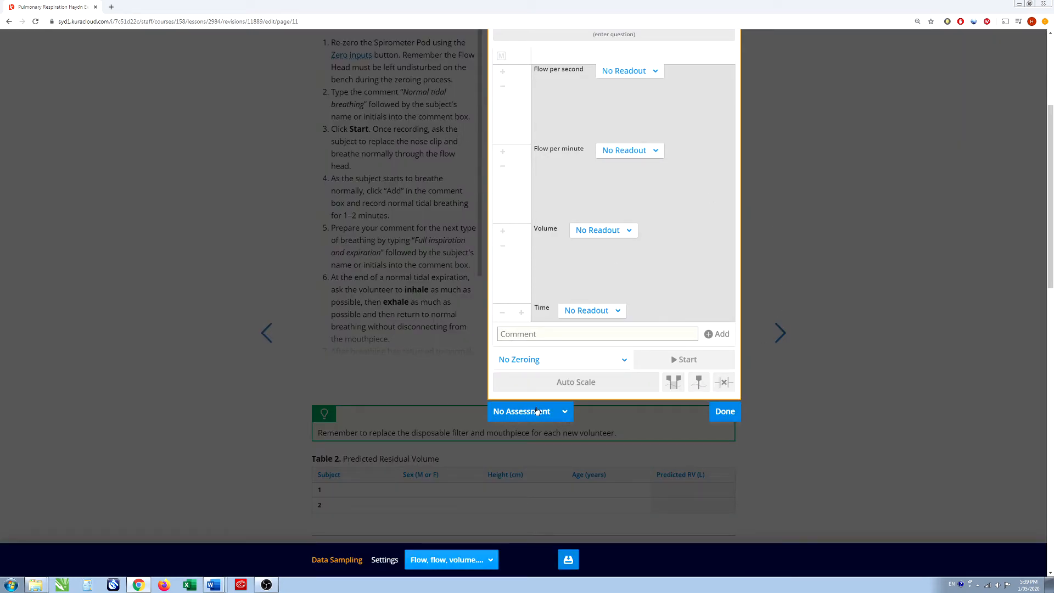
pyautogui.click(561, 412)
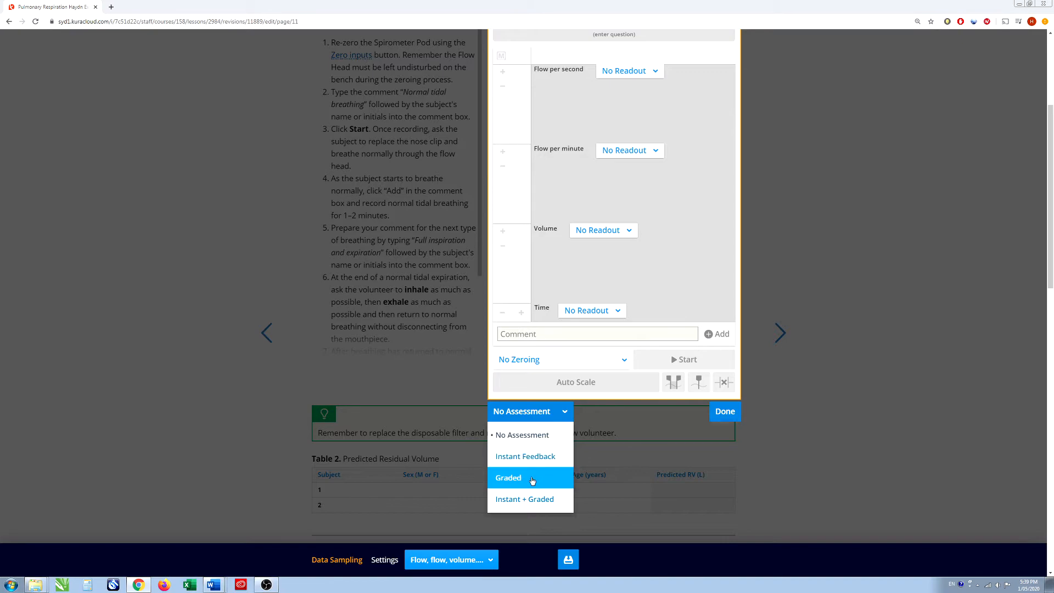
pyautogui.click(532, 479)
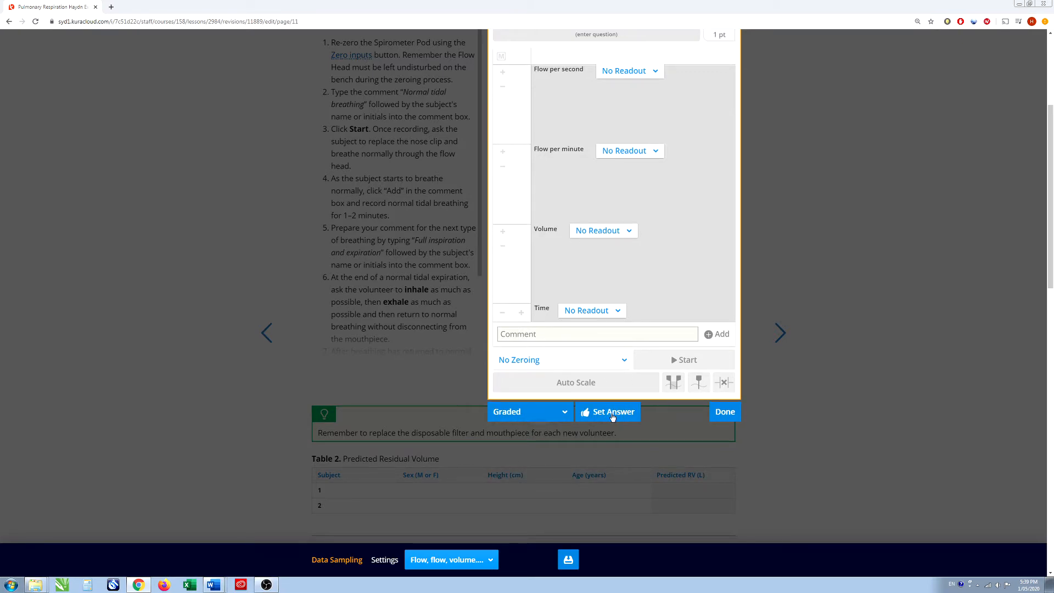
pyautogui.click(612, 412)
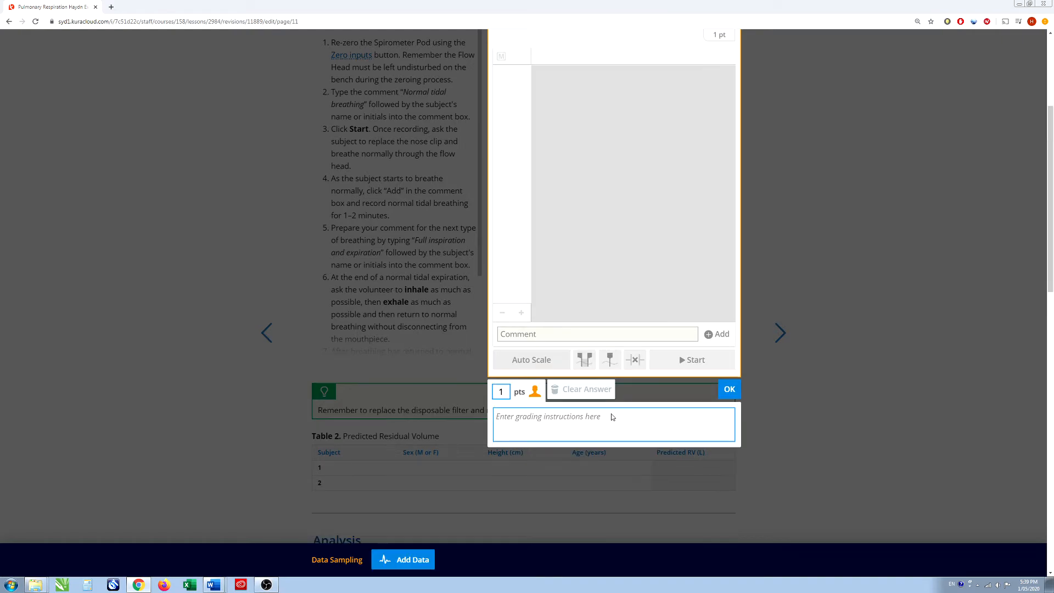
# Add Pg 6 - Full breath 1.adicht from the Example Data for Respiratory Prac folder as the answer data and accept it
pyautogui.click(408, 562)
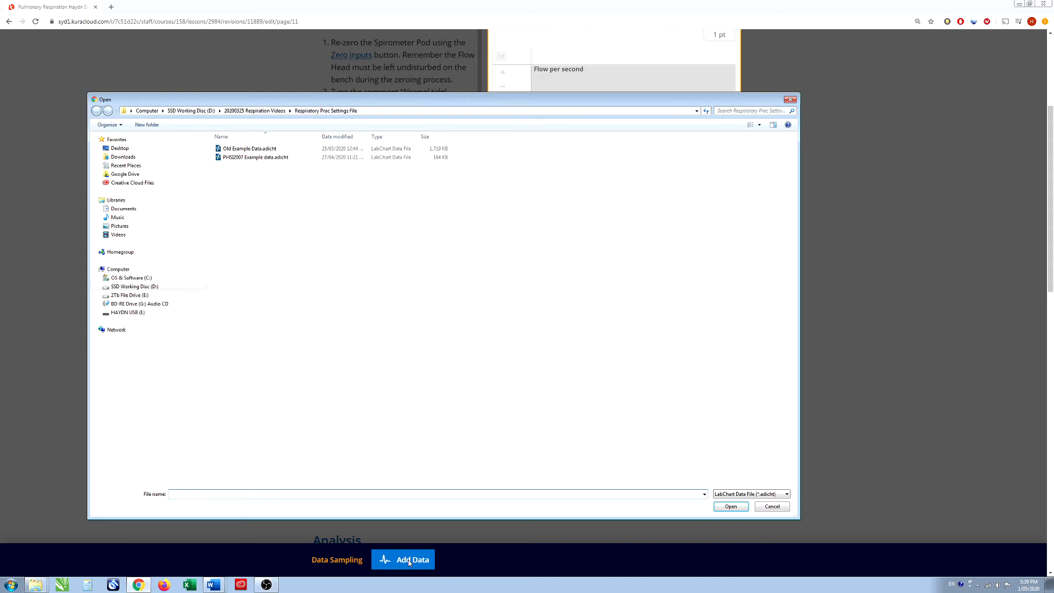
pyautogui.click(268, 111)
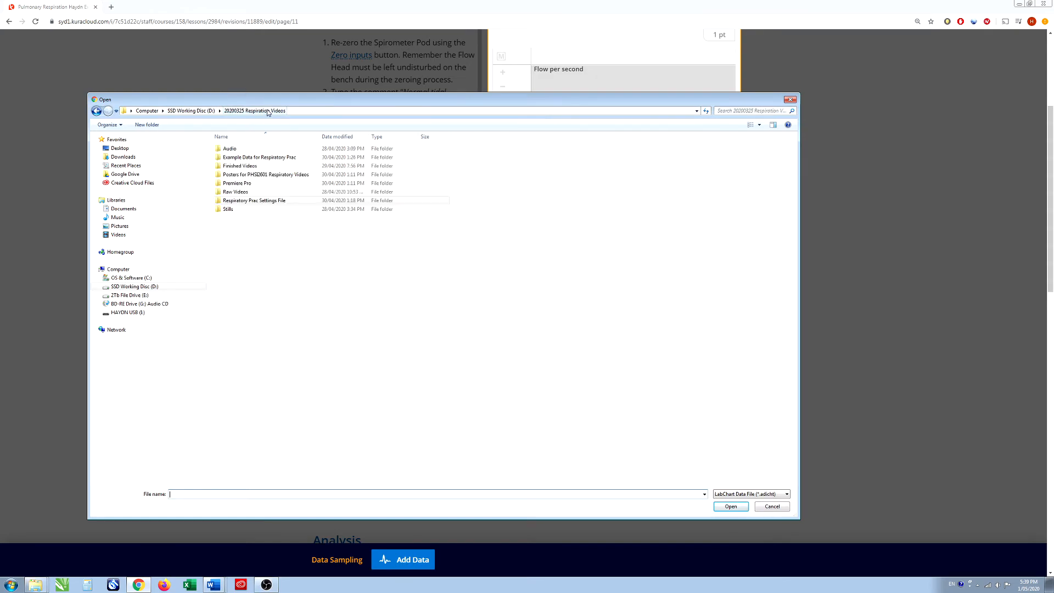
pyautogui.doubleClick(262, 157)
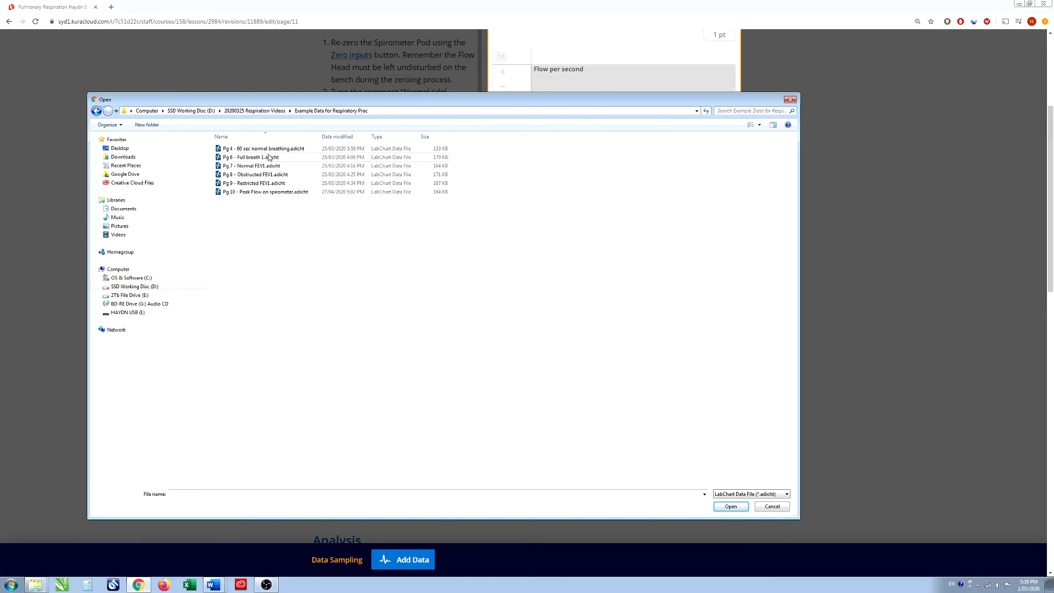
pyautogui.click(252, 160)
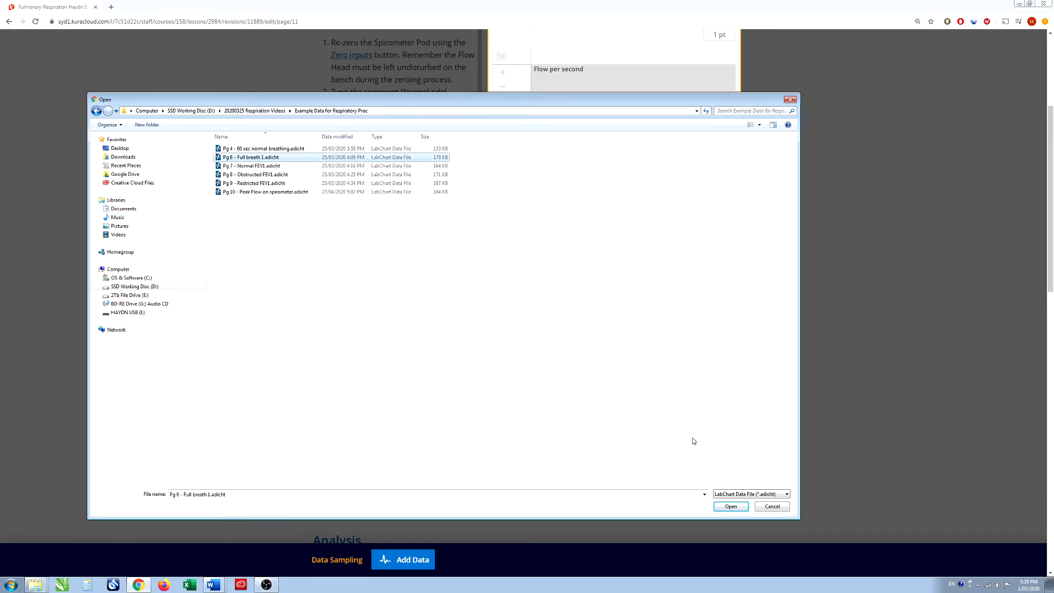
pyautogui.click(738, 506)
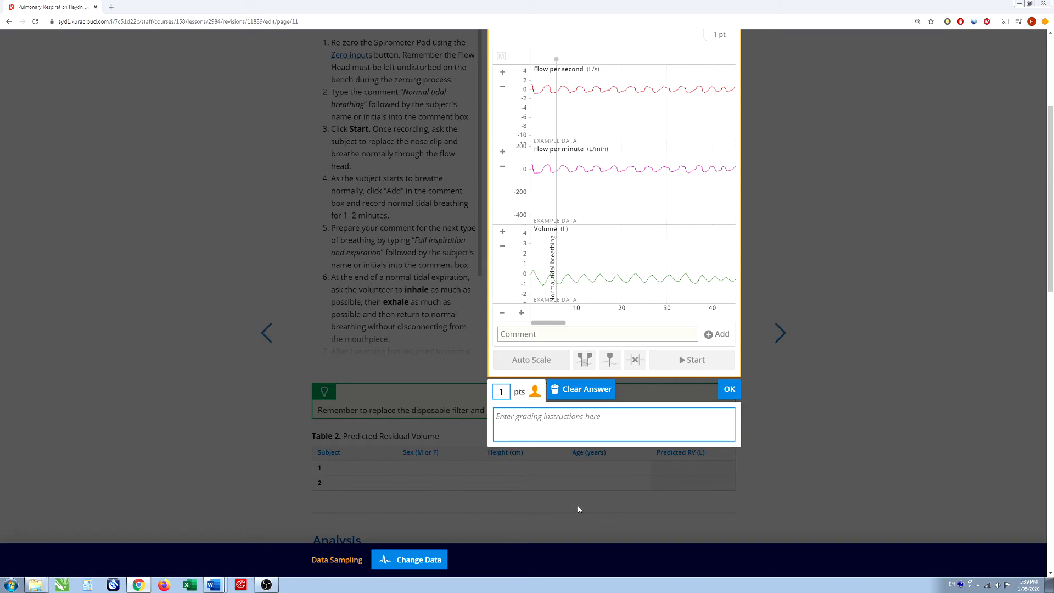
pyautogui.click(725, 390)
# Return the Procedure section's Data Sampling panel to No Assessment and finish editing it
pyautogui.click(550, 416)
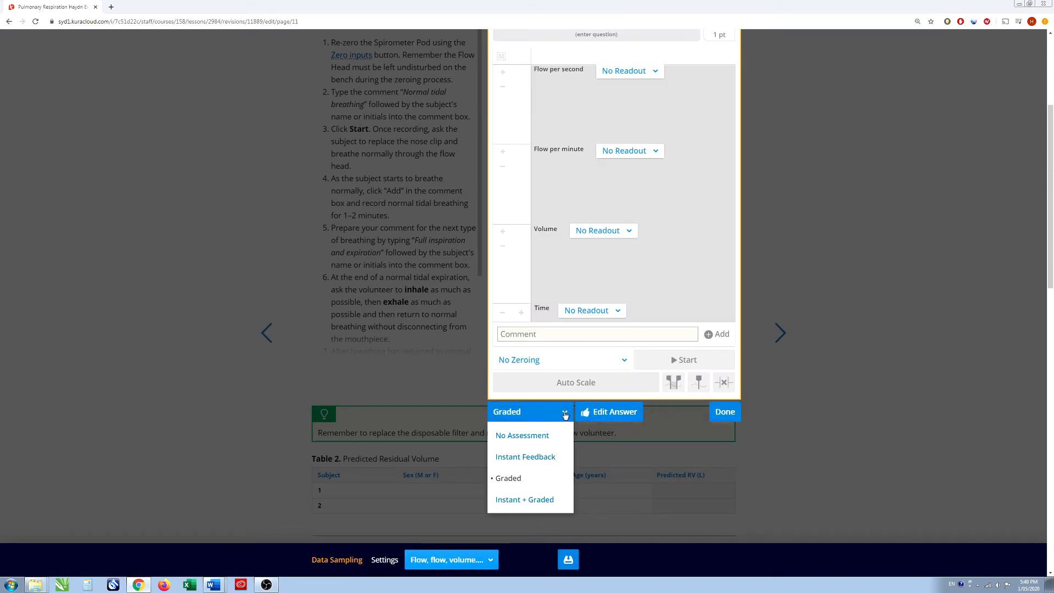
pyautogui.click(538, 436)
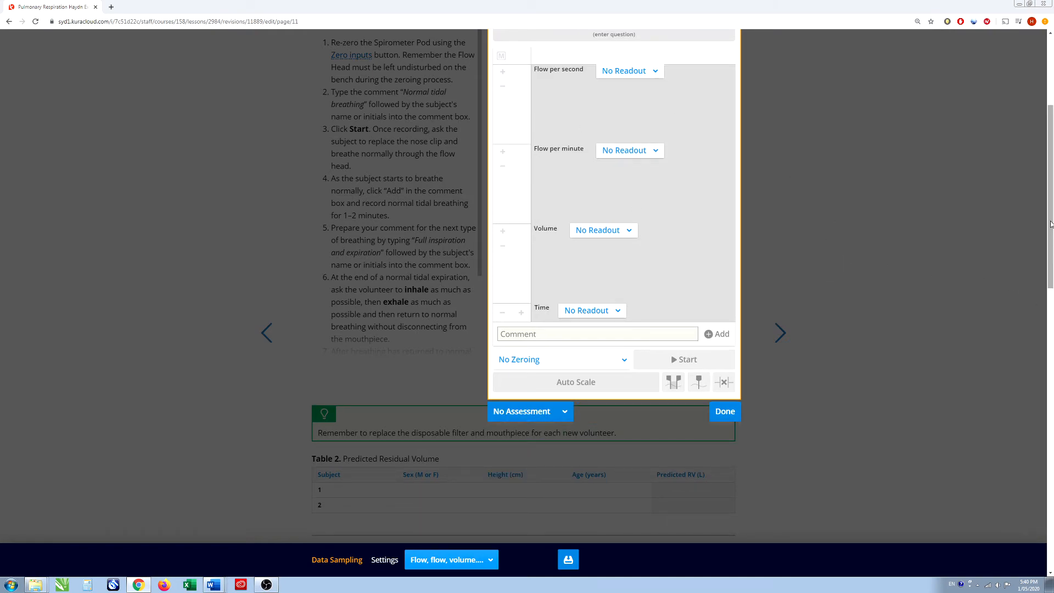
pyautogui.scroll(2, 1049, 219)
pyautogui.scroll(-2, 1048, 180)
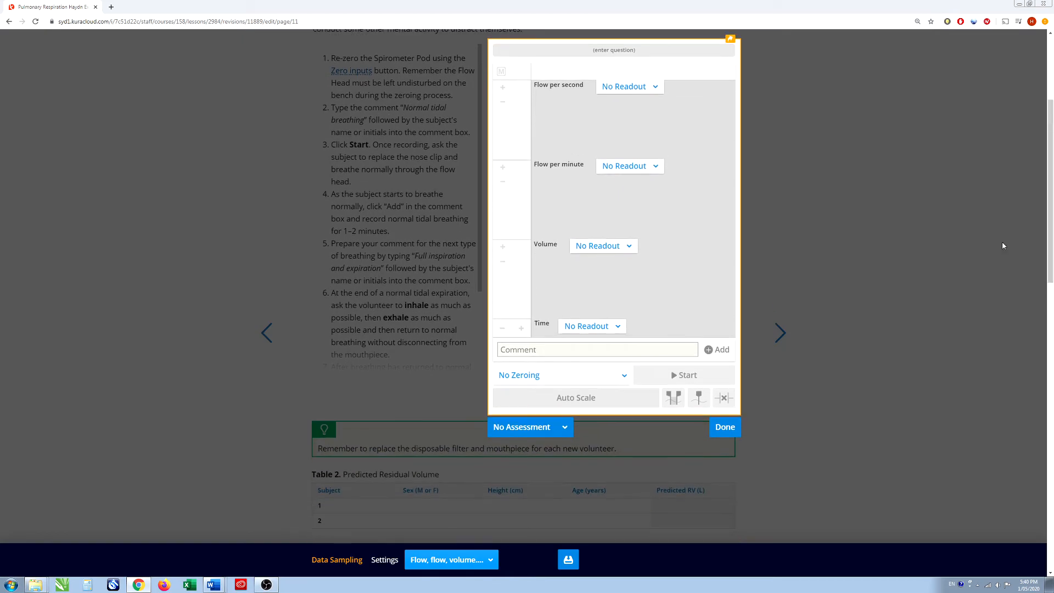
pyautogui.click(724, 427)
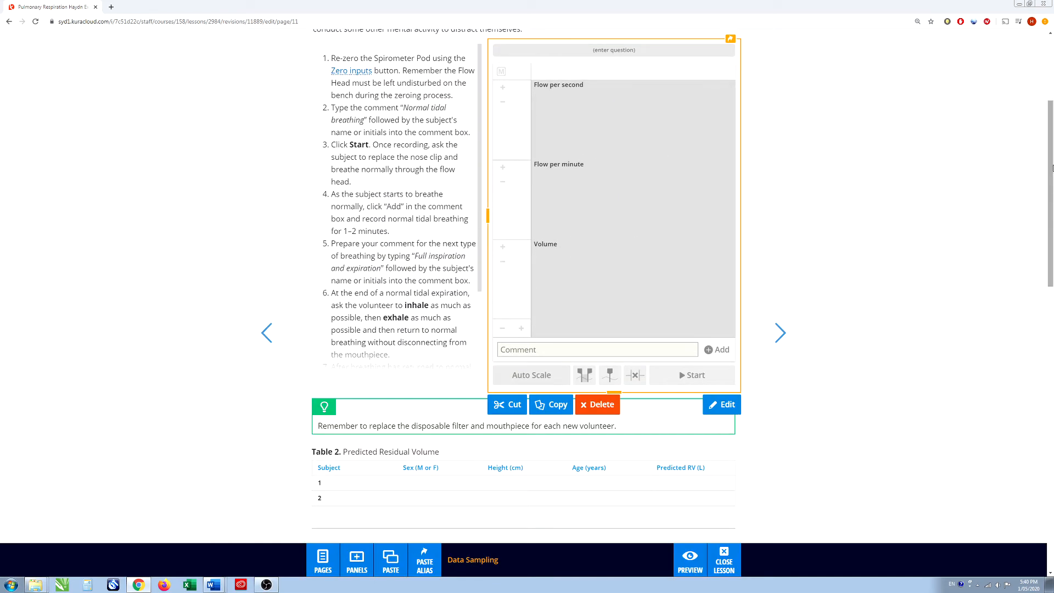
pyautogui.scroll(-10, 1050, 155)
pyautogui.scroll(12, 1014, 355)
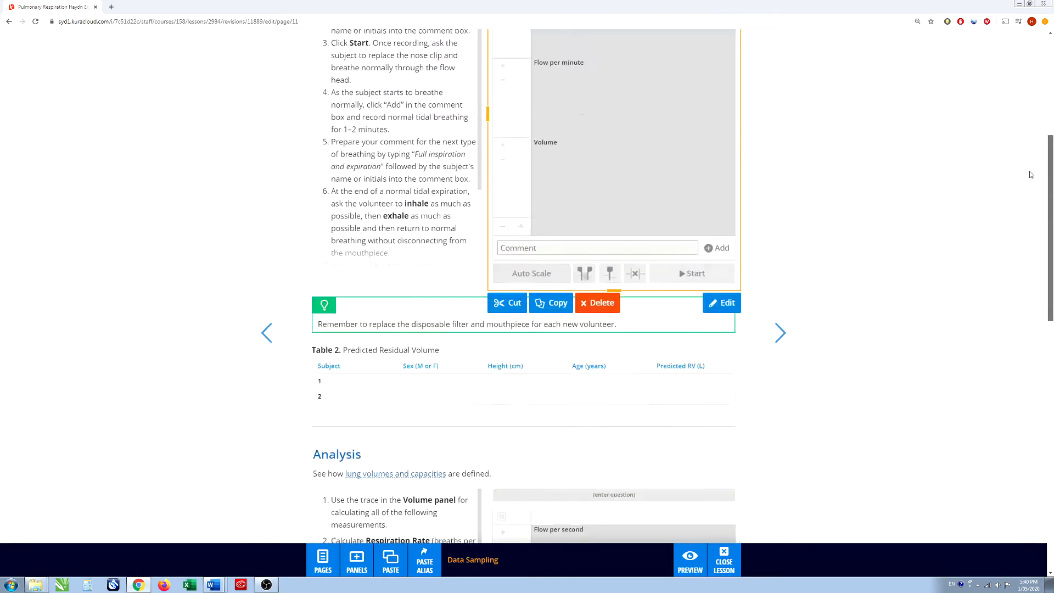
# Preview the Experiment 3 page and try to use example data in the Procedure section's Data Sampling panel
pyautogui.click(691, 561)
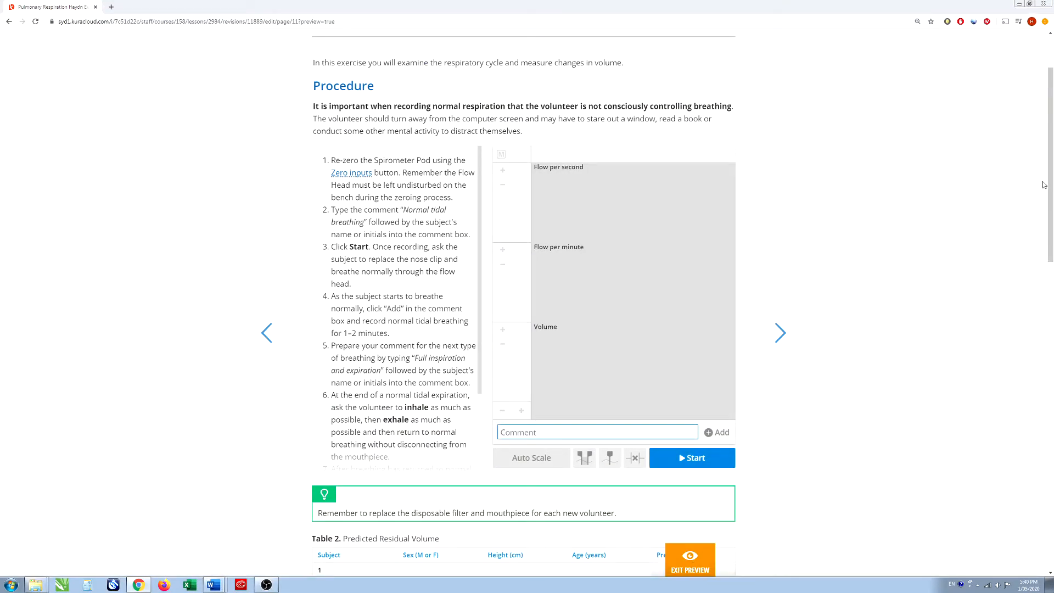
pyautogui.scroll(-9, 1044, 184)
pyautogui.scroll(4, 1026, 274)
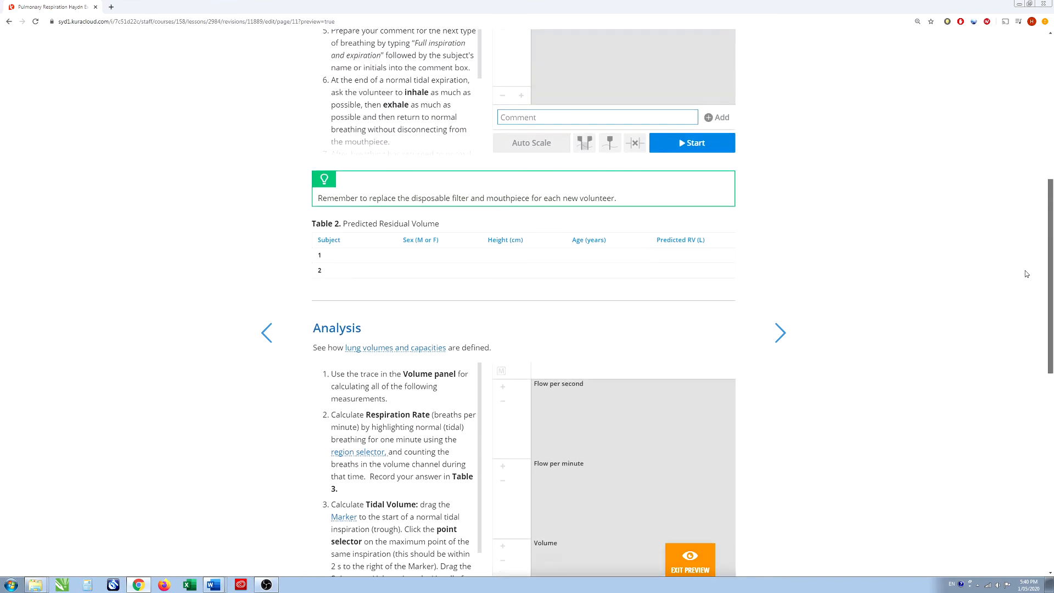
pyautogui.scroll(5, 1026, 273)
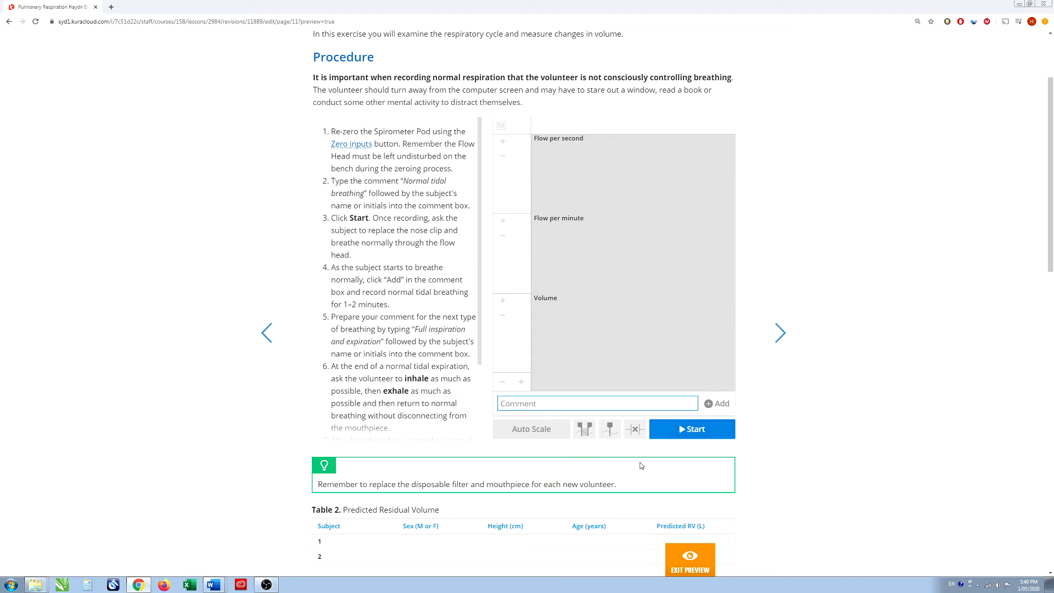
pyautogui.click(694, 430)
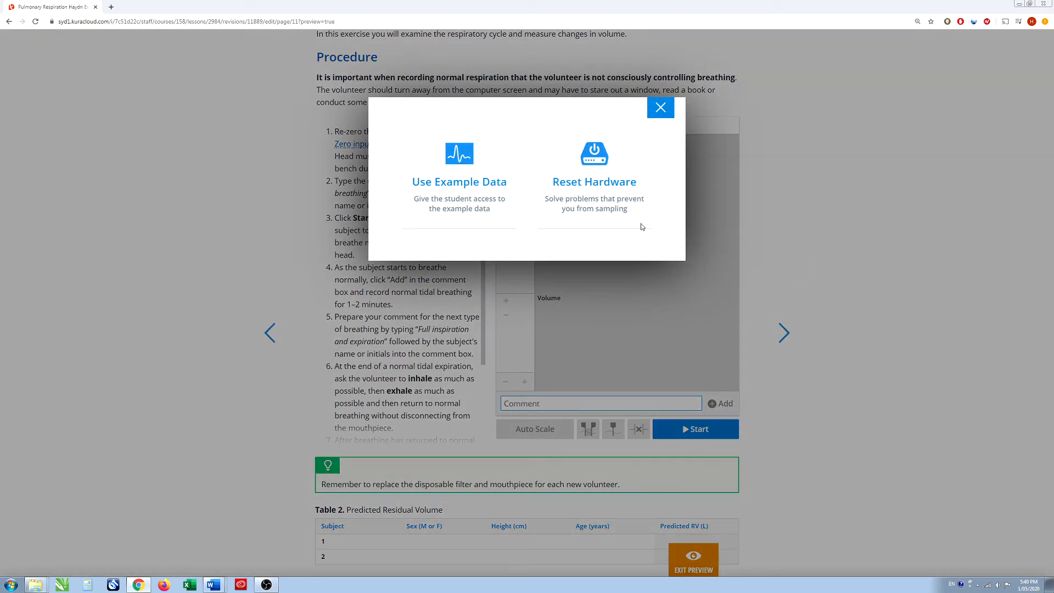
pyautogui.click(459, 192)
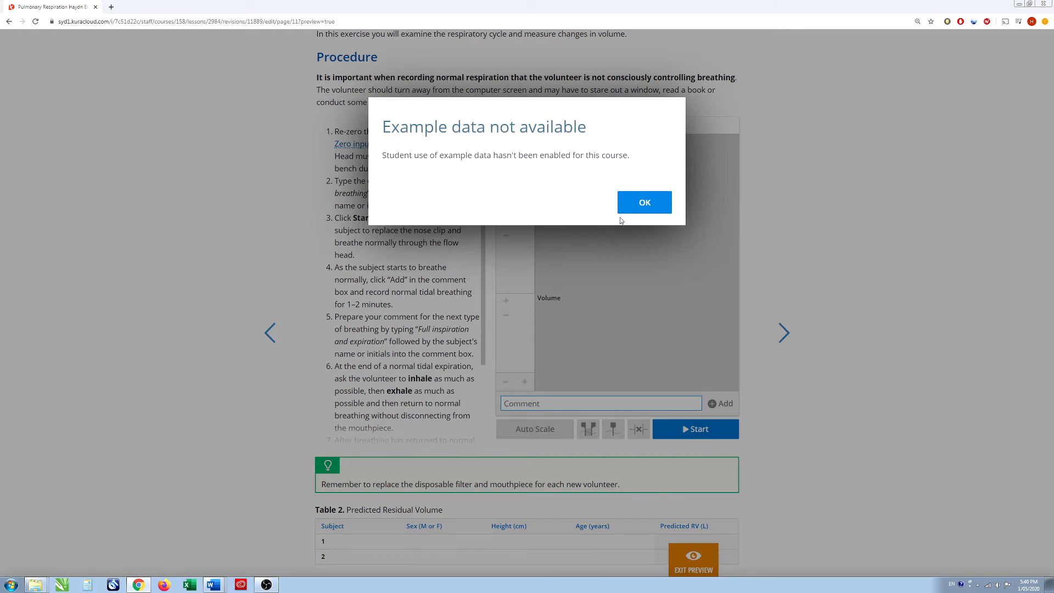
pyautogui.click(645, 204)
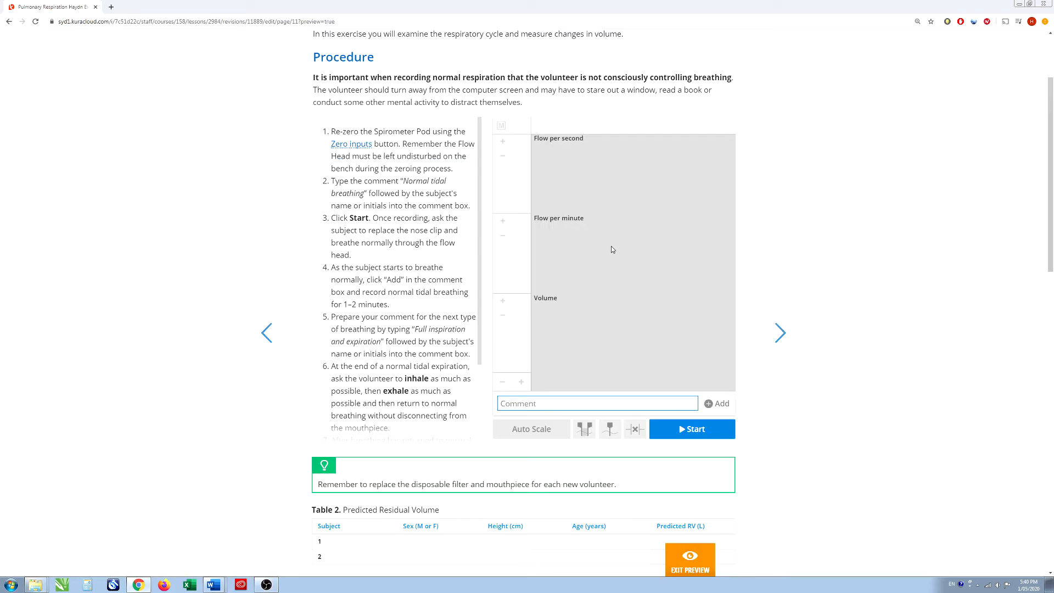
pyautogui.click(691, 429)
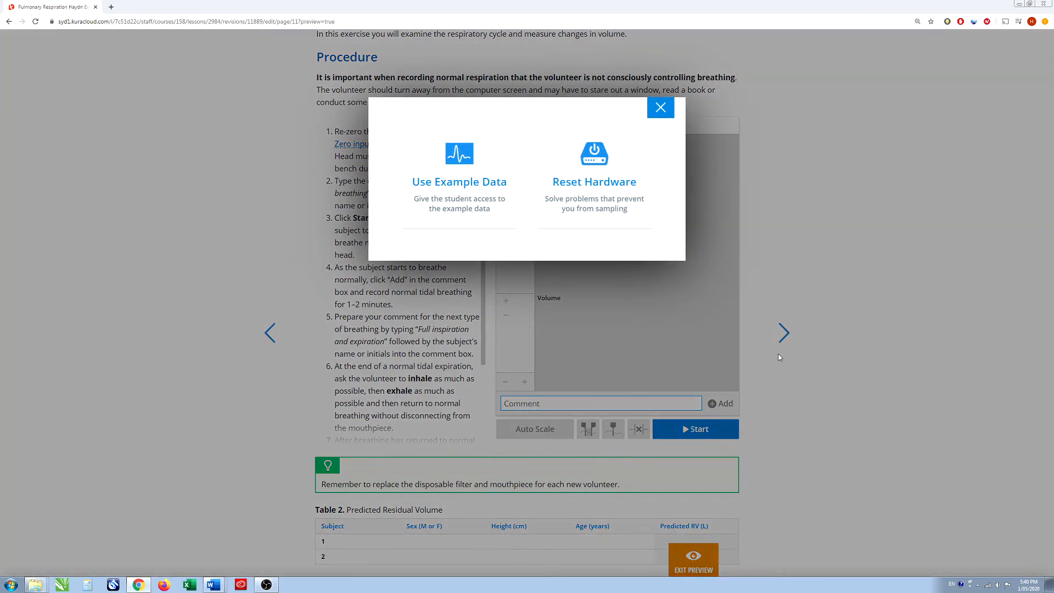
pyautogui.click(451, 174)
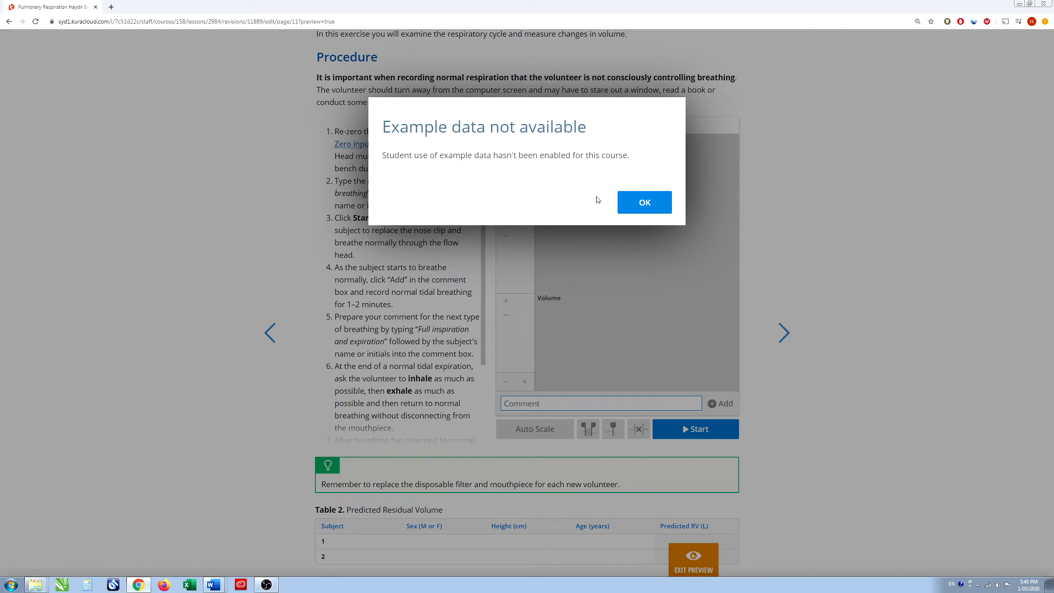
pyautogui.click(645, 202)
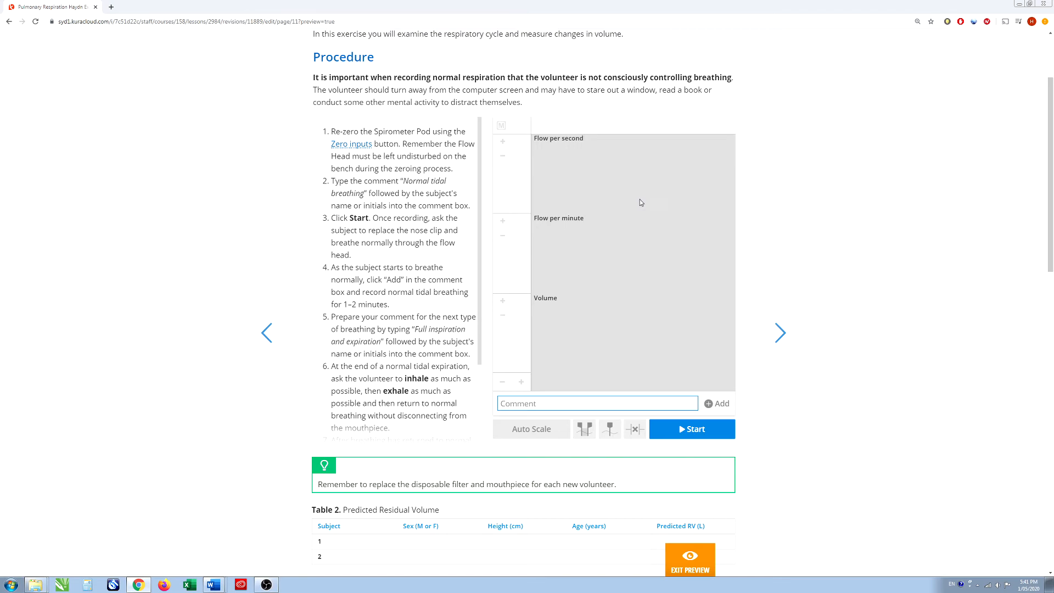
# Leave the lesson and set the course's Example Data Settings to On by default
pyautogui.scroll(3, 1031, 219)
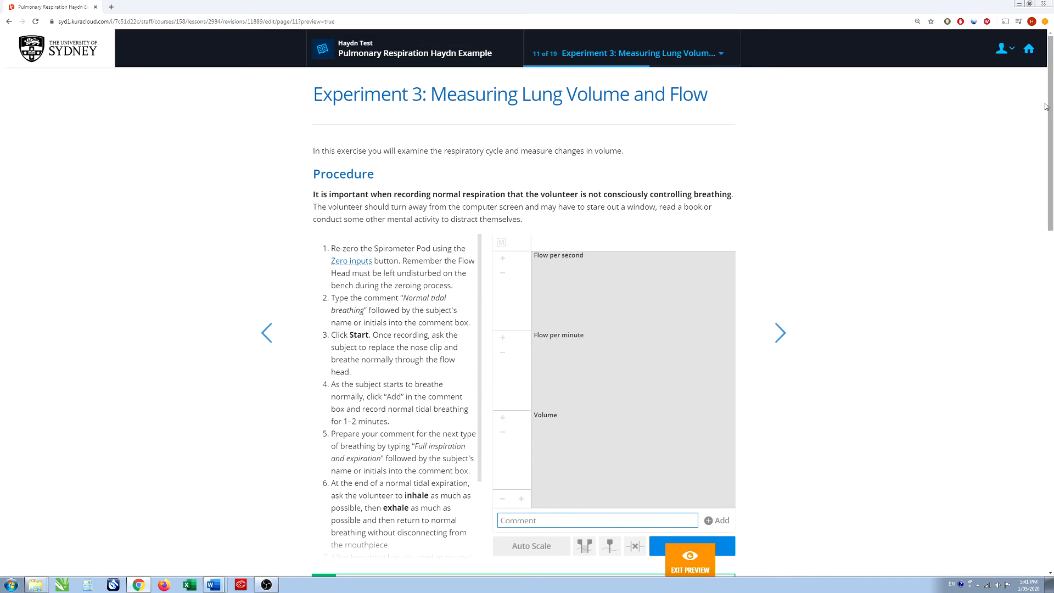
pyautogui.click(1029, 50)
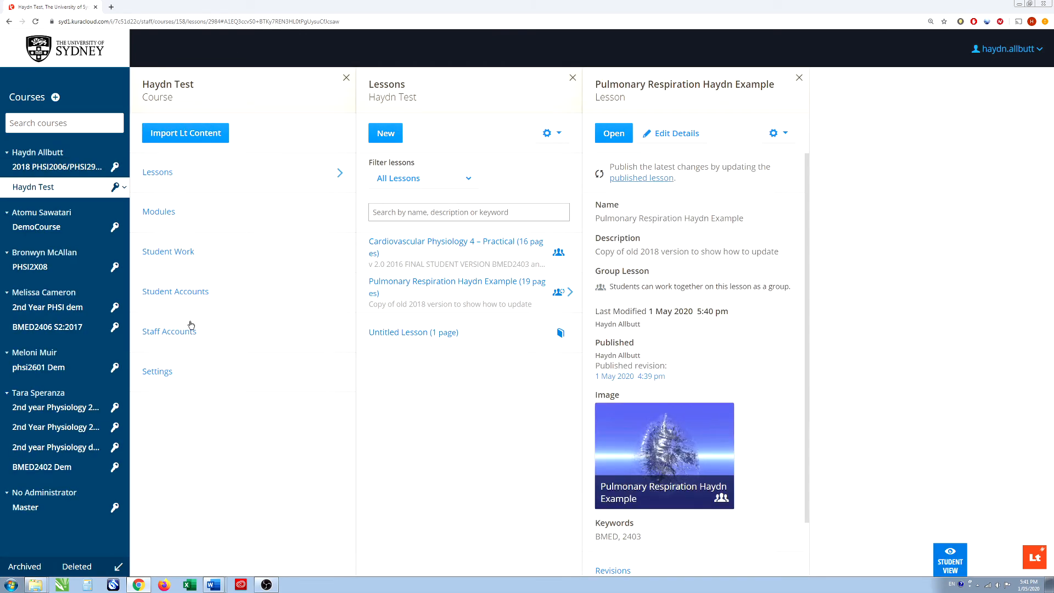
pyautogui.click(159, 373)
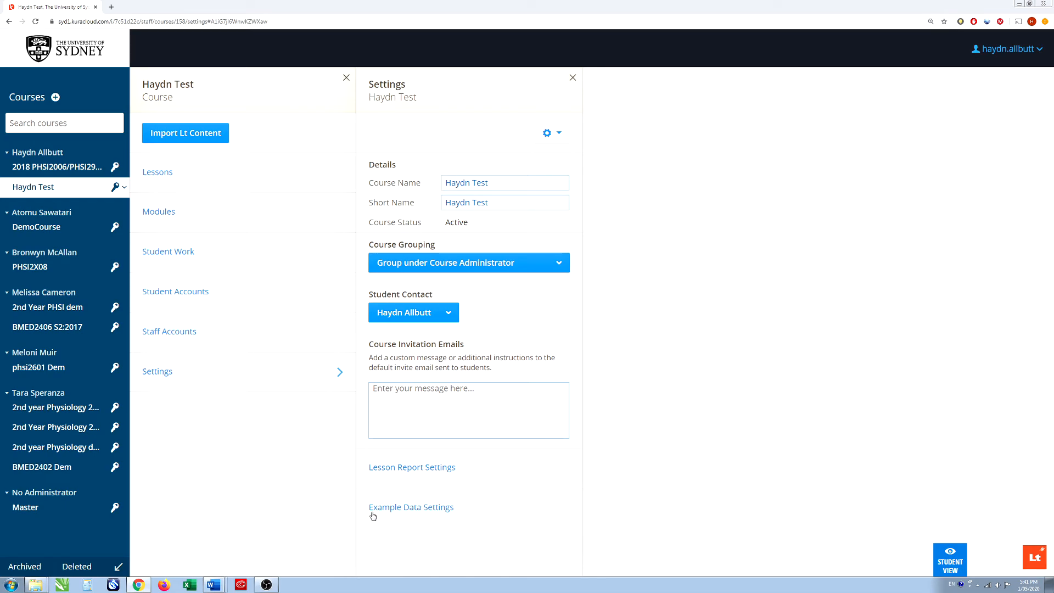
pyautogui.click(417, 507)
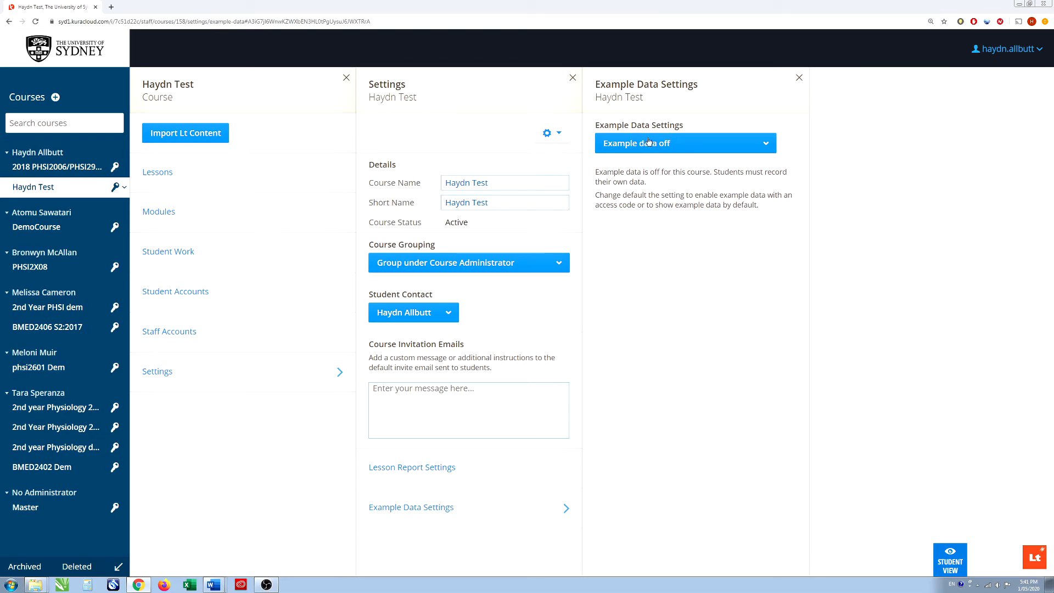
pyautogui.click(675, 145)
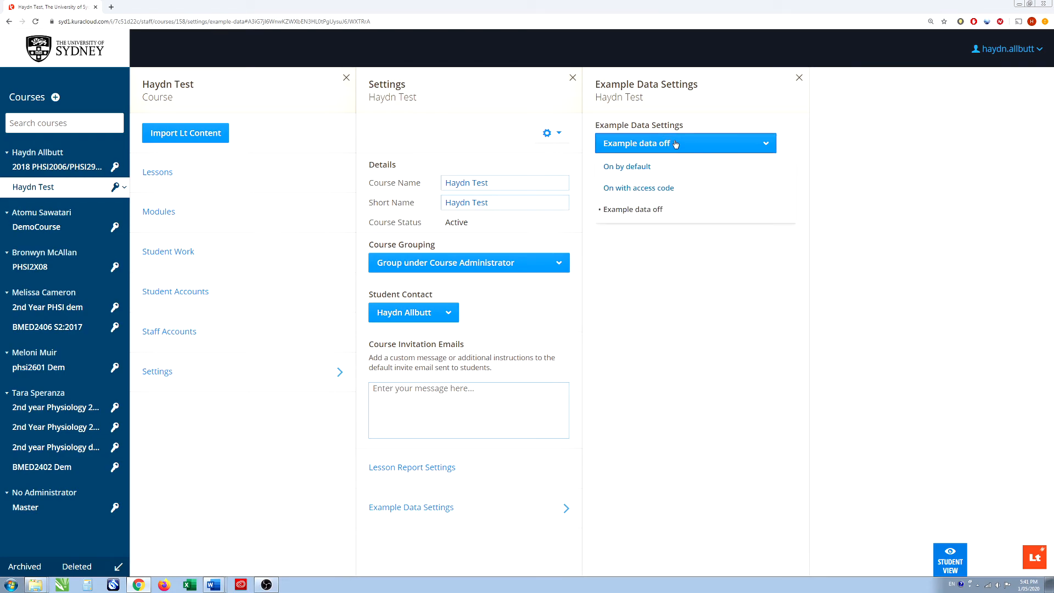
pyautogui.click(635, 170)
pyautogui.click(647, 145)
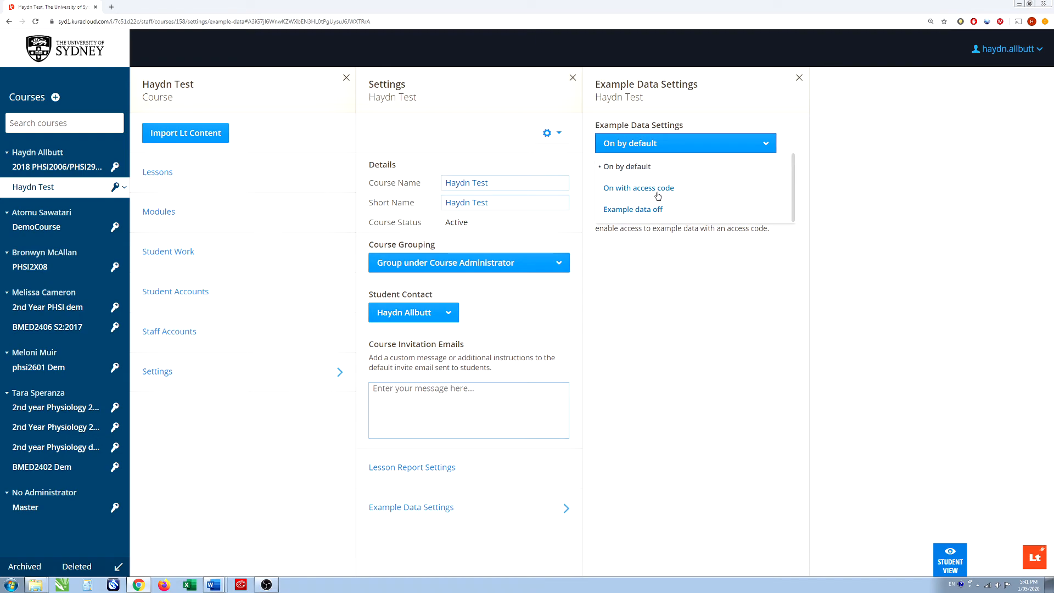
pyautogui.click(625, 168)
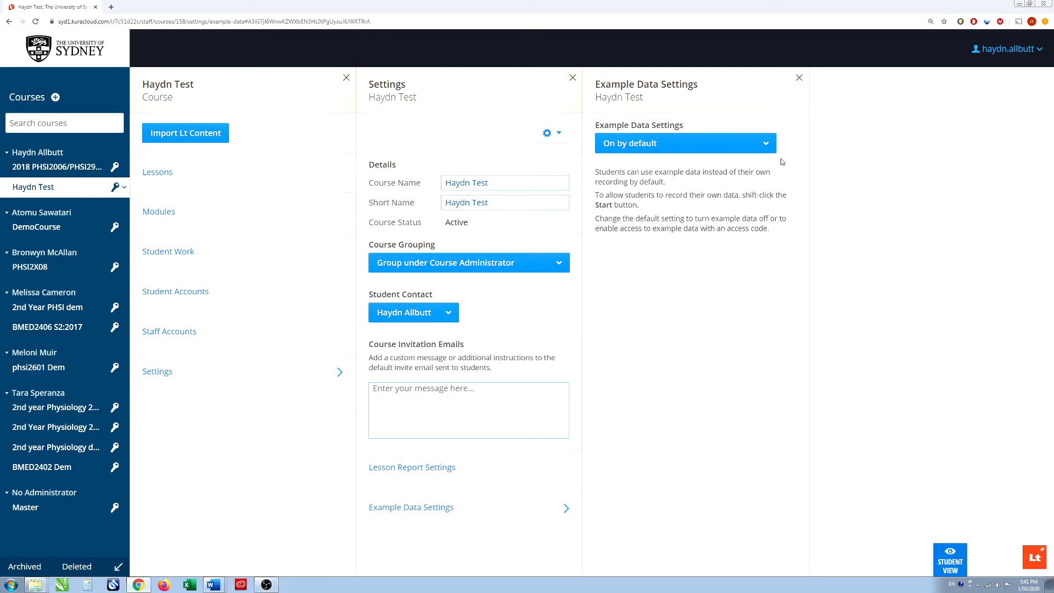
# Close the course settings and reopen the Pulmonary Respiration lesson at Experiment 3: Measuring Lung Volume and Flow
pyautogui.click(799, 78)
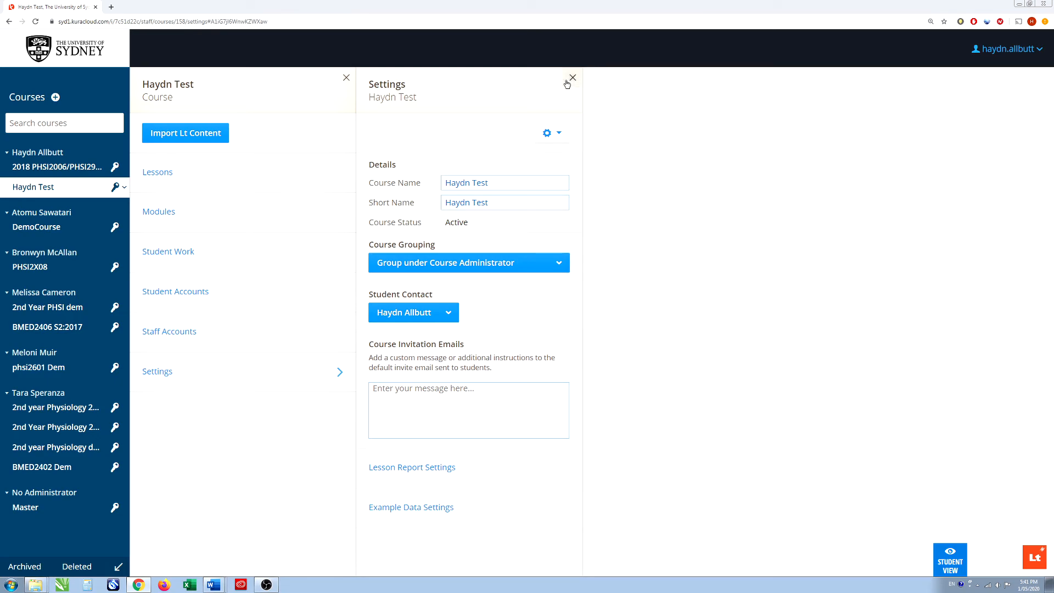
pyautogui.click(569, 81)
pyautogui.click(144, 171)
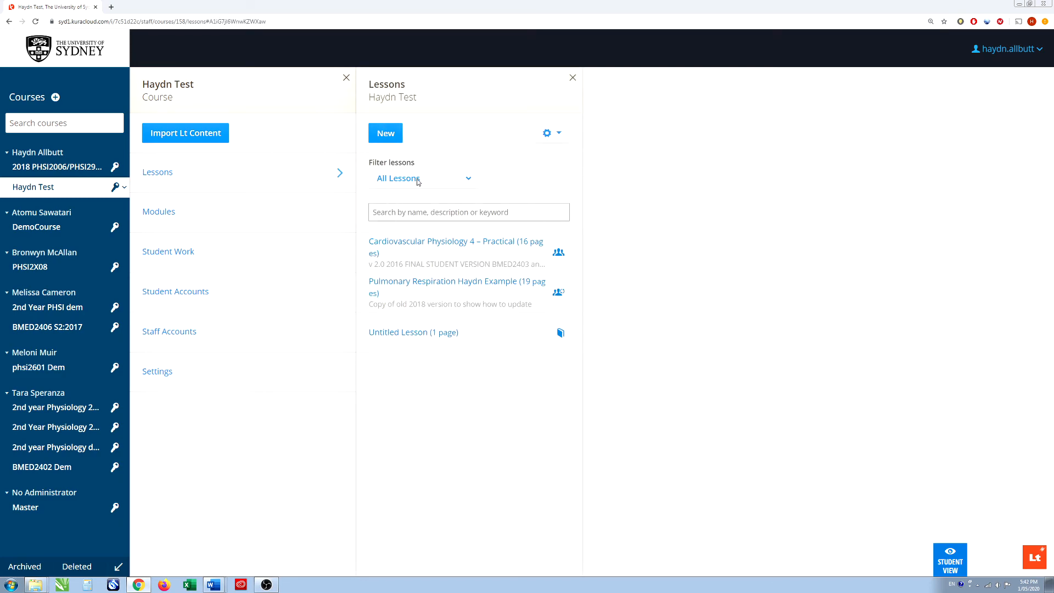
pyautogui.click(406, 288)
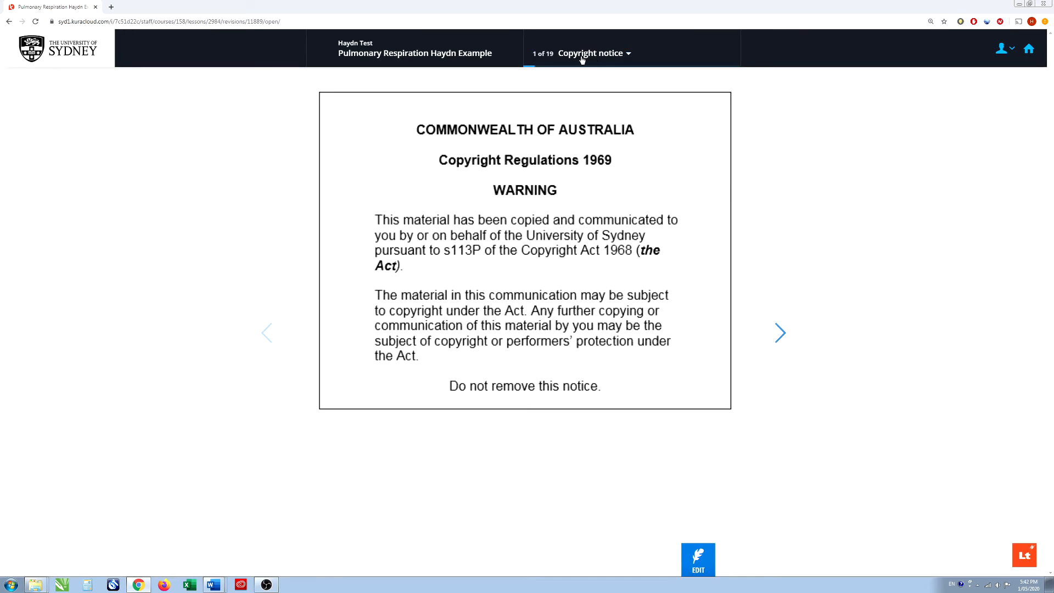
pyautogui.click(581, 57)
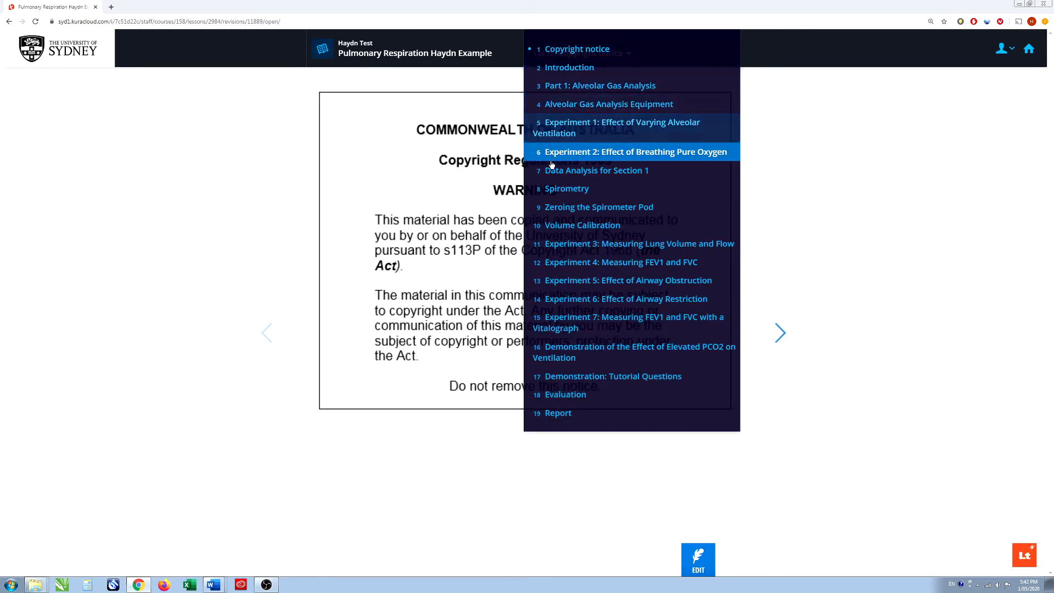
pyautogui.click(559, 248)
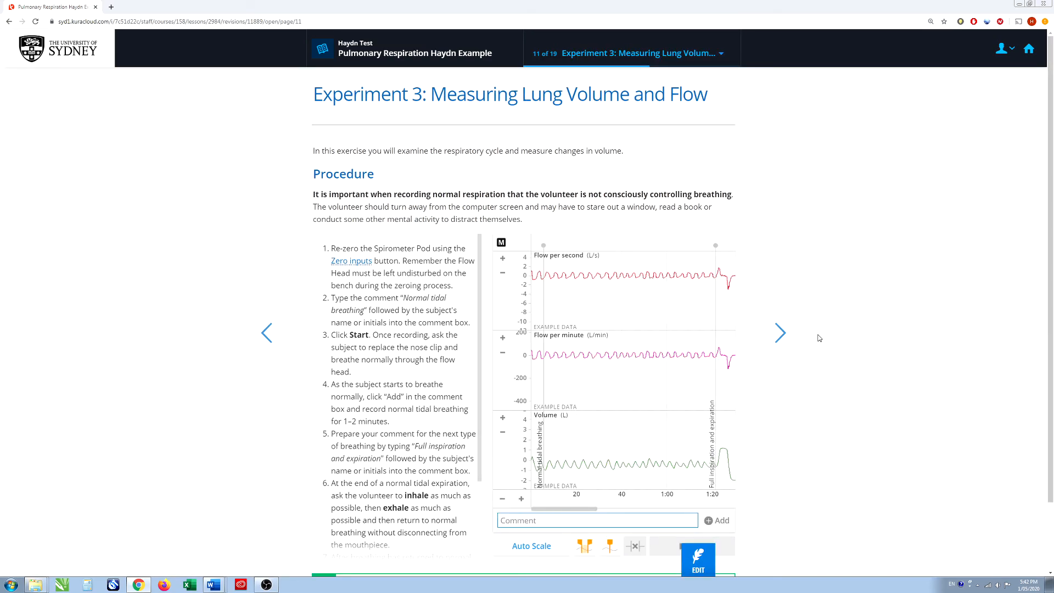
# Examine the example data traces in the Procedure and Analysis sampling panels of Experiments 3 and 4
pyautogui.scroll(-2, 820, 329)
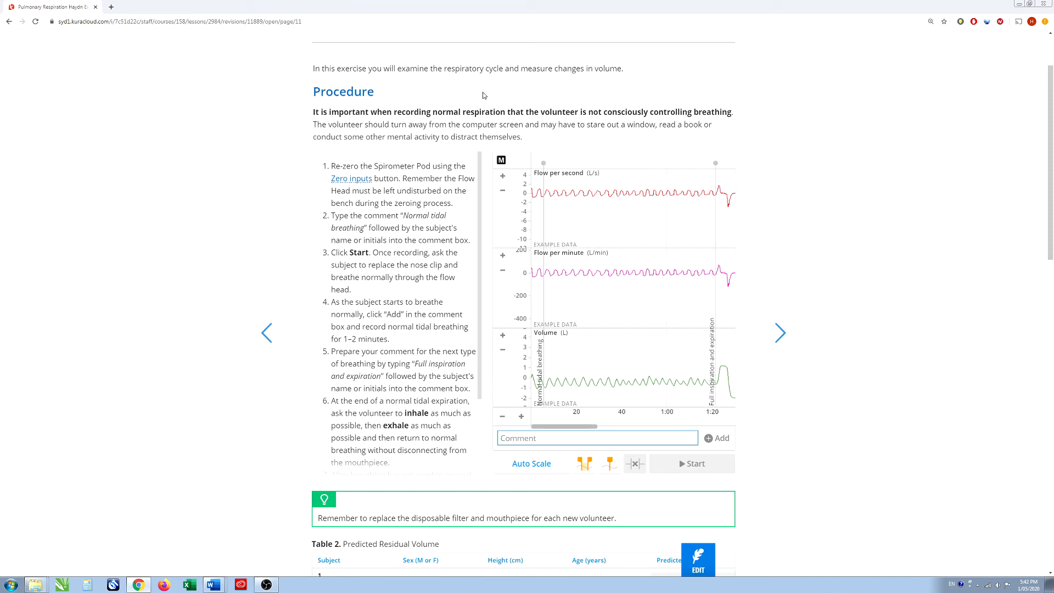
pyautogui.scroll(2, 410, 127)
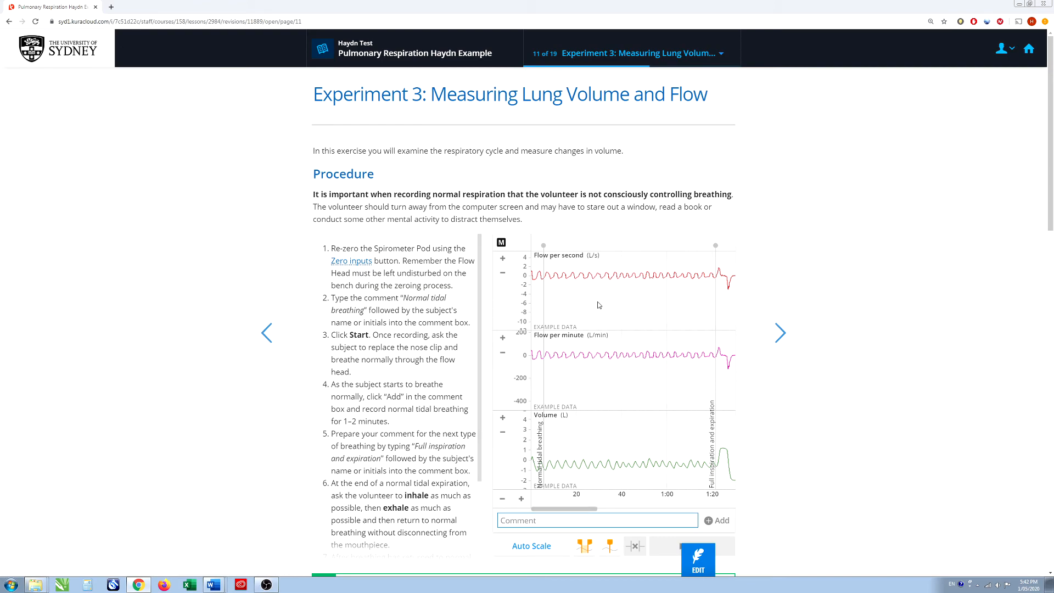
pyautogui.scroll(-6, 772, 379)
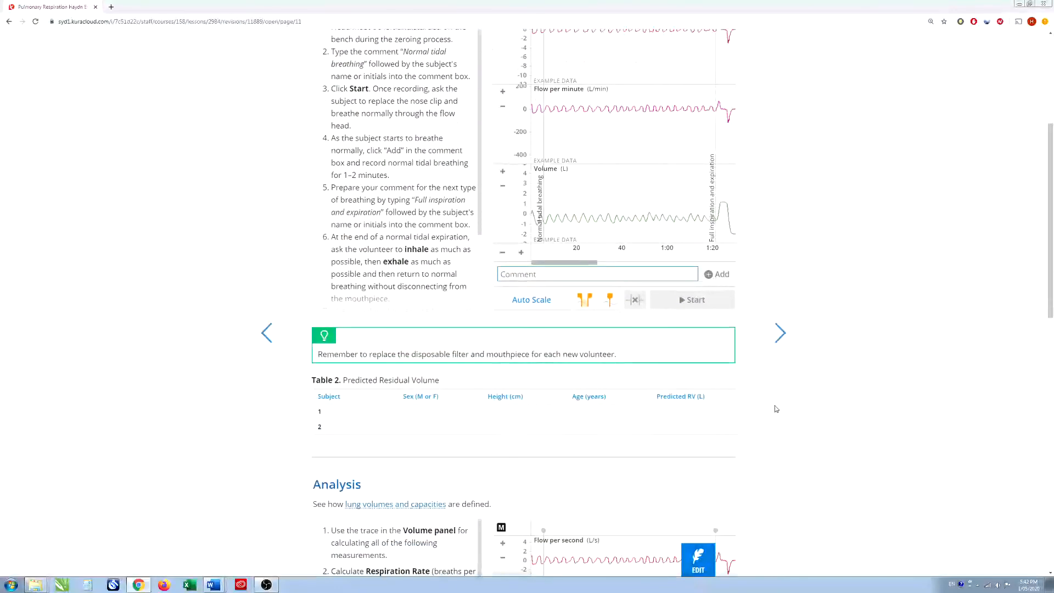
pyautogui.scroll(-5, 774, 417)
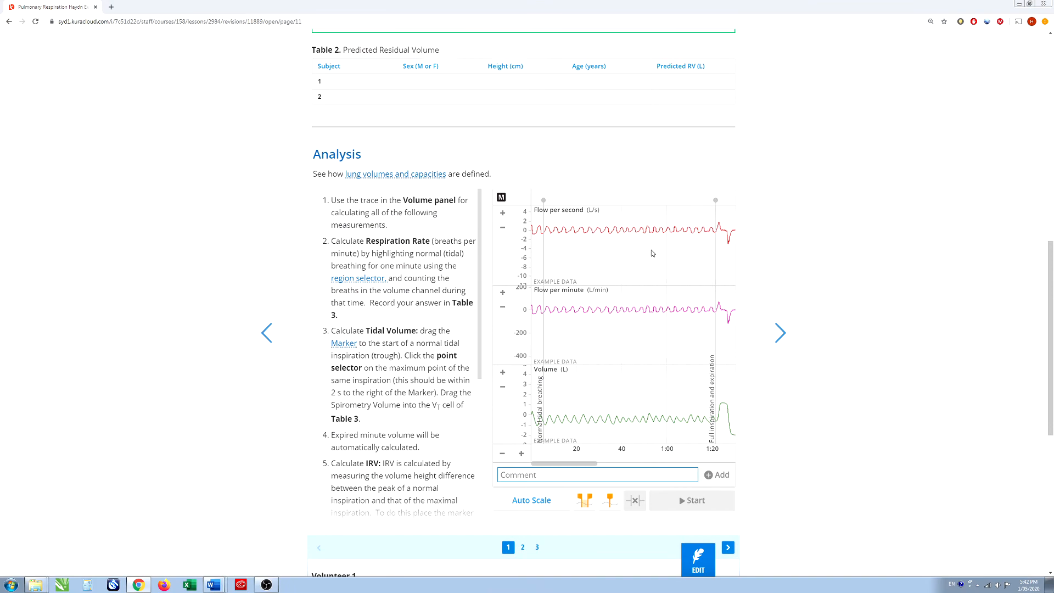
pyautogui.click(780, 332)
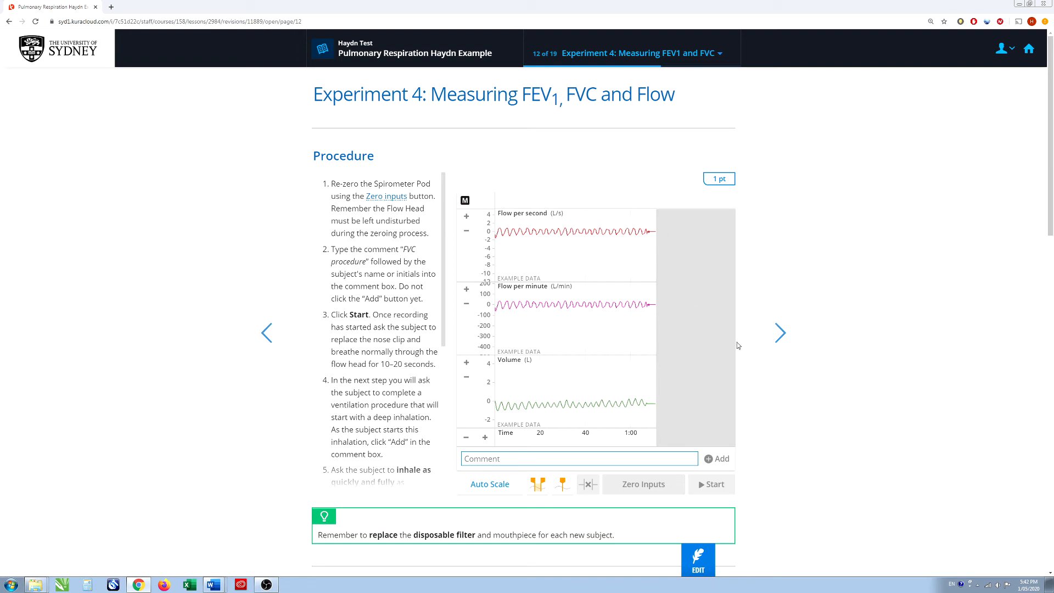
pyautogui.scroll(-7, 820, 329)
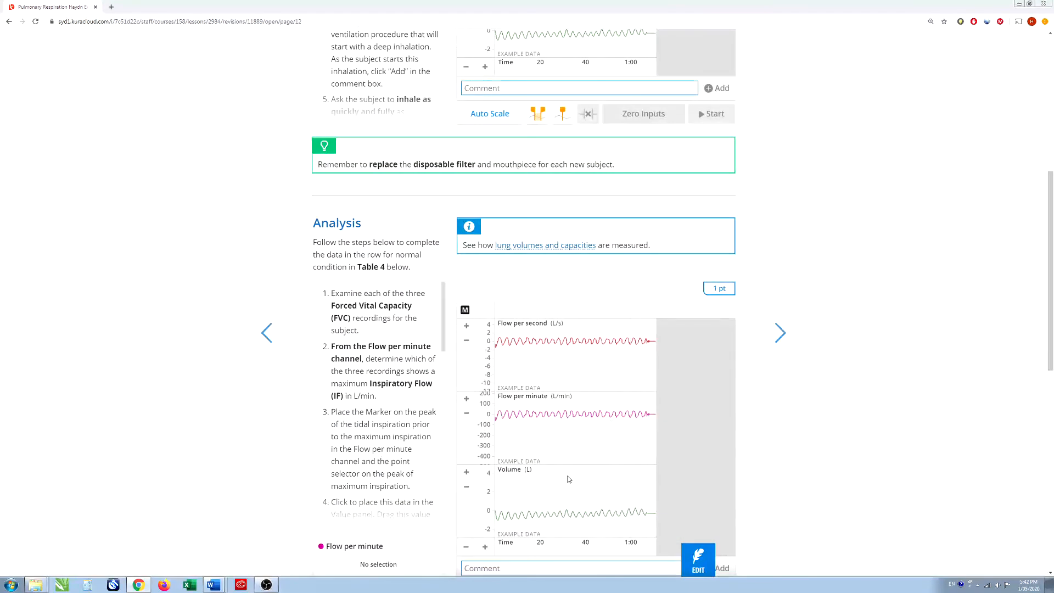
pyautogui.scroll(7, 806, 419)
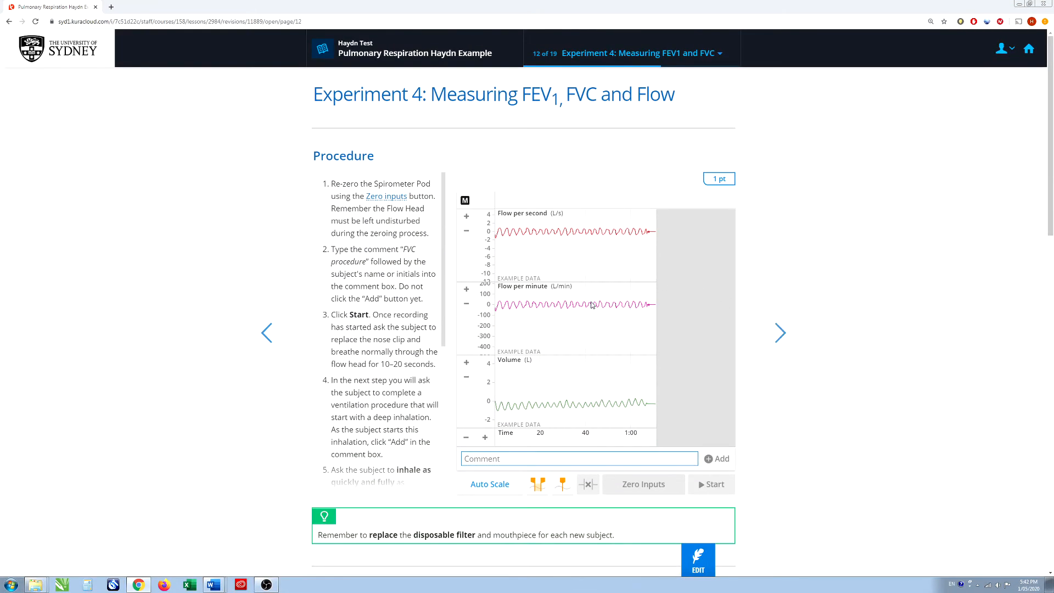
# Go to the Spirometry page and review the pages from Zeroing the Spirometer Pod through Volume Calibration to Experiment 3
pyautogui.click(647, 52)
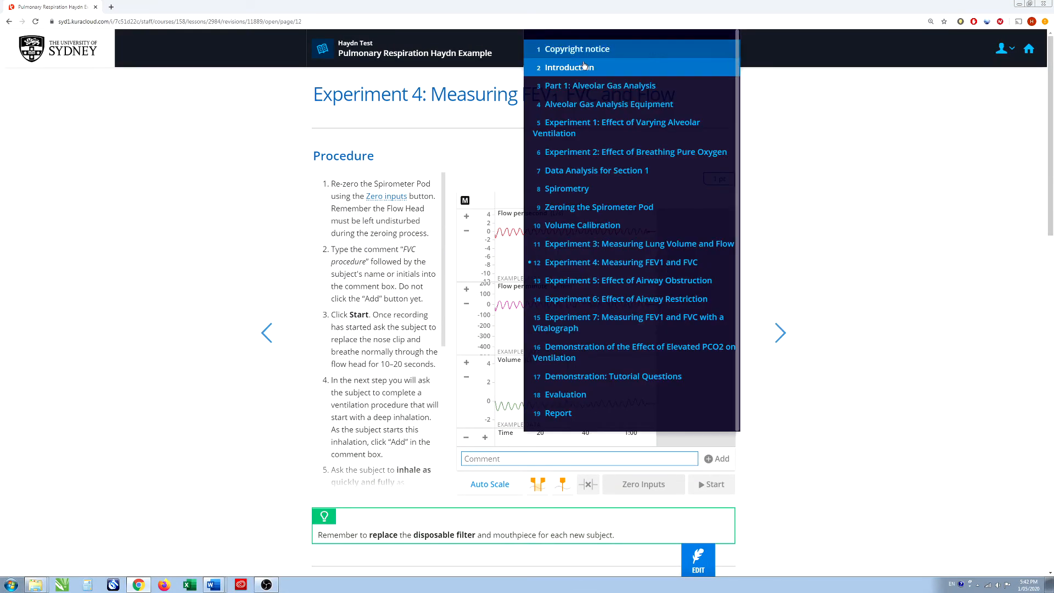
pyautogui.click(557, 196)
pyautogui.click(783, 346)
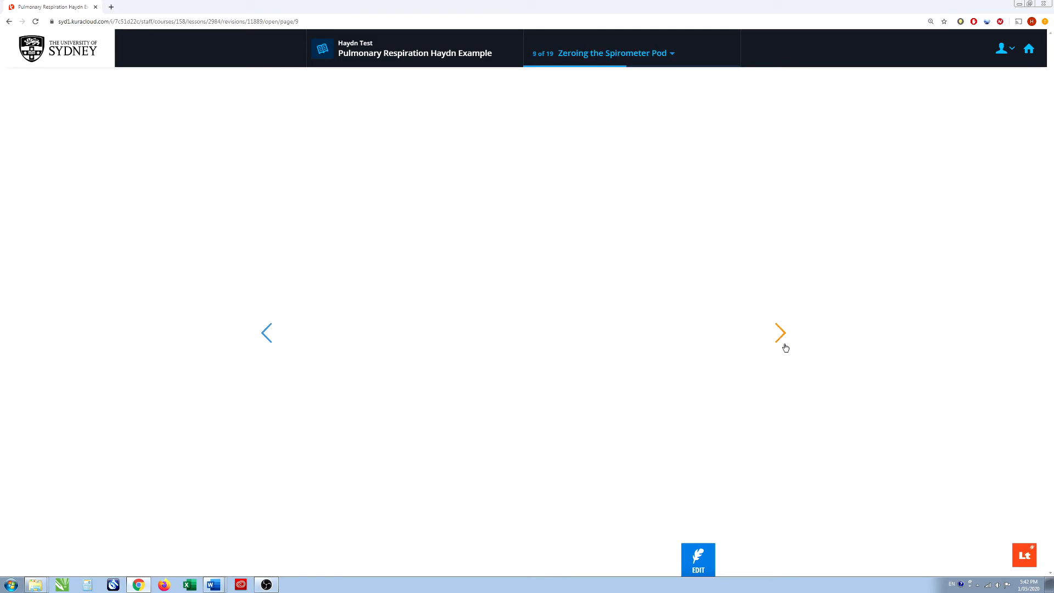
pyautogui.scroll(-4, 826, 274)
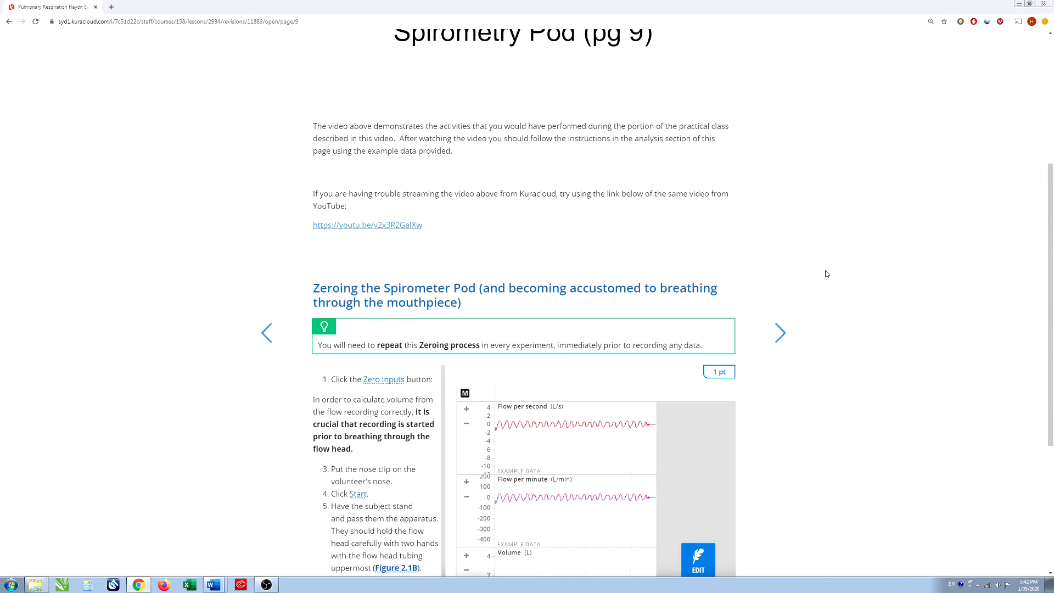
pyautogui.scroll(-3, 827, 273)
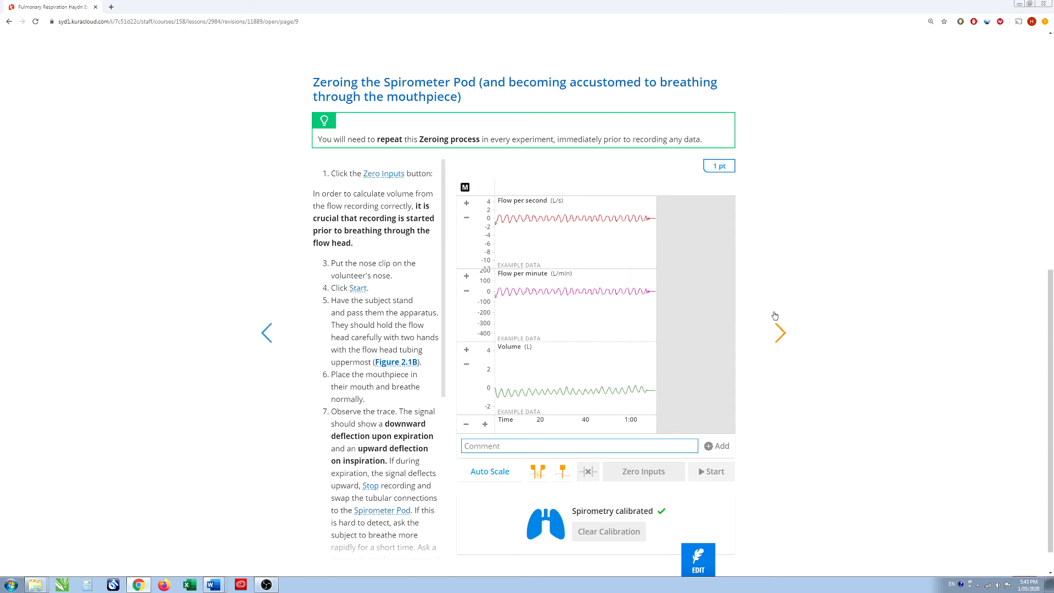
pyautogui.click(781, 334)
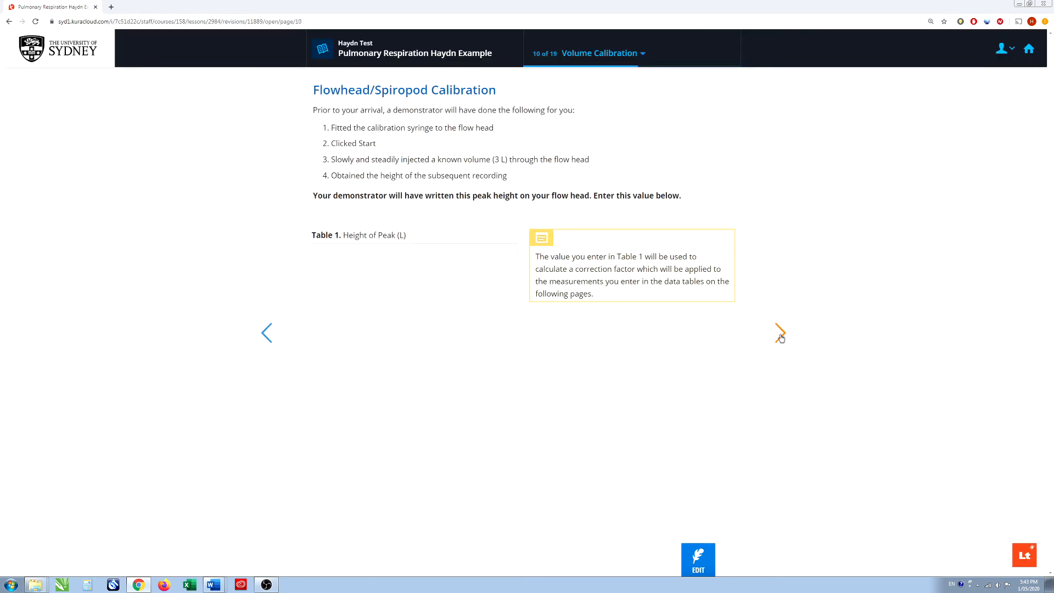
pyautogui.click(780, 333)
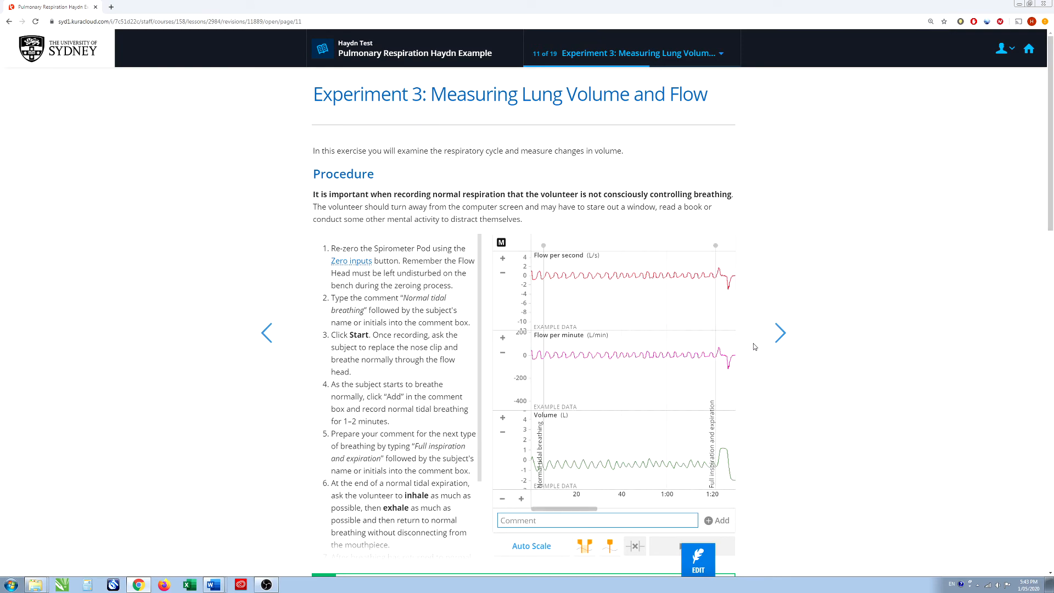
# Return to the Zeroing the Spirometer Pod page and examine its video, YouTube link, example data panel and calibration panel
pyautogui.click(779, 332)
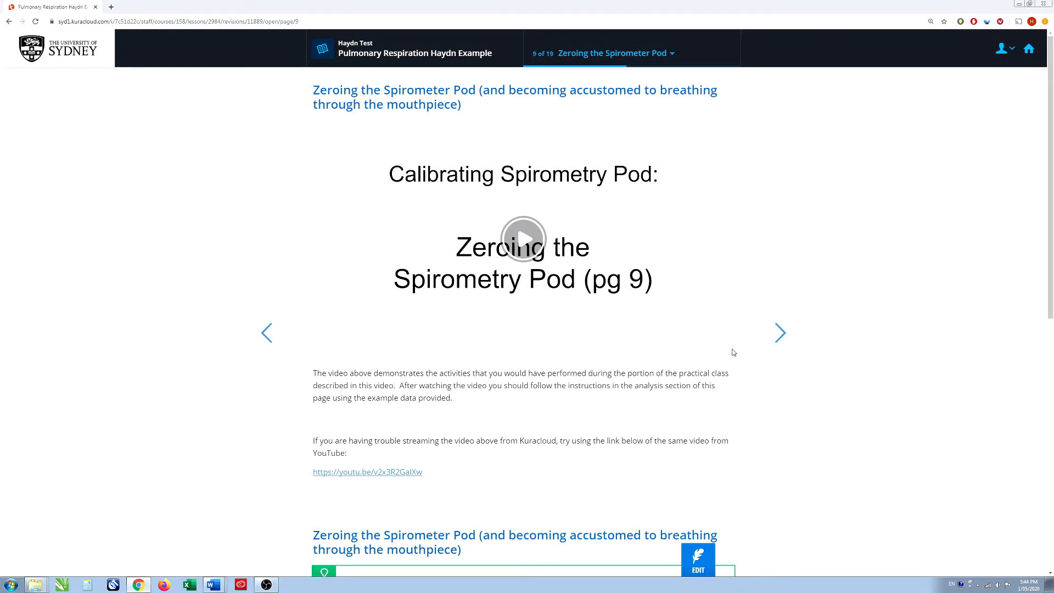
pyautogui.scroll(-5, 734, 352)
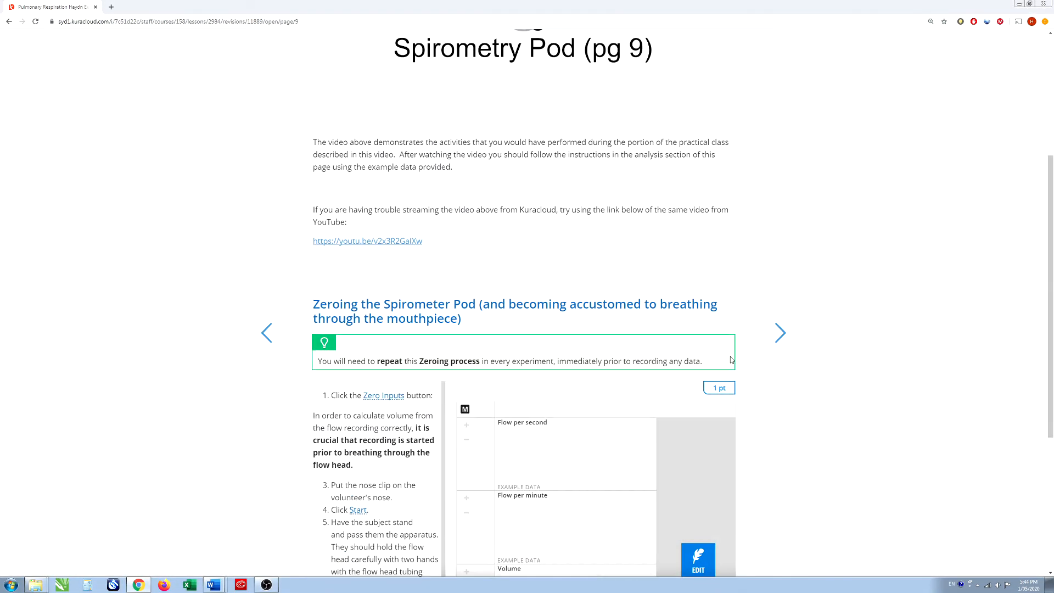
pyautogui.scroll(5, 721, 361)
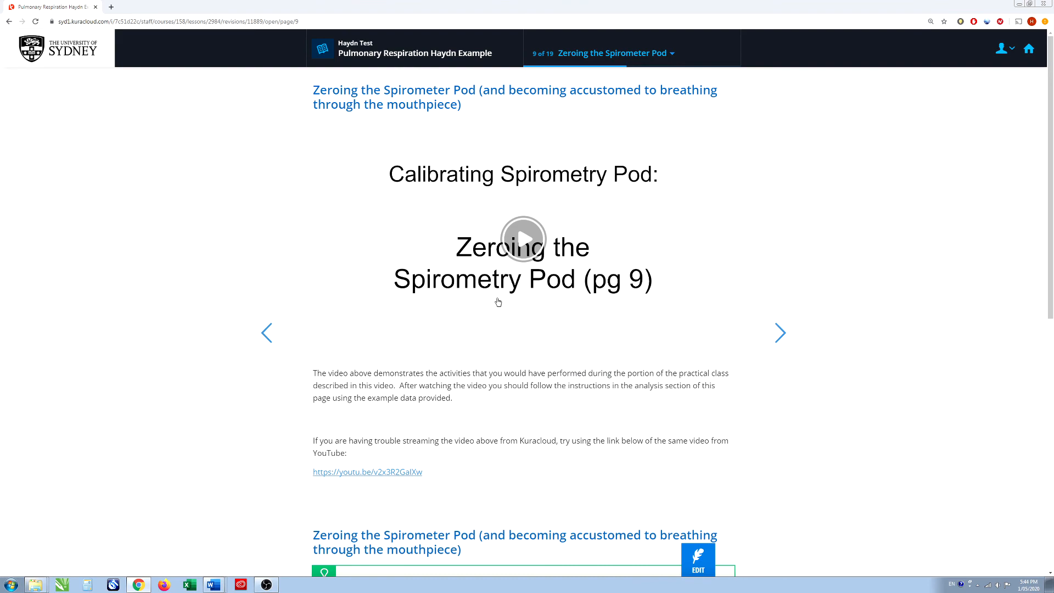
pyautogui.scroll(-4, 520, 329)
pyautogui.scroll(-3, 519, 351)
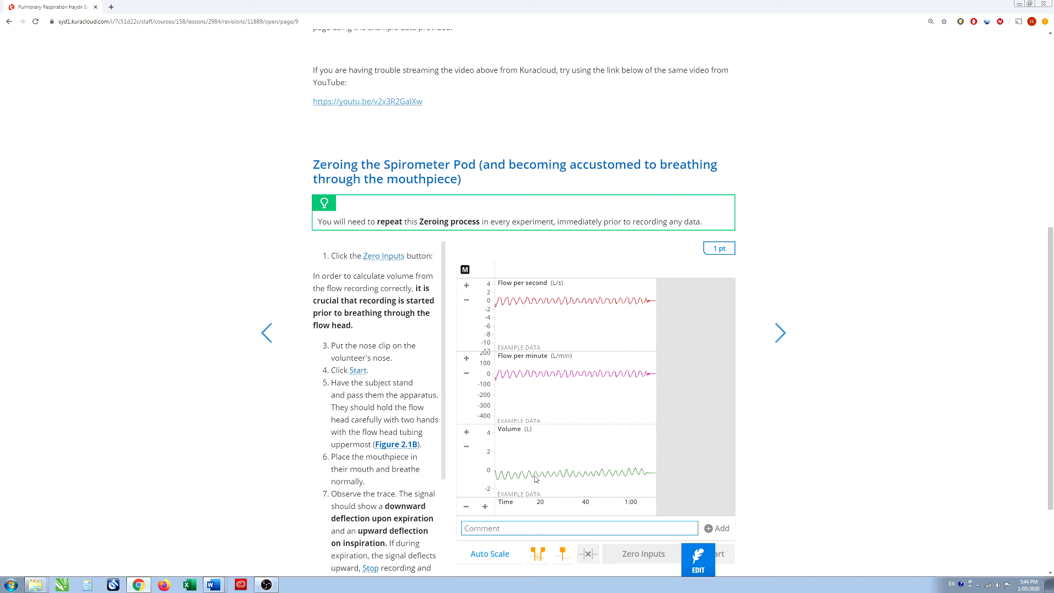
pyautogui.scroll(-2, 788, 428)
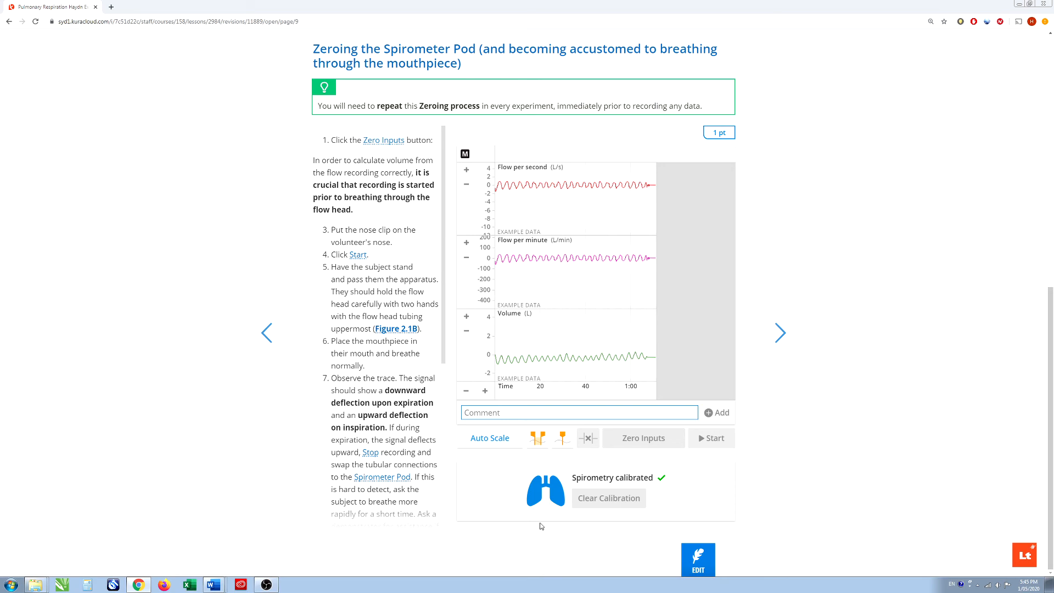
# Switch to the Word document Class Videos to Shoot.docx to check the list of topics to cover
pyautogui.hotkey('alt', 'Tab')
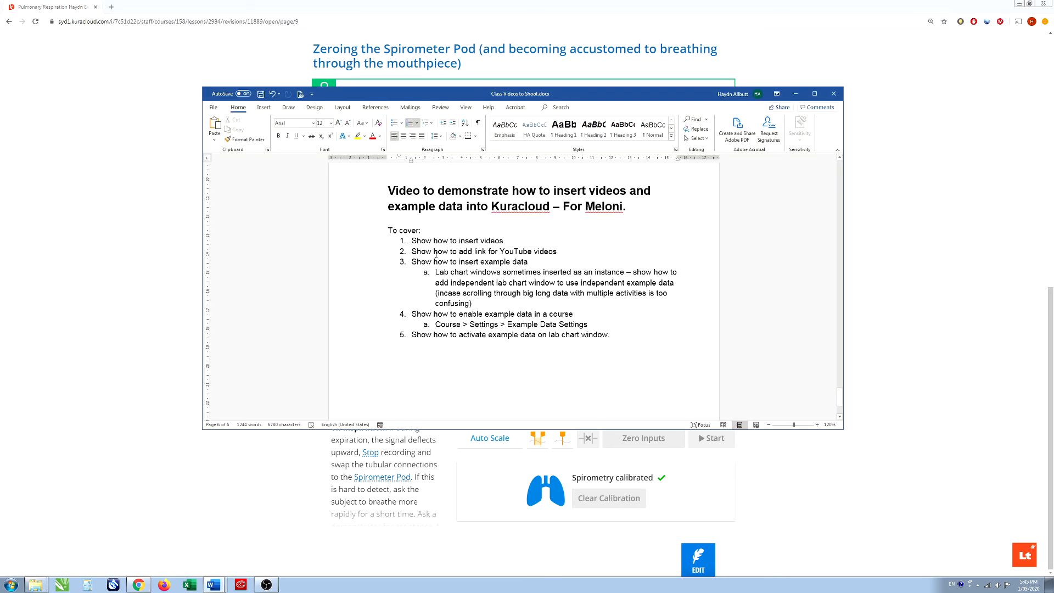